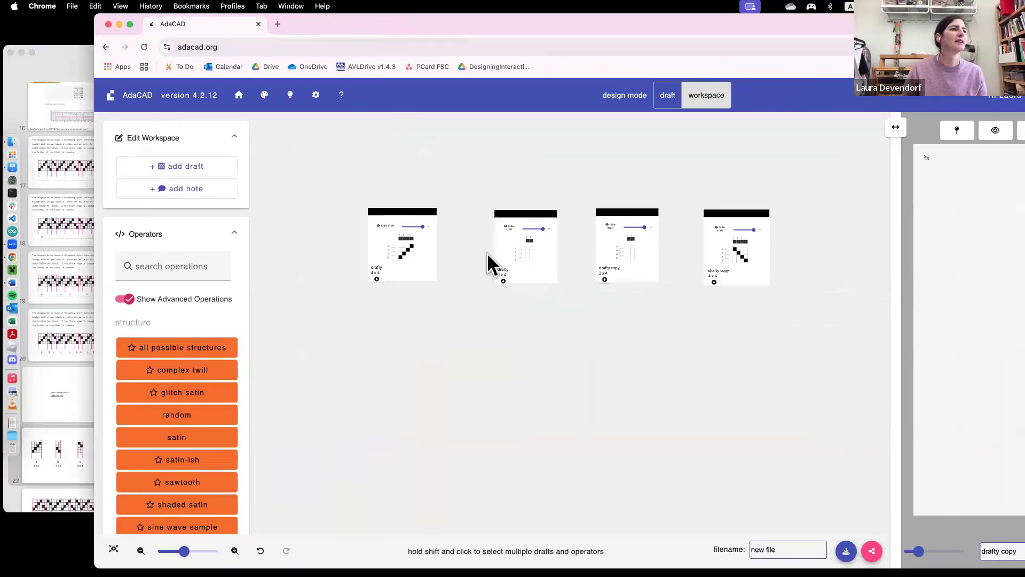
Fill descending two-cell diagonals in the lower half of the second draft and the upper half of the third draft
click(526, 252)
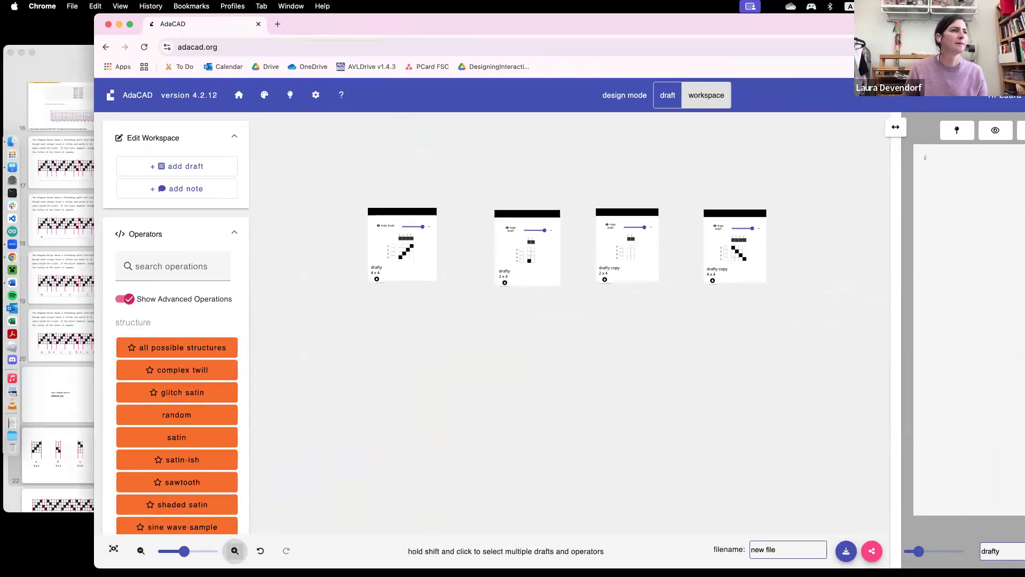
click(235, 550)
scroll(635, 343, right, 3)
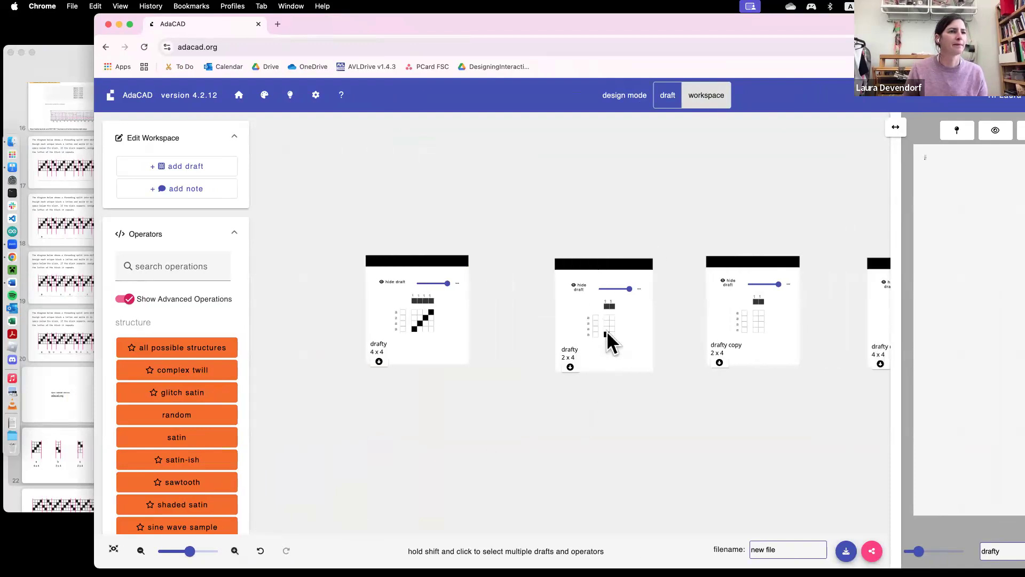
click(612, 334)
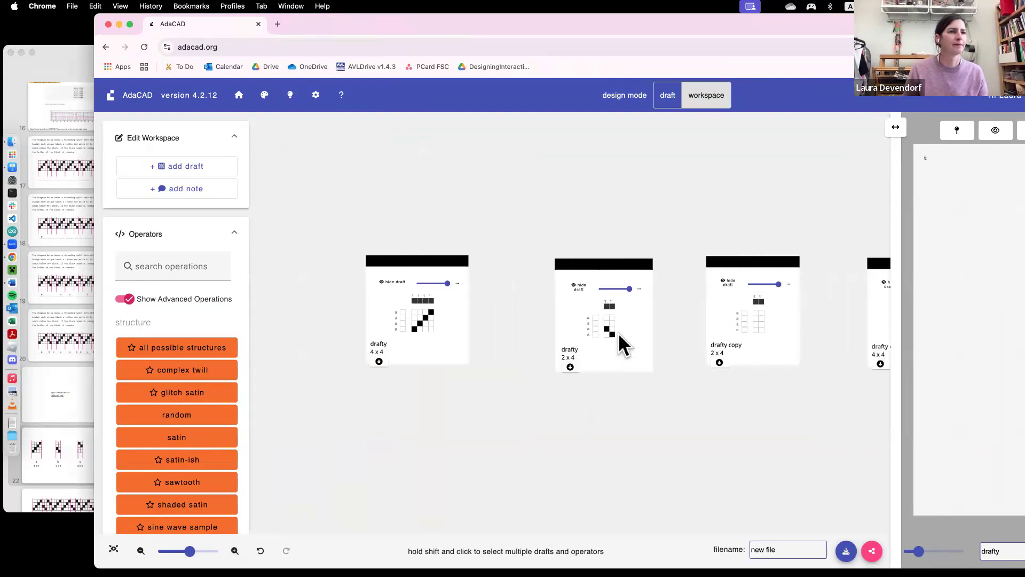
click(753, 311)
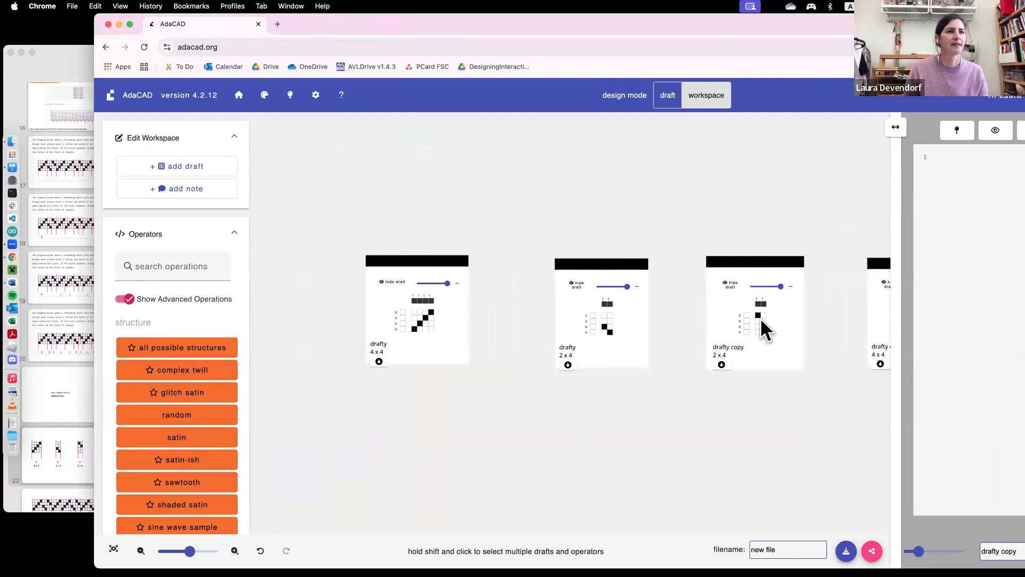
Reposition the browser window so the draft viewer shows, and line up the first draft with the other three
scroll(750, 320, left, 1)
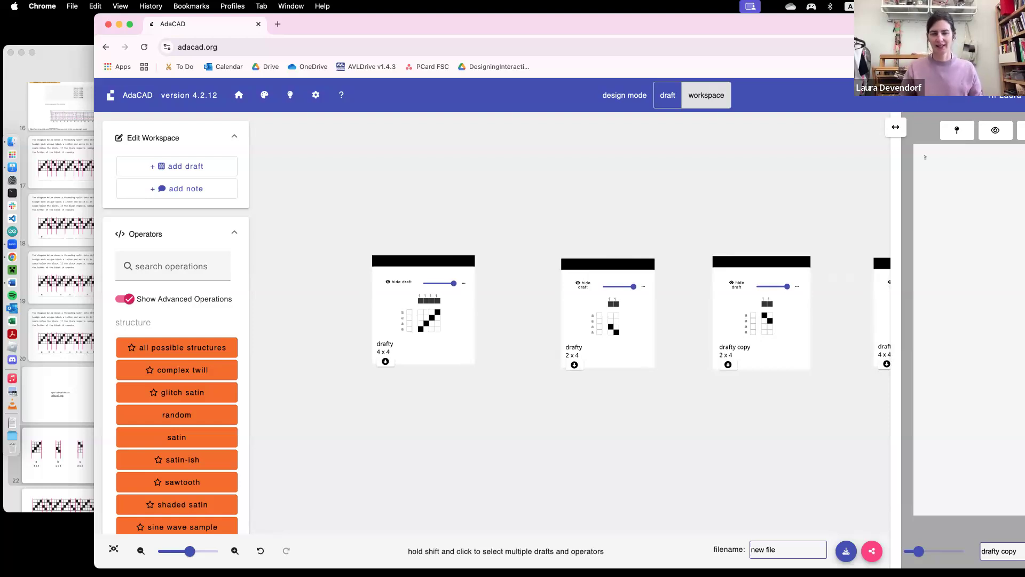
scroll(687, 261, right, 2)
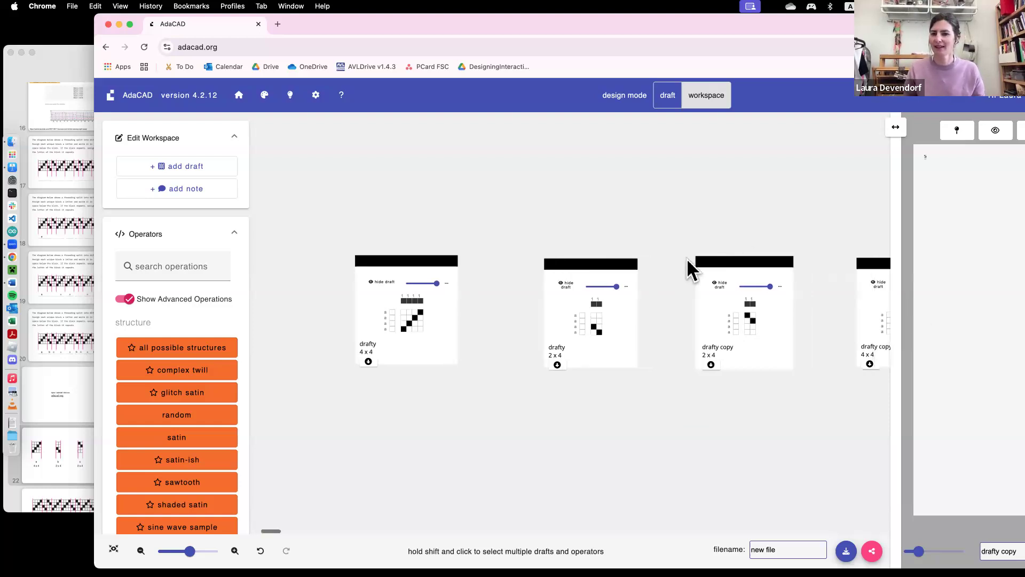
scroll(687, 263, right, 5)
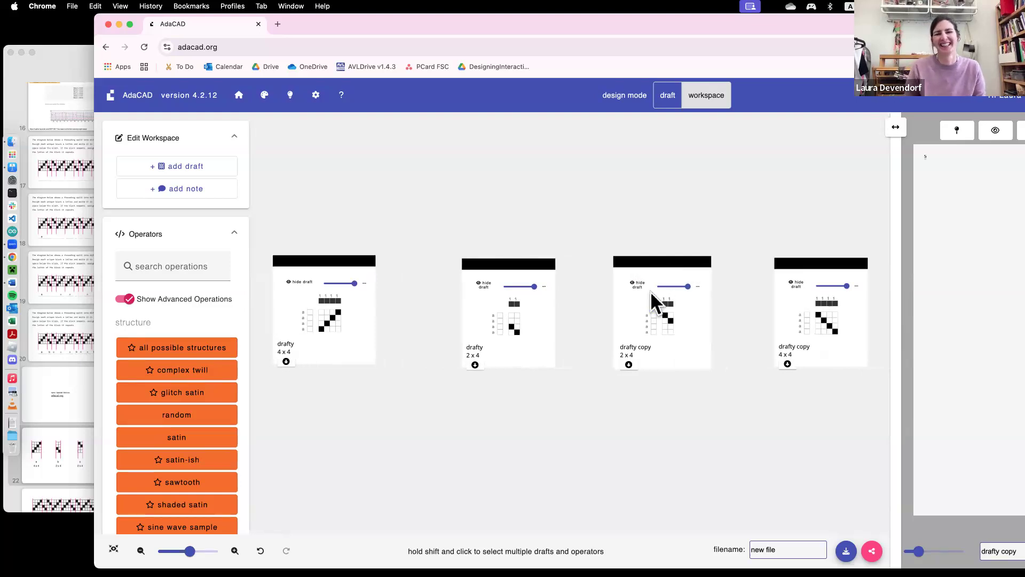
scroll(651, 290, down, 2)
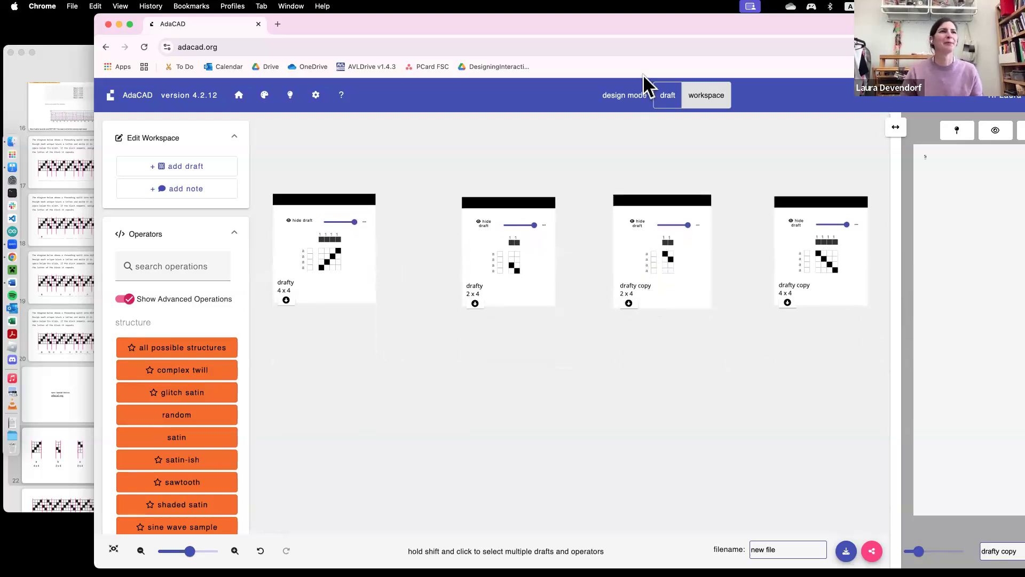
drag(707, 24, 533, 17)
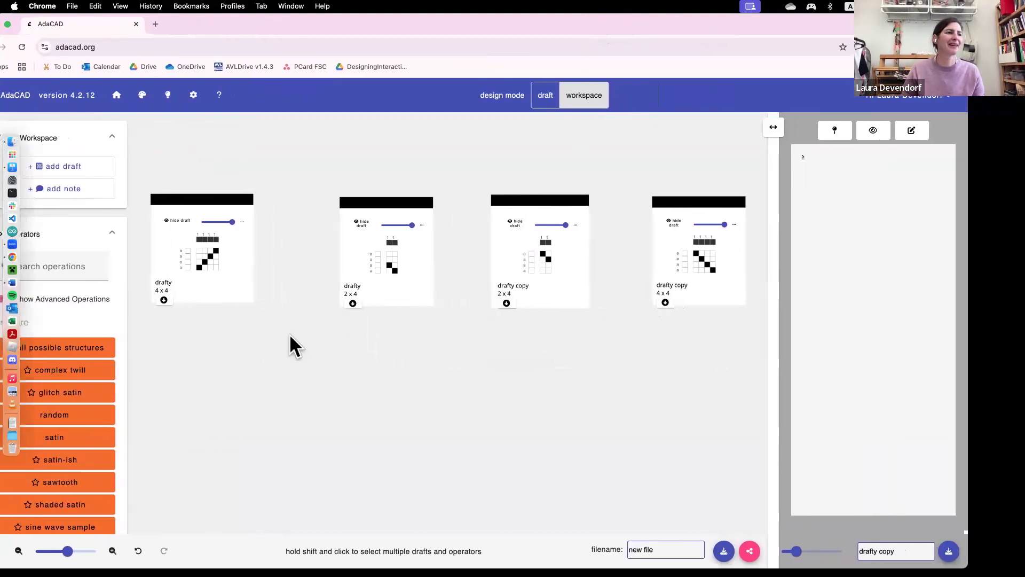
scroll(222, 292, left, 2)
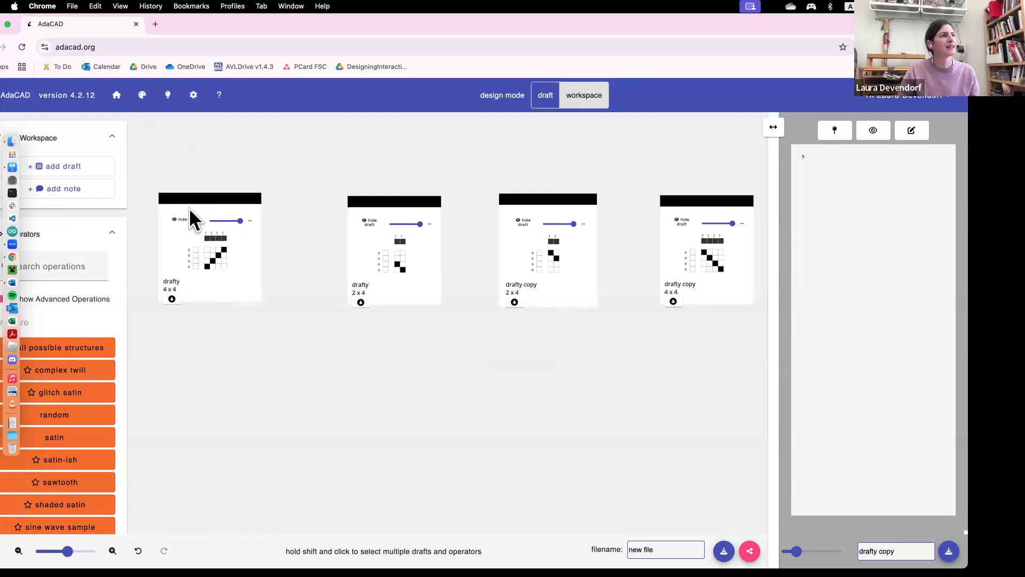
drag(226, 202, 267, 220)
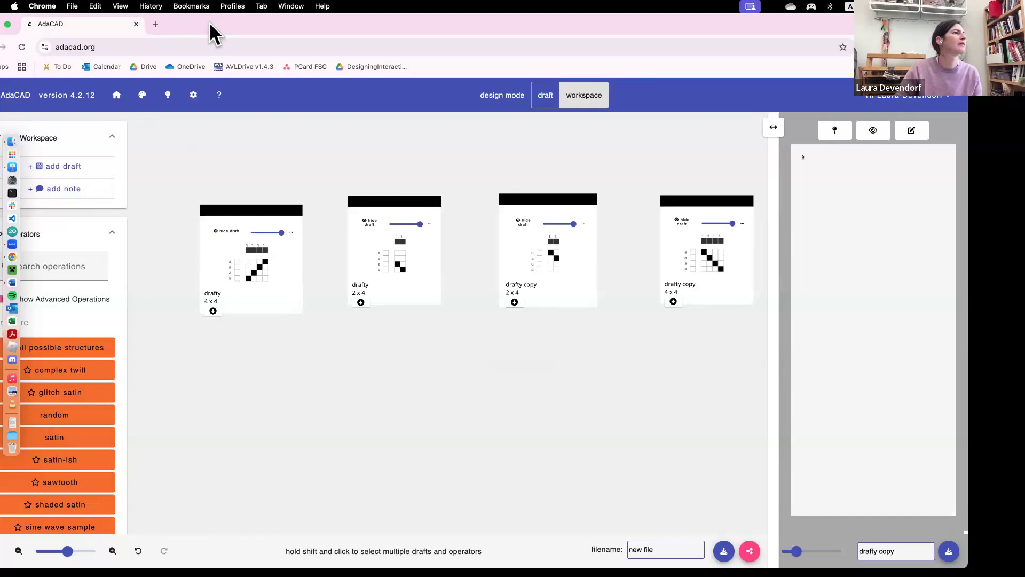
drag(209, 22, 278, 22)
drag(374, 224, 289, 200)
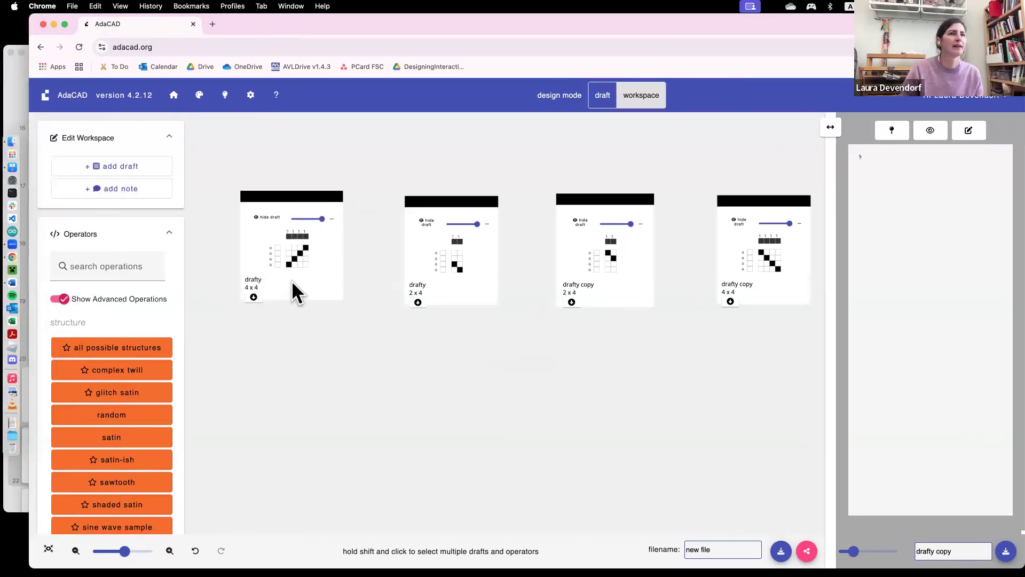
Enlarge the draft preview and rename the second draft as b
drag(853, 551, 875, 551)
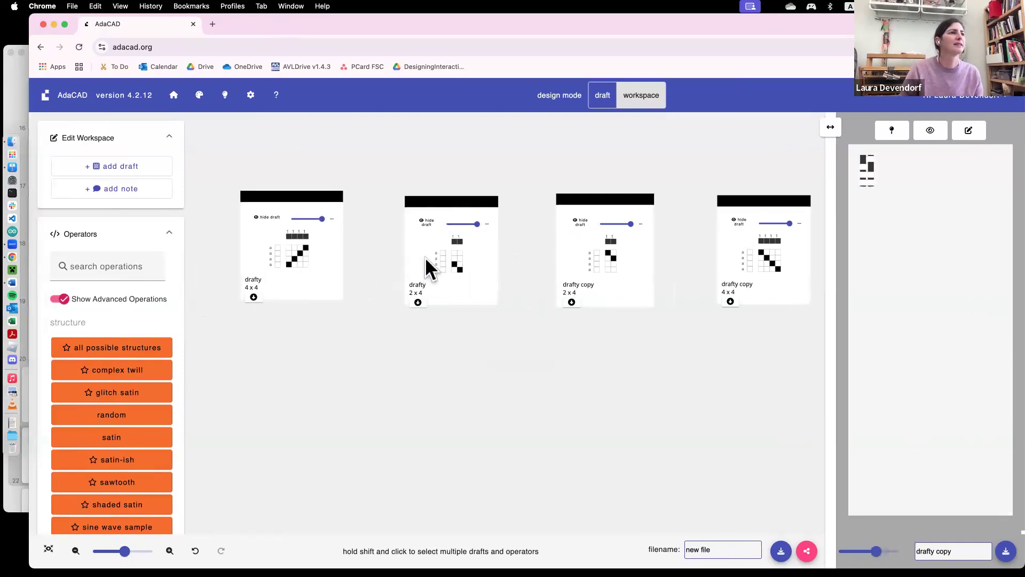
click(469, 261)
right_click(469, 261)
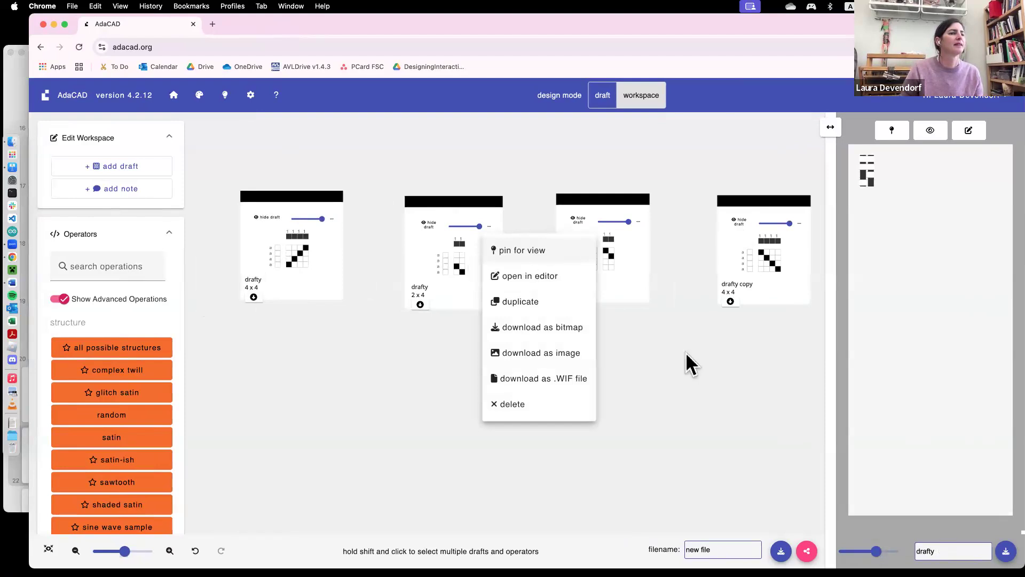
click(932, 549)
double_click(932, 550)
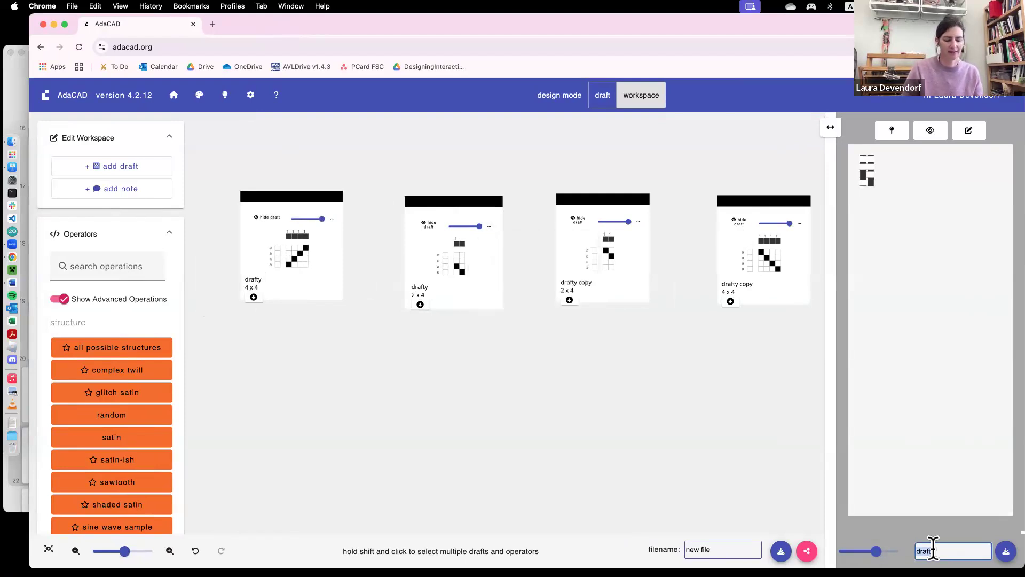
text(b)
key(Return)
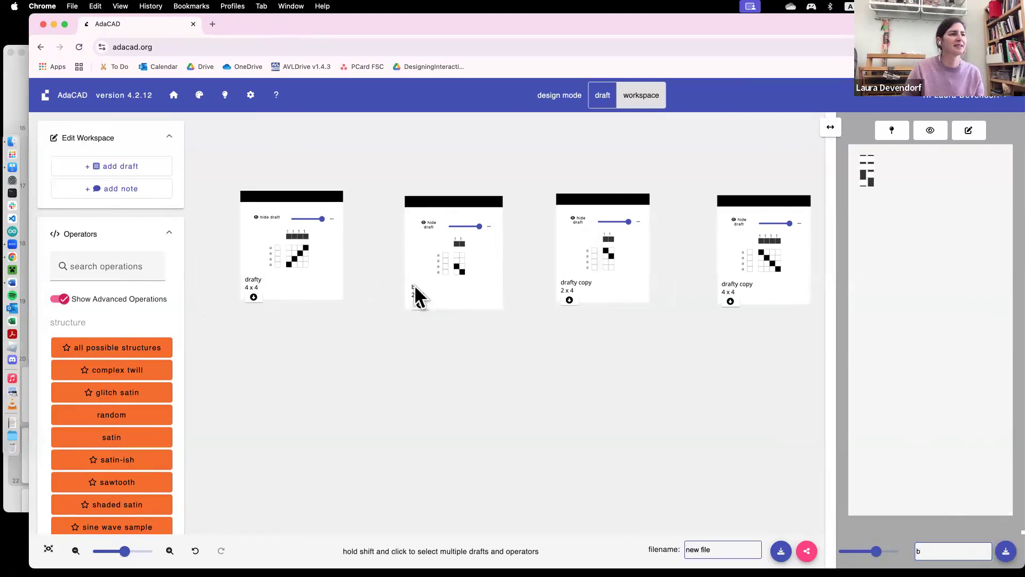
right_click(564, 277)
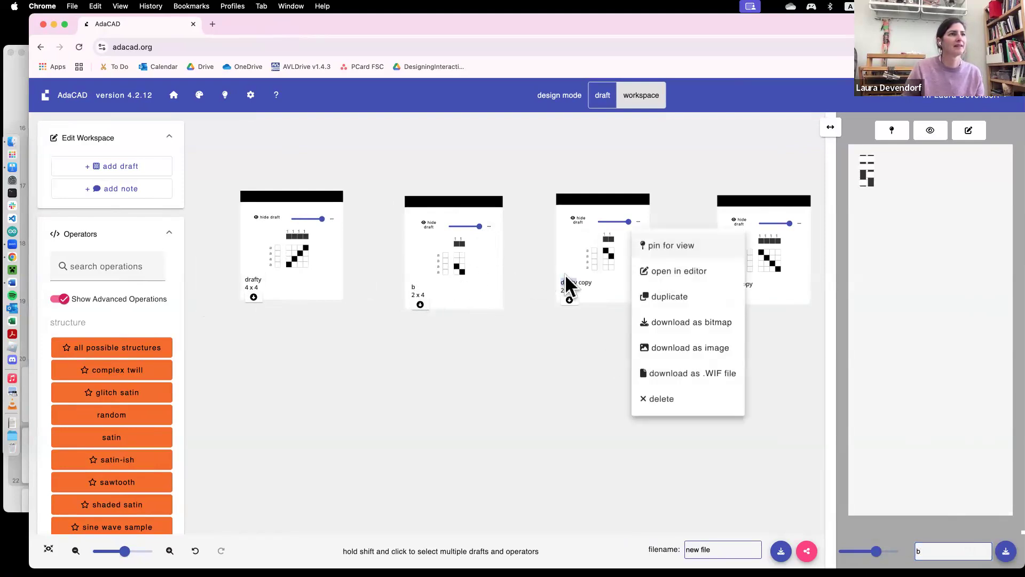
click(575, 223)
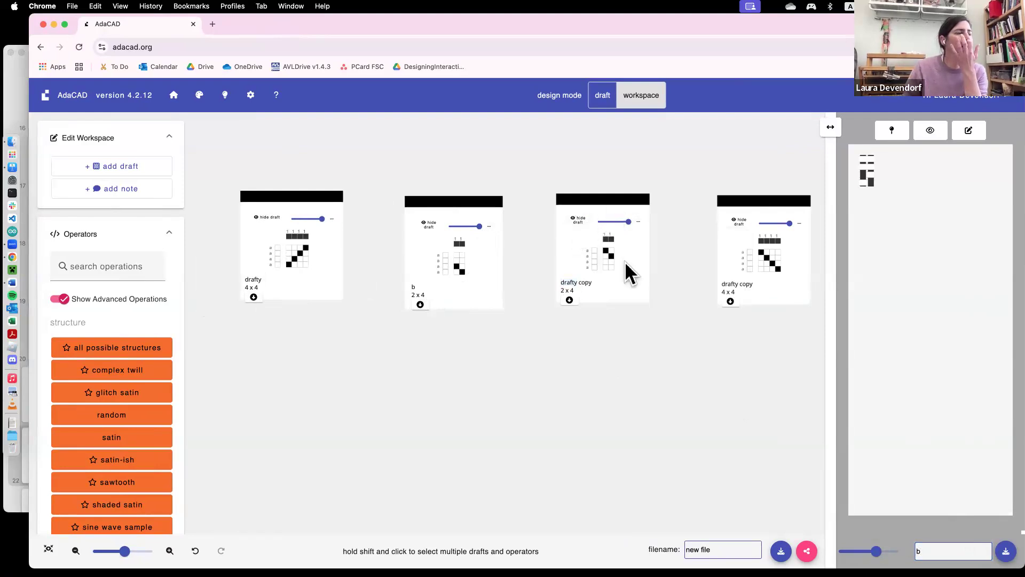
scroll(593, 283, right, 2)
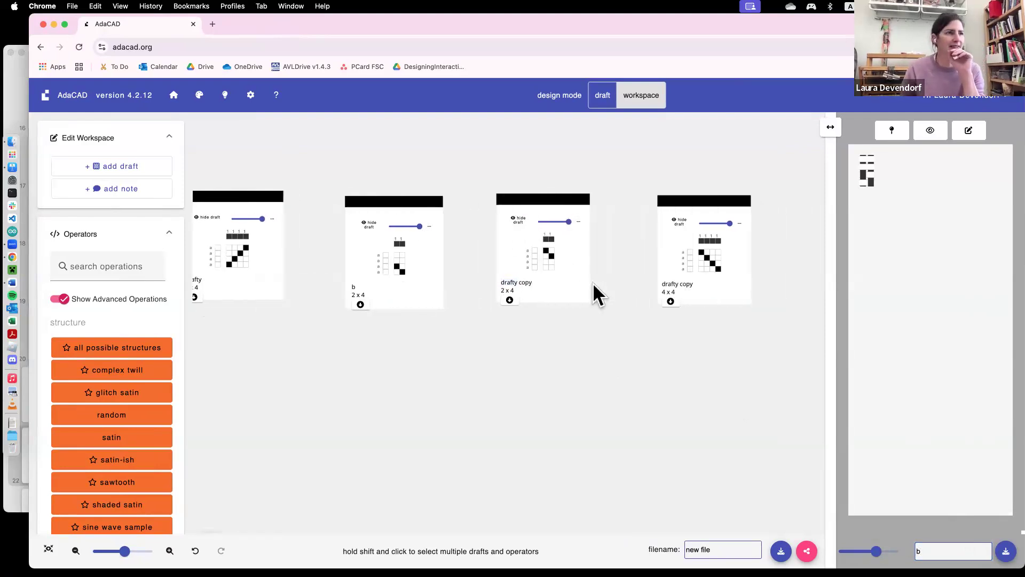
scroll(592, 283, down, 3)
scroll(592, 283, left, 1)
scroll(593, 283, left, 1)
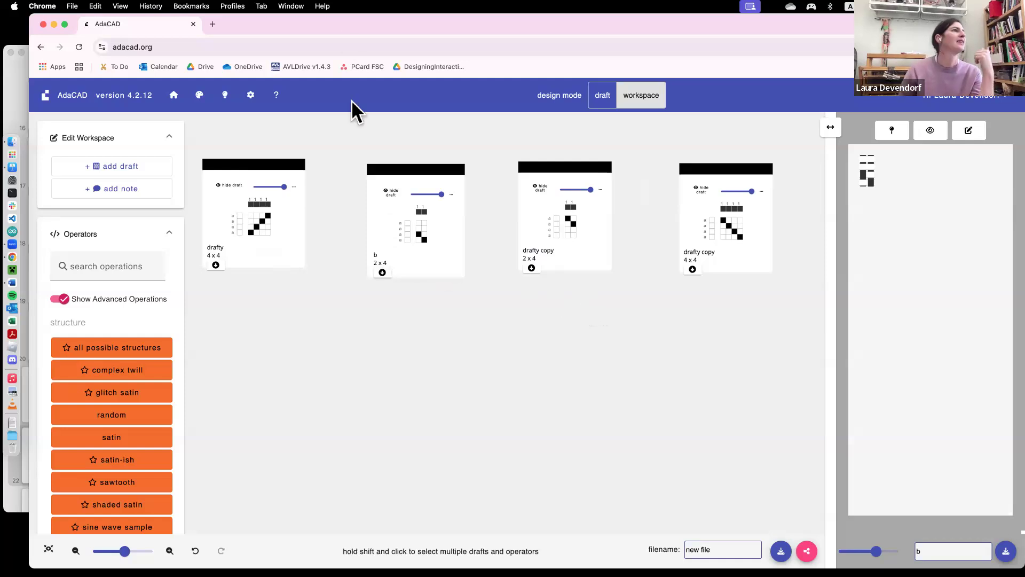
Move the browser window aside and switch to Keynote to examine slide 20 with the lettered threading blocks
drag(364, 22, 557, 27)
click(189, 262)
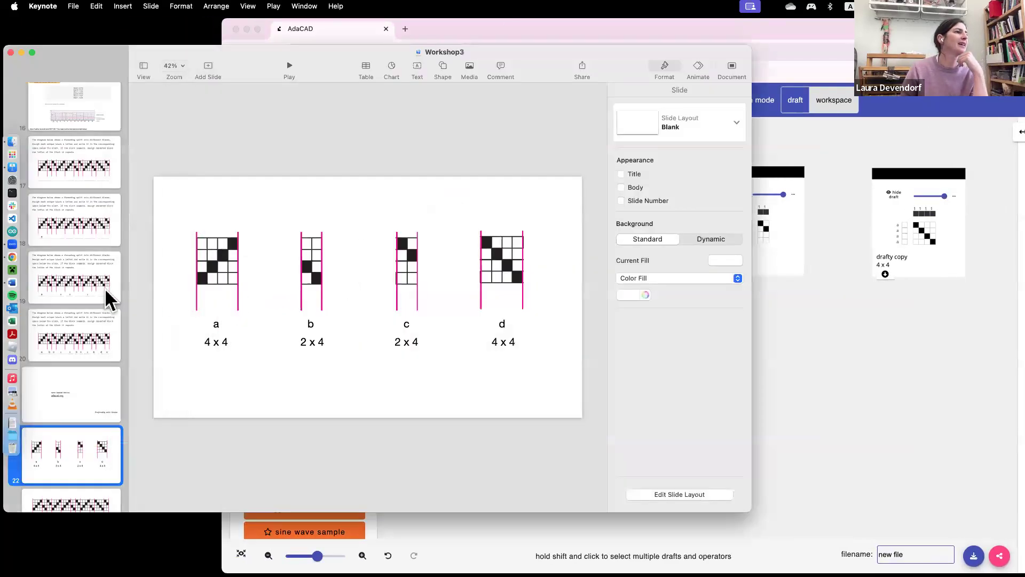
click(87, 325)
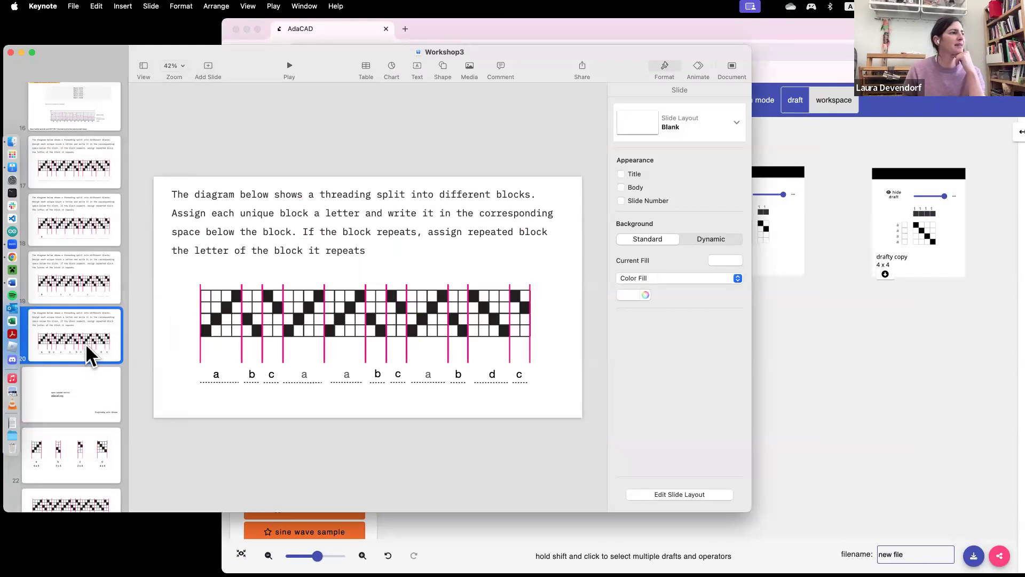
scroll(86, 344, down, 1)
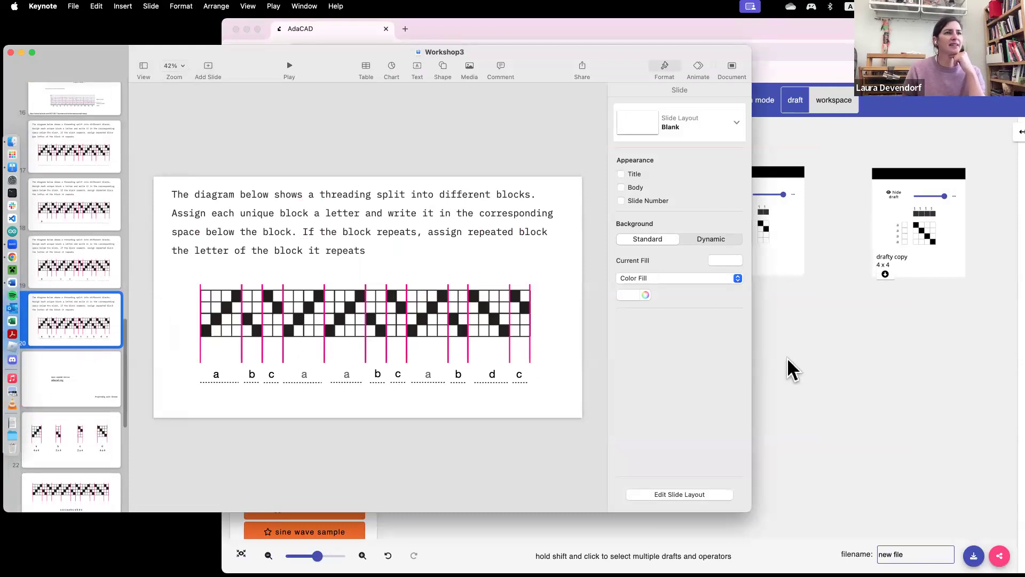
Switch back to AdaCAD, add a pattern across width operation, and place it below the row of drafts
click(787, 357)
click(308, 278)
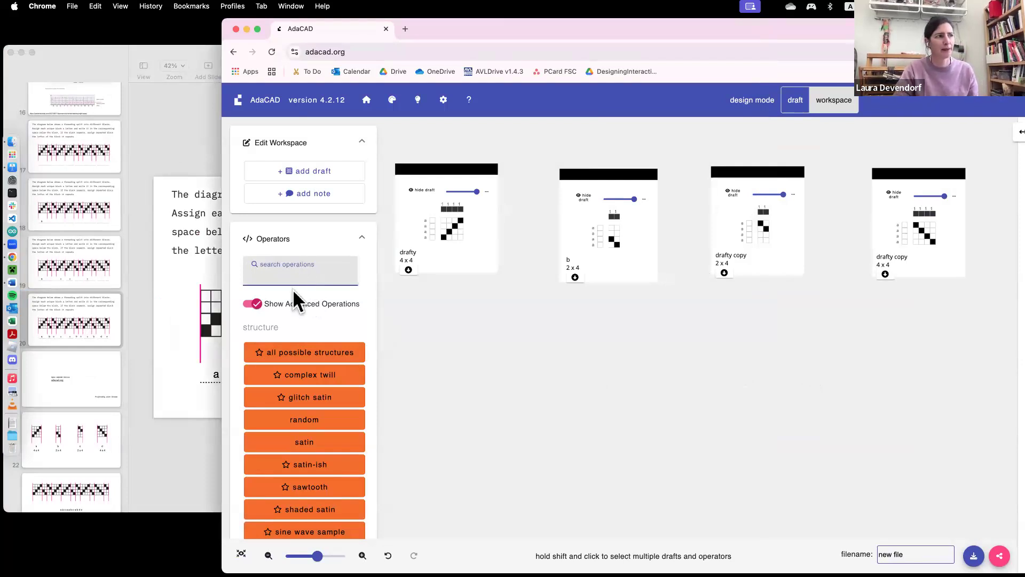
scroll(291, 353, down, 5)
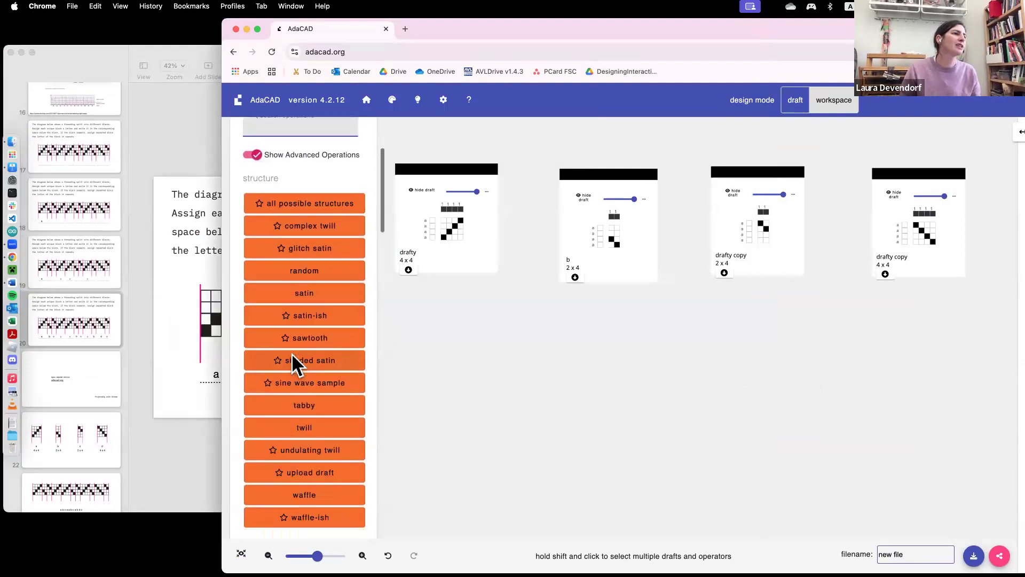
scroll(292, 354, down, 10)
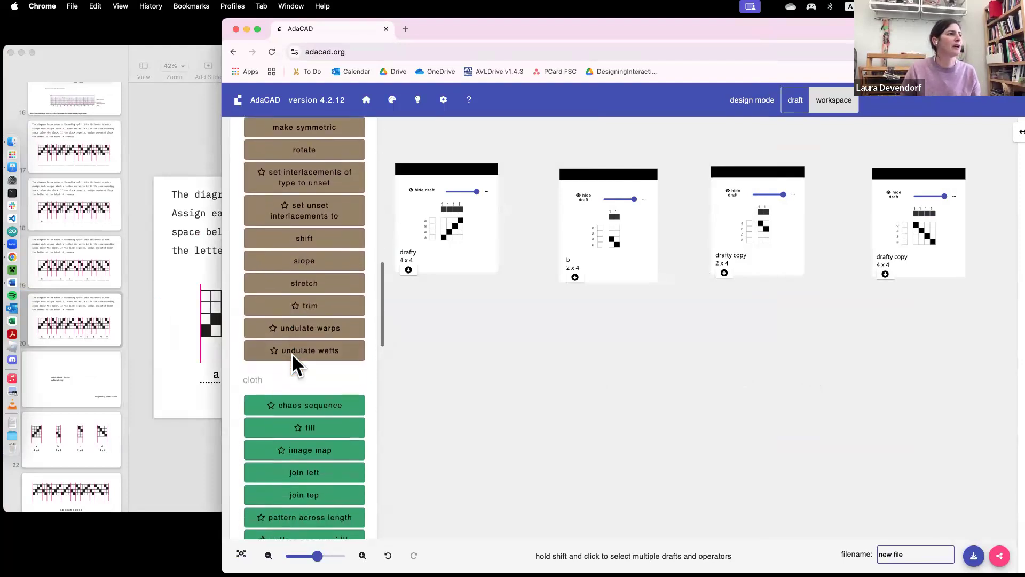
scroll(291, 354, down, 3)
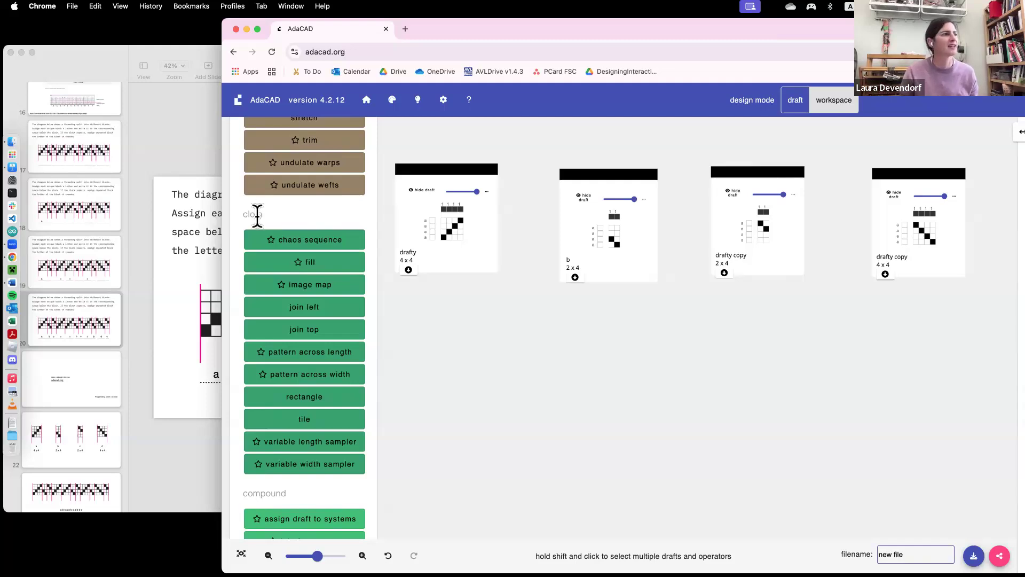
click(301, 372)
drag(574, 169, 611, 347)
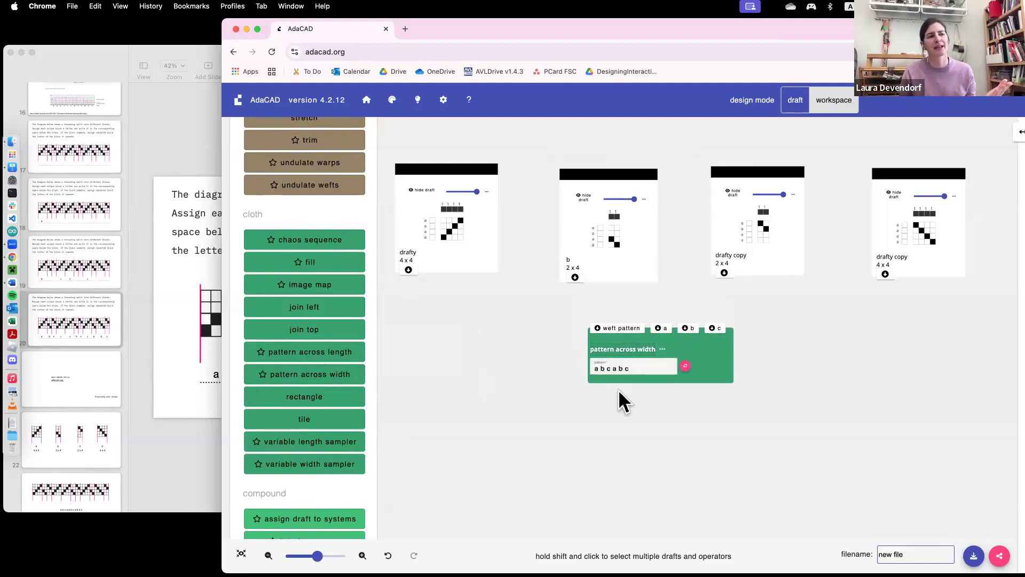
scroll(617, 385, up, 1)
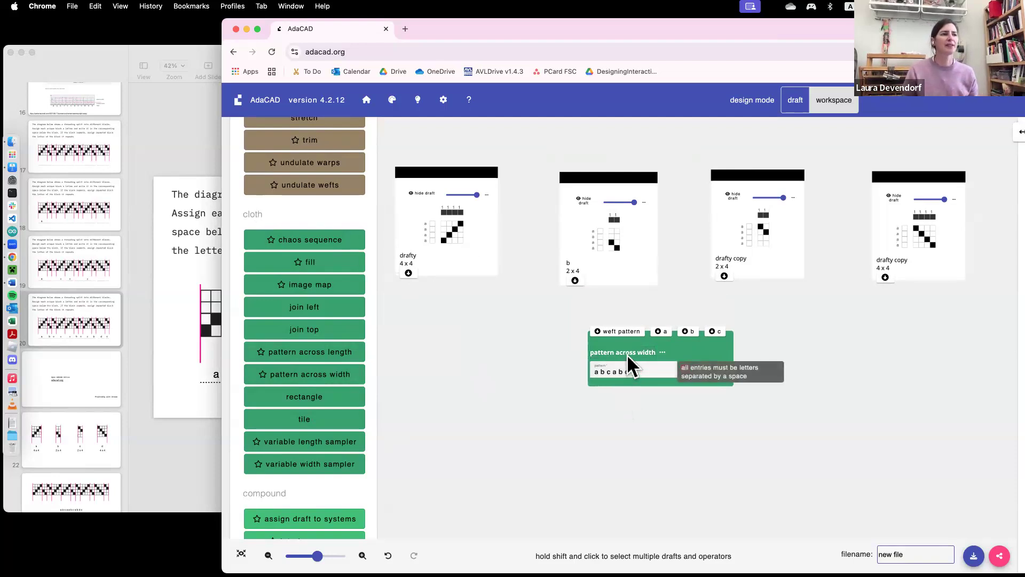
click(605, 370)
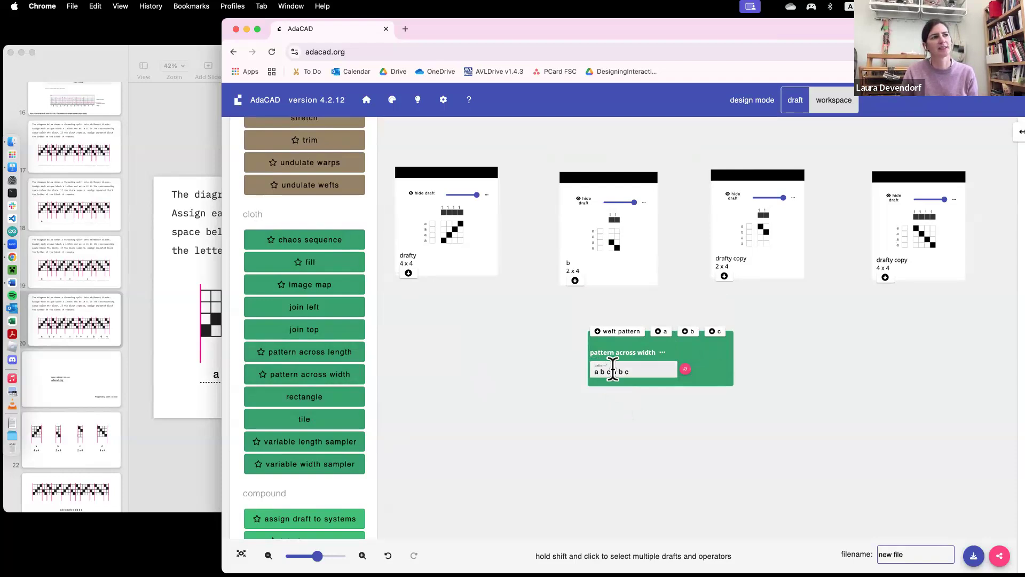
Connect the first, second and third drafts to inputs a, b and c of the pattern across width operation
click(408, 272)
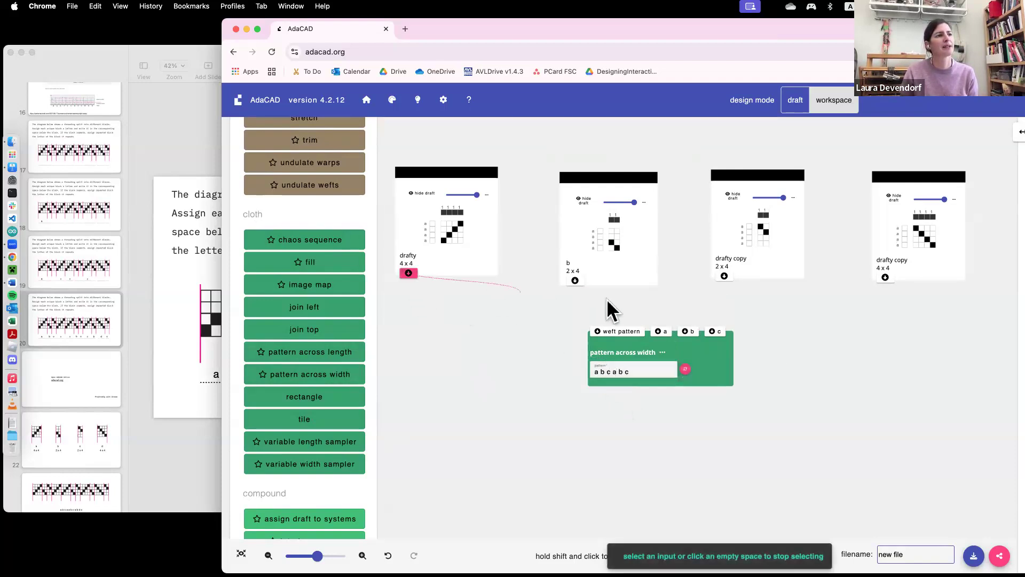
click(660, 331)
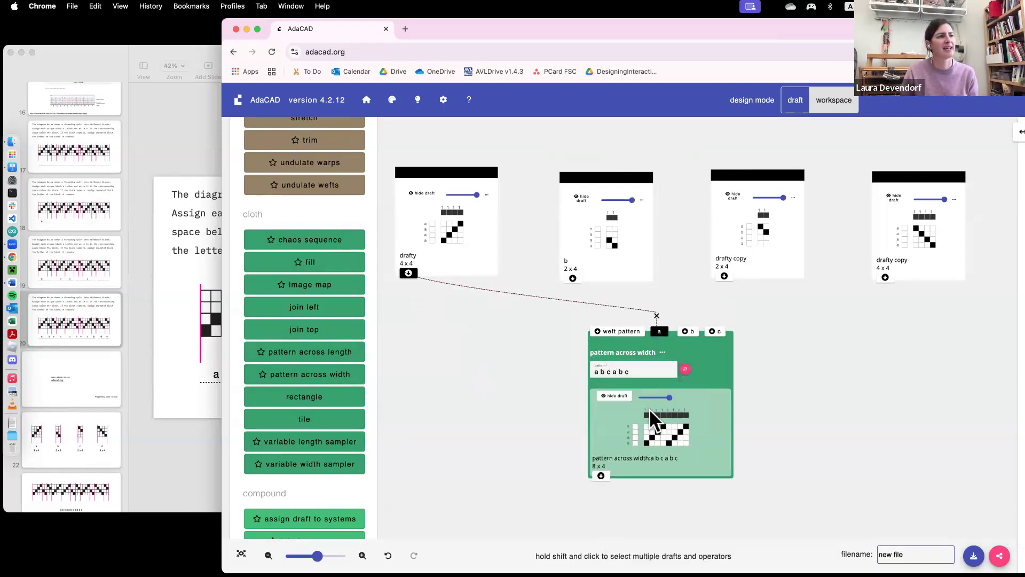
click(580, 277)
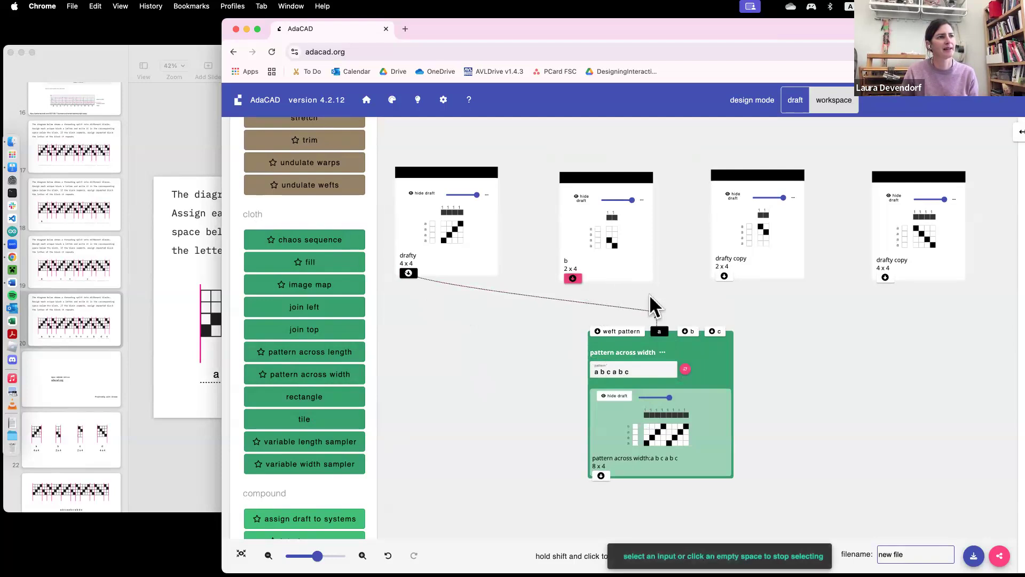
click(686, 332)
click(723, 276)
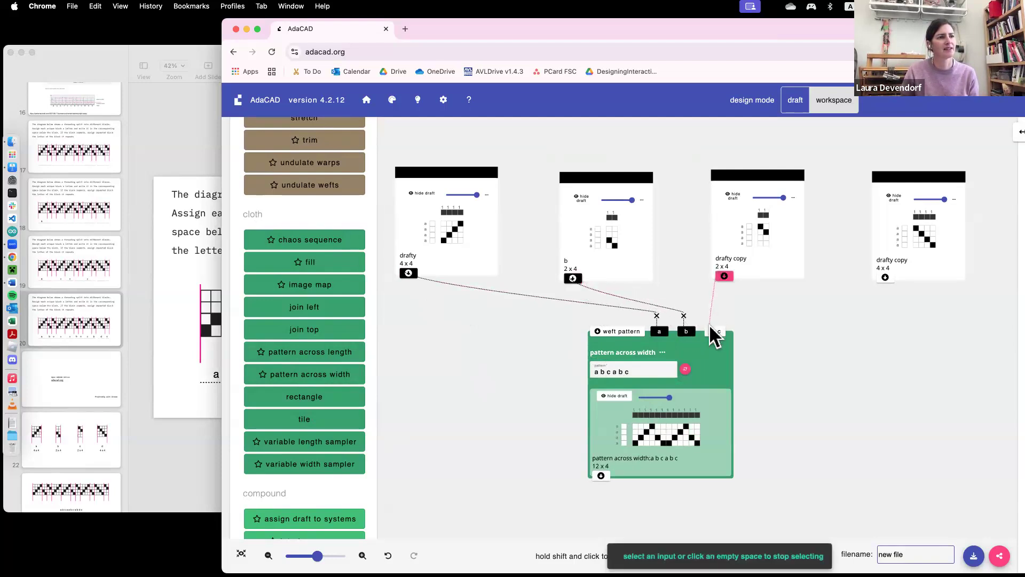
click(711, 329)
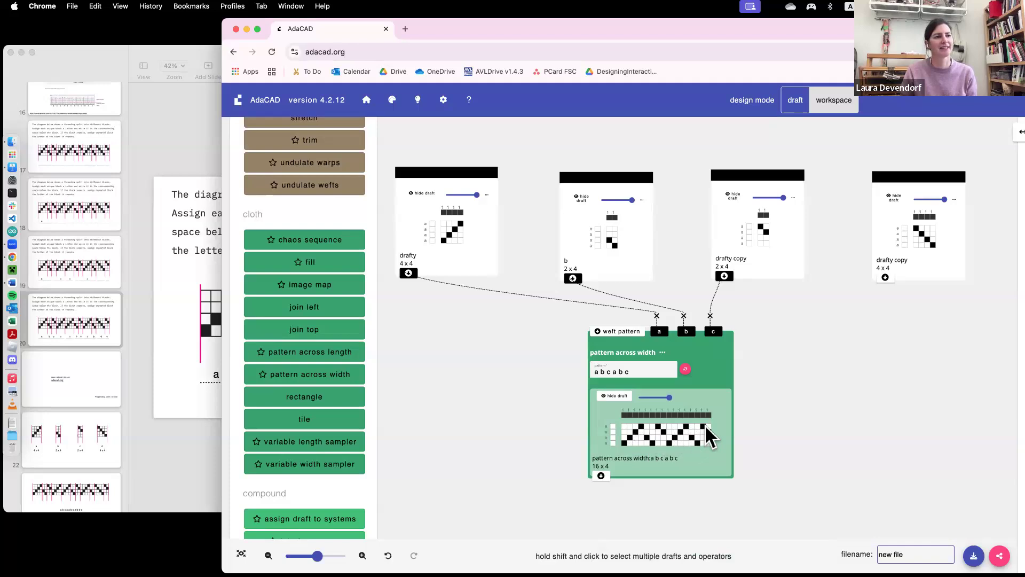
Set the pattern across width sequence to a b c a a b c a b d c, regenerate it, and connect the fourth draft to input d
right_click(635, 368)
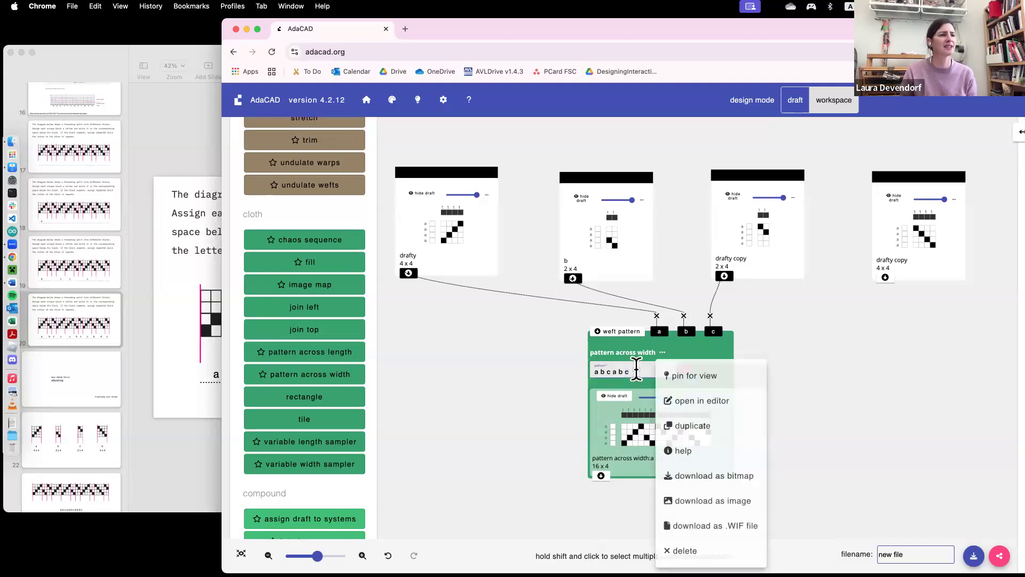
click(618, 366)
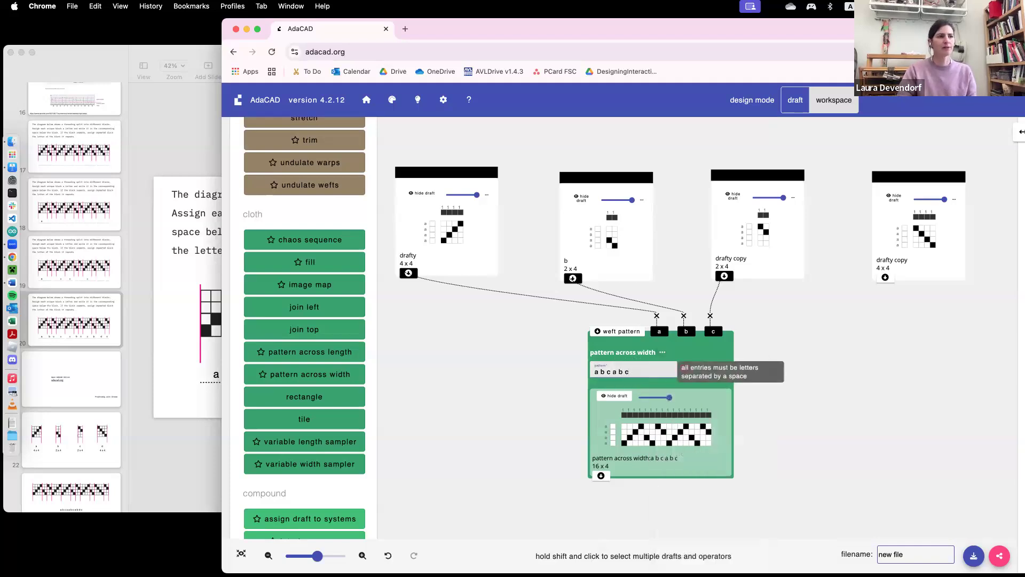
key(BackSpace)
key(BackSpace)
key(BackSpace)
key(BackSpace)
key(BackSpace)
key(BackSpace)
key(BackSpace)
key(BackSpace)
key(BackSpace)
key(BackSpace)
key(BackSpace)
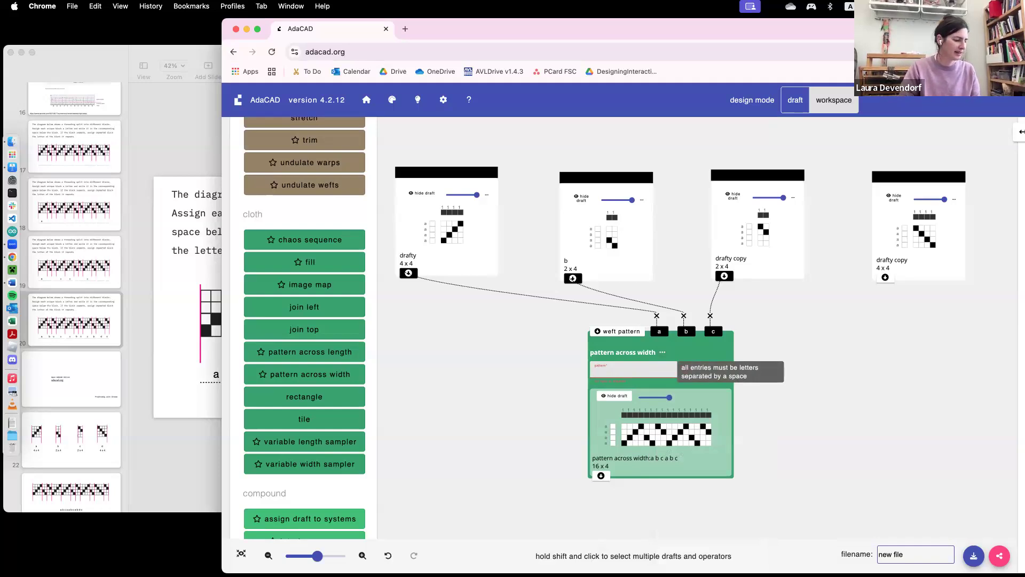
text(b c)
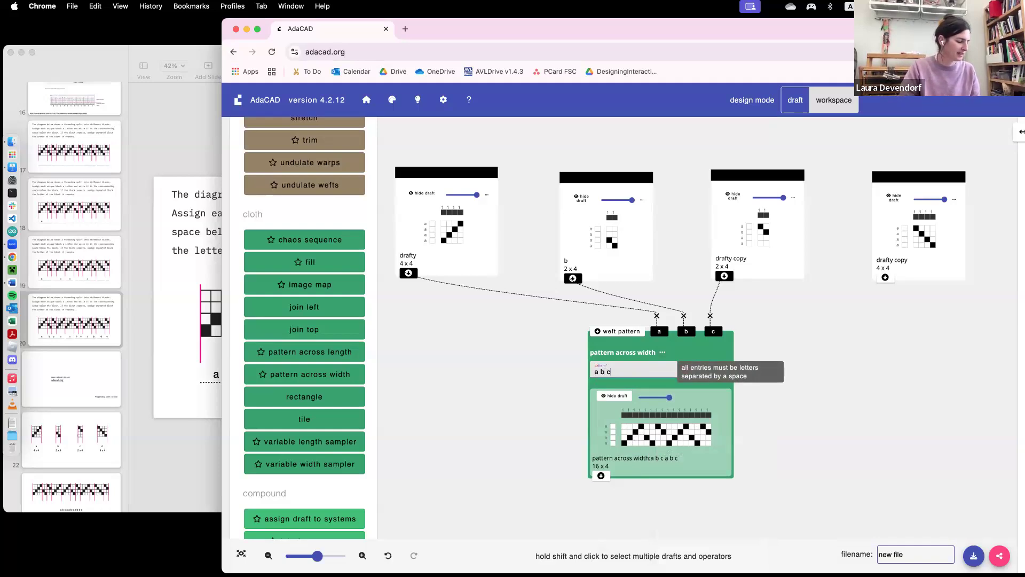
text( a a b c a b d c)
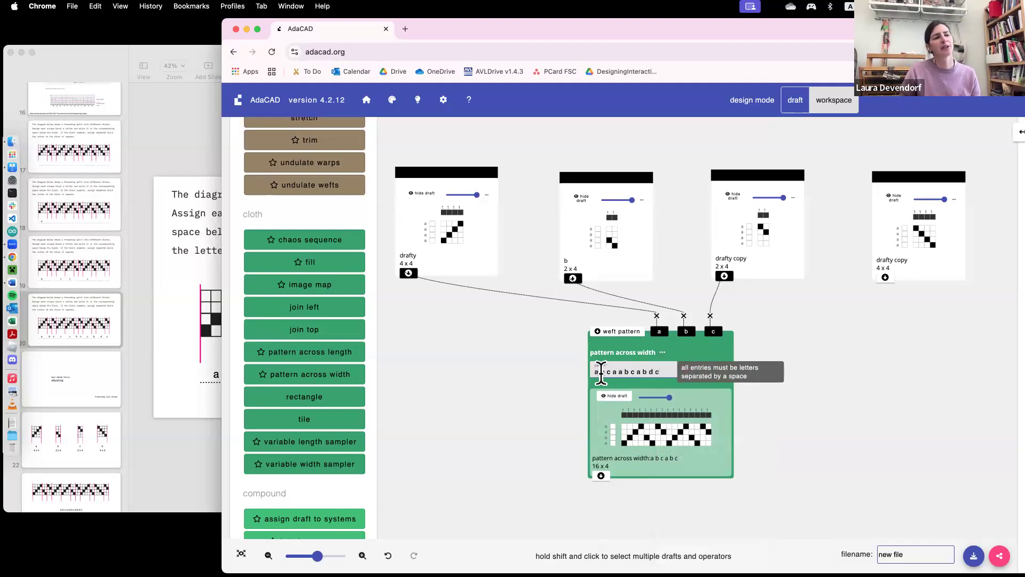
text(d)
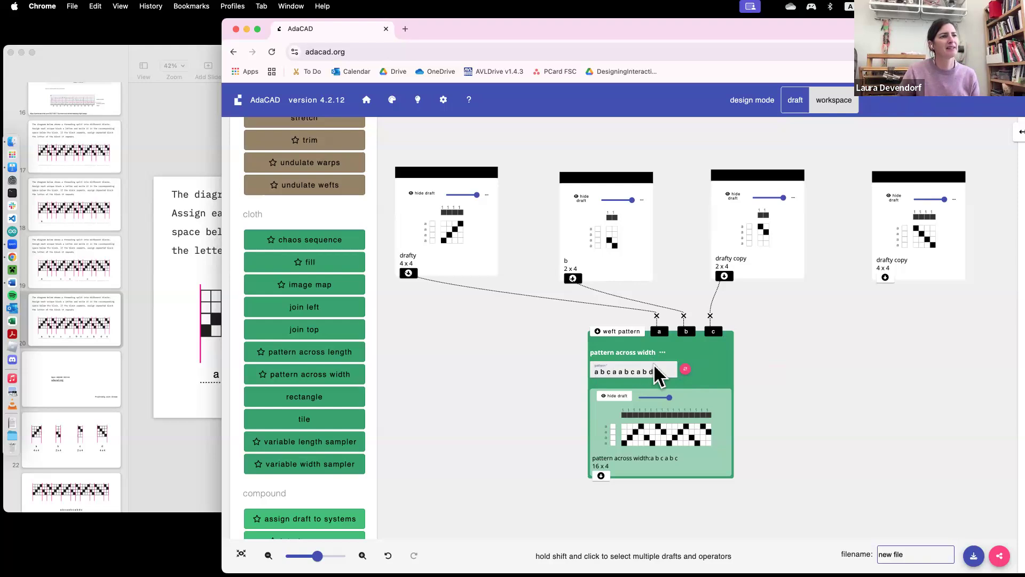
click(685, 368)
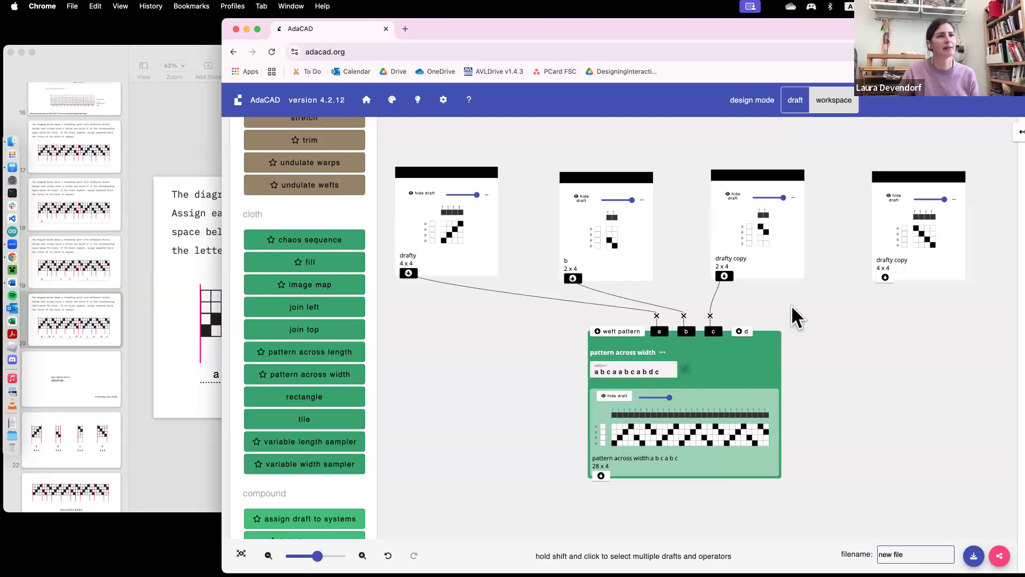
click(885, 277)
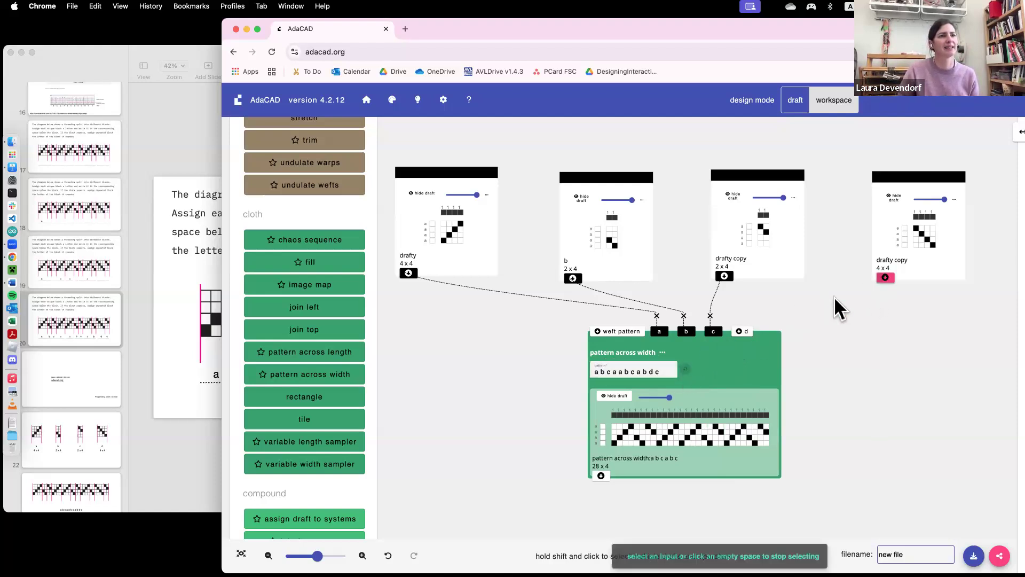
click(742, 332)
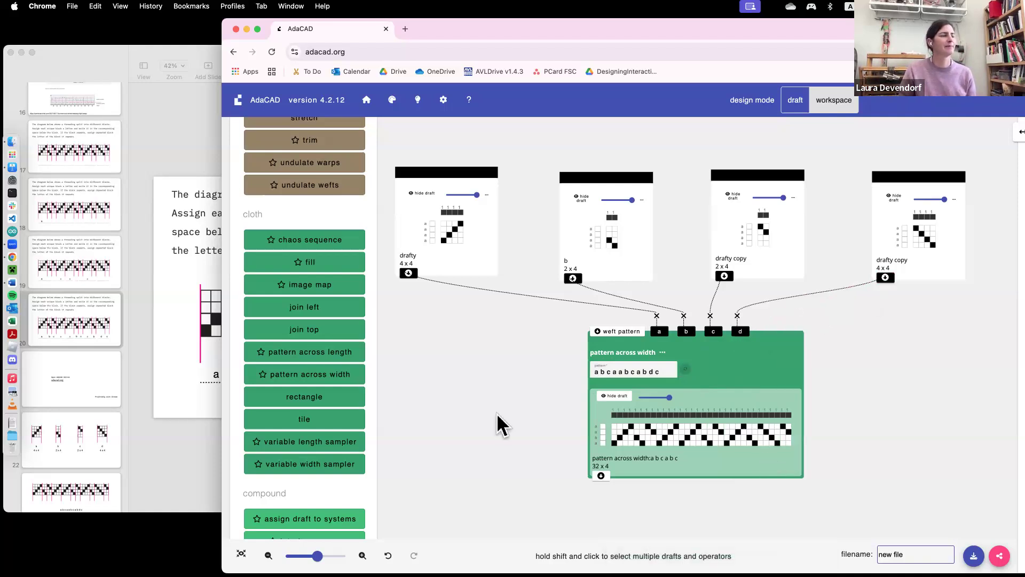
Switch to Keynote and resize its window to compare slide 20's lettered threading blocks with the AdaCAD pattern
click(103, 323)
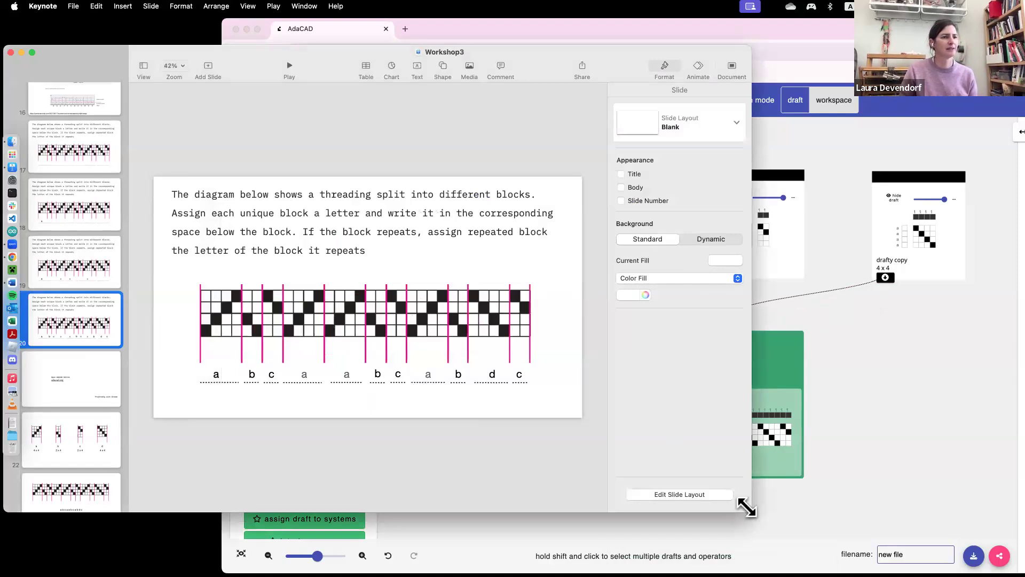
drag(746, 506, 566, 559)
scroll(285, 360, right, 3)
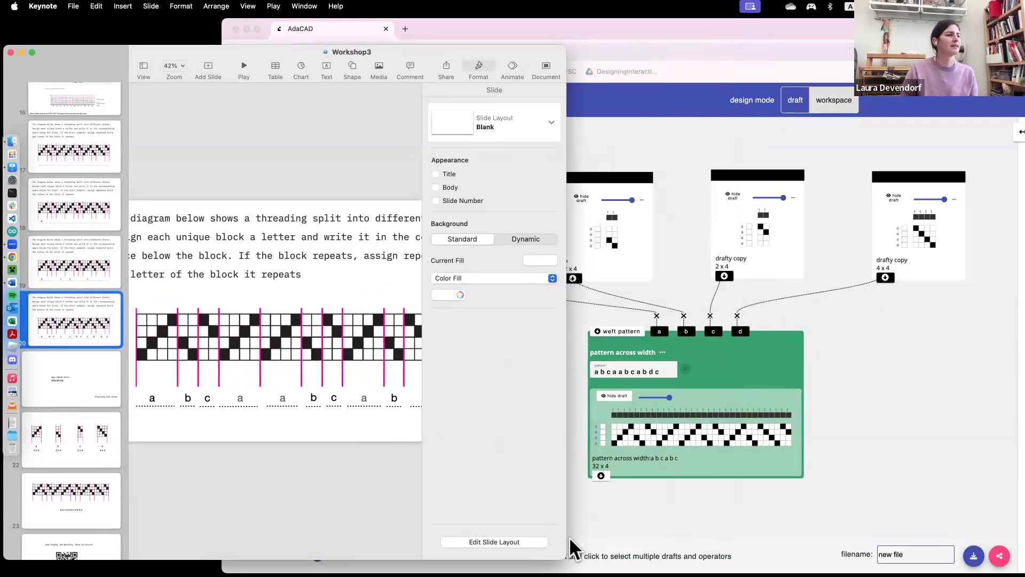
drag(567, 559, 630, 558)
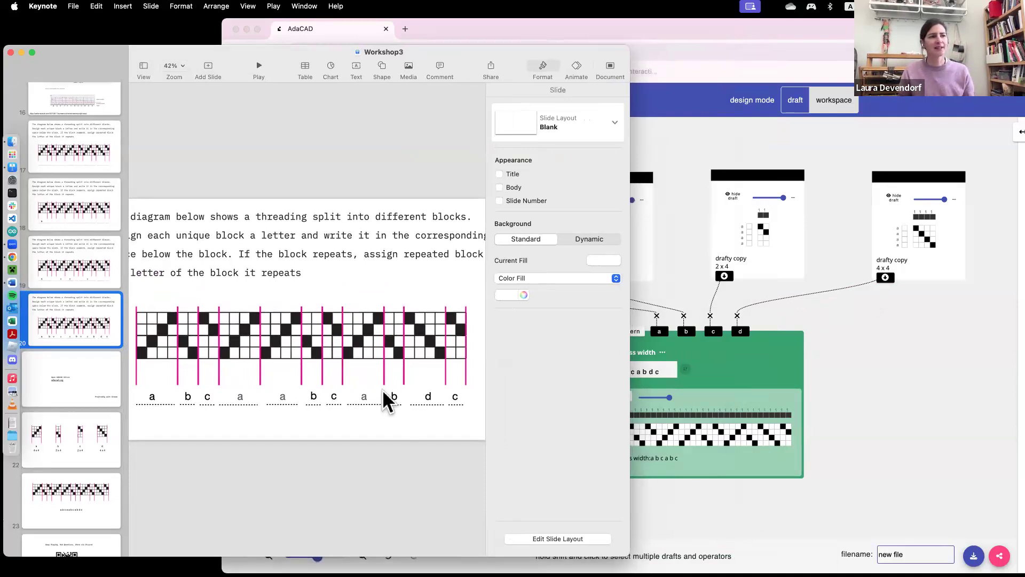
Minimize the Keynote window and move the AdaCAD browser window over to show more of the workspace
click(21, 52)
drag(464, 32, 321, 27)
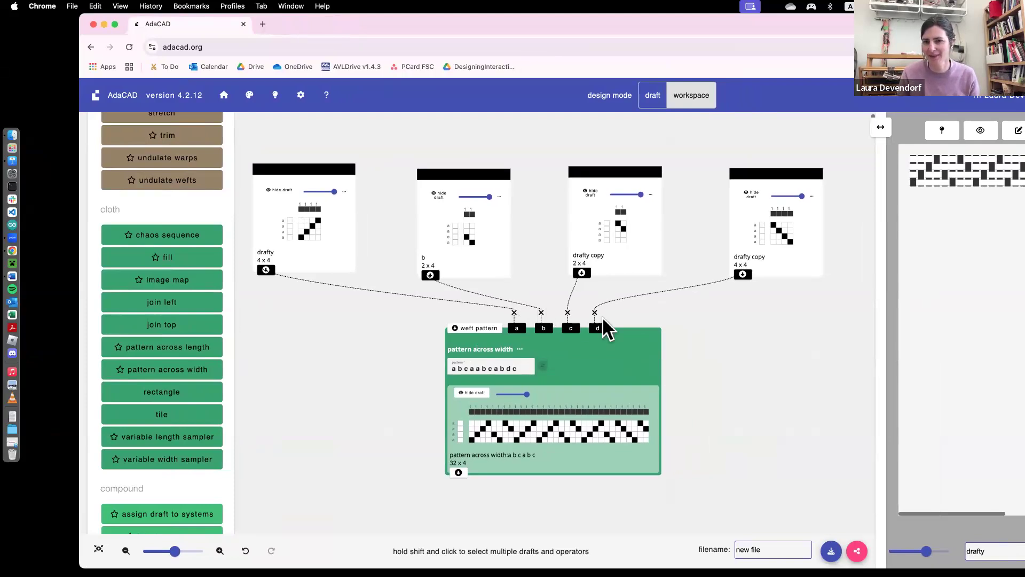
scroll(690, 357, right, 1)
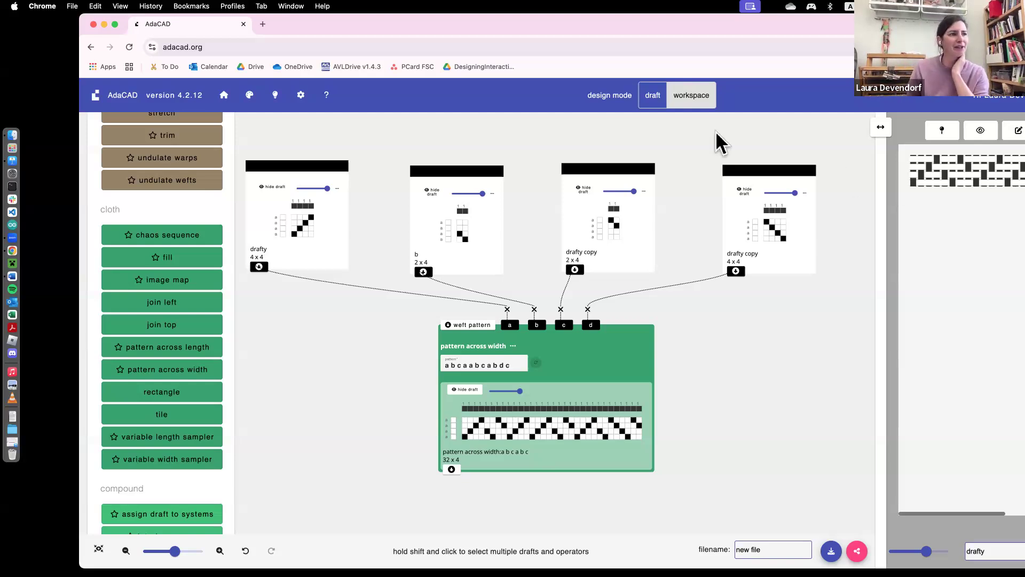
Try hiding and showing the advanced operations in the operations list
scroll(664, 295, down, 5)
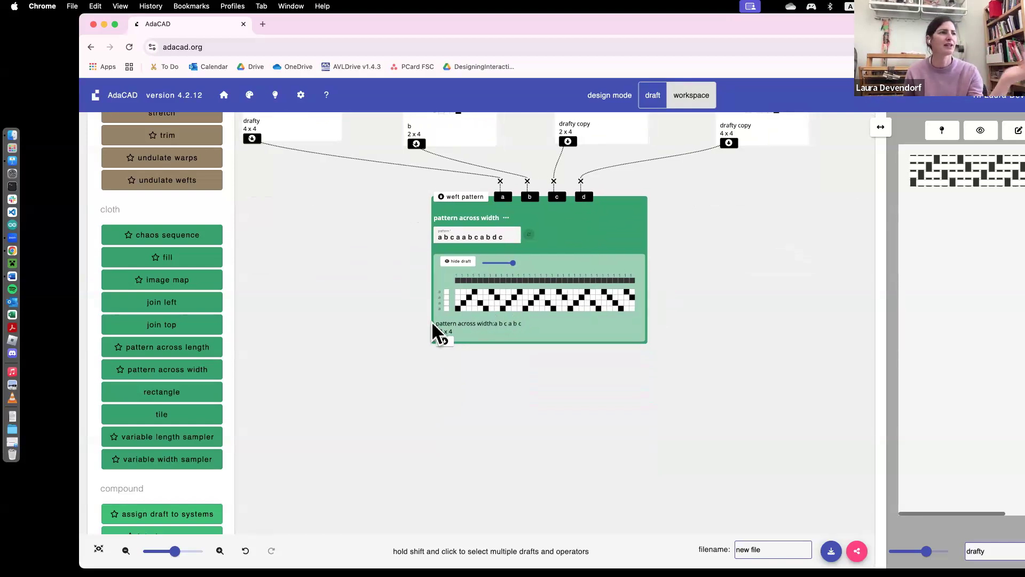
scroll(182, 347, down, 6)
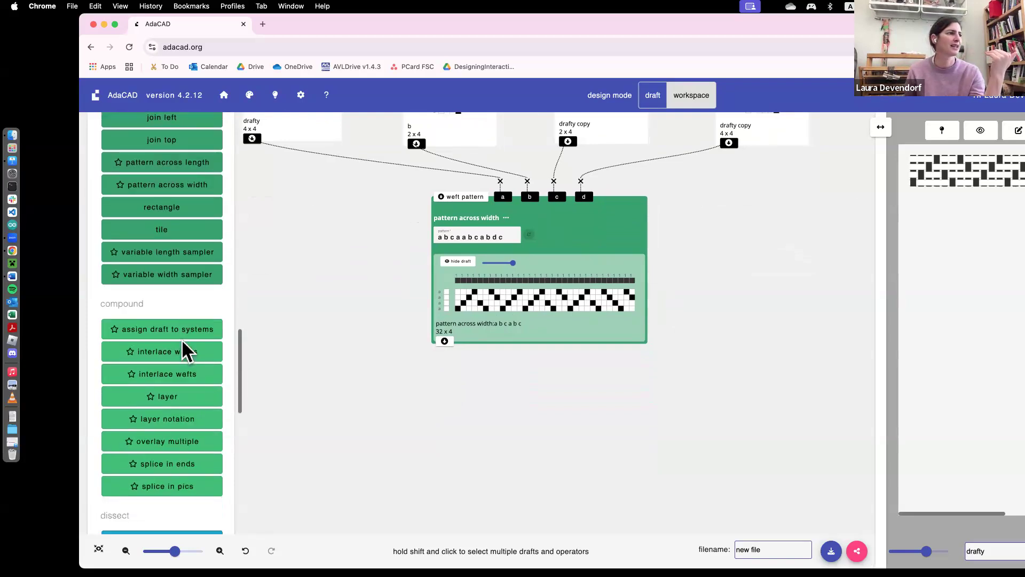
scroll(182, 346, up, 8)
scroll(183, 339, up, 15)
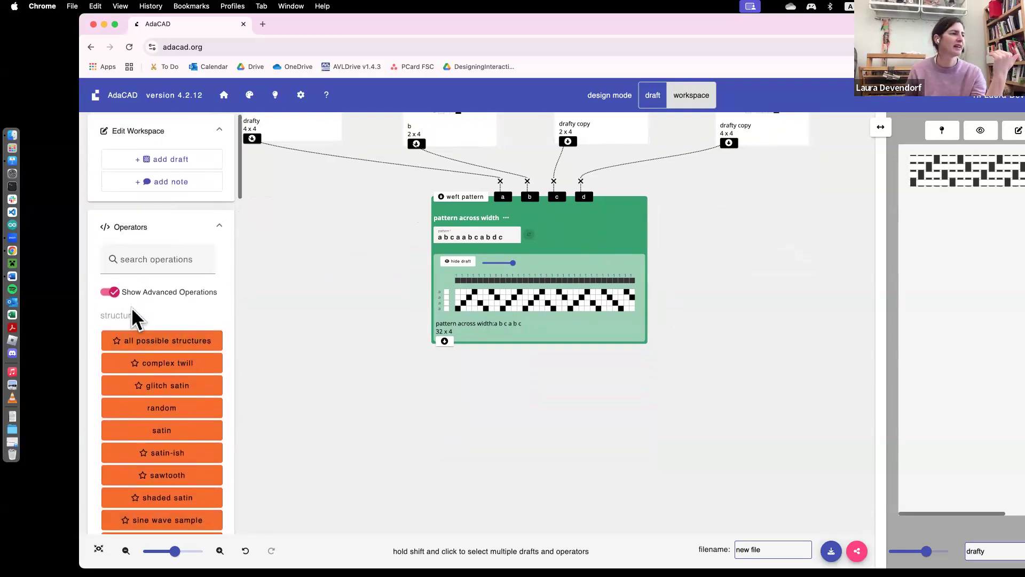
click(114, 292)
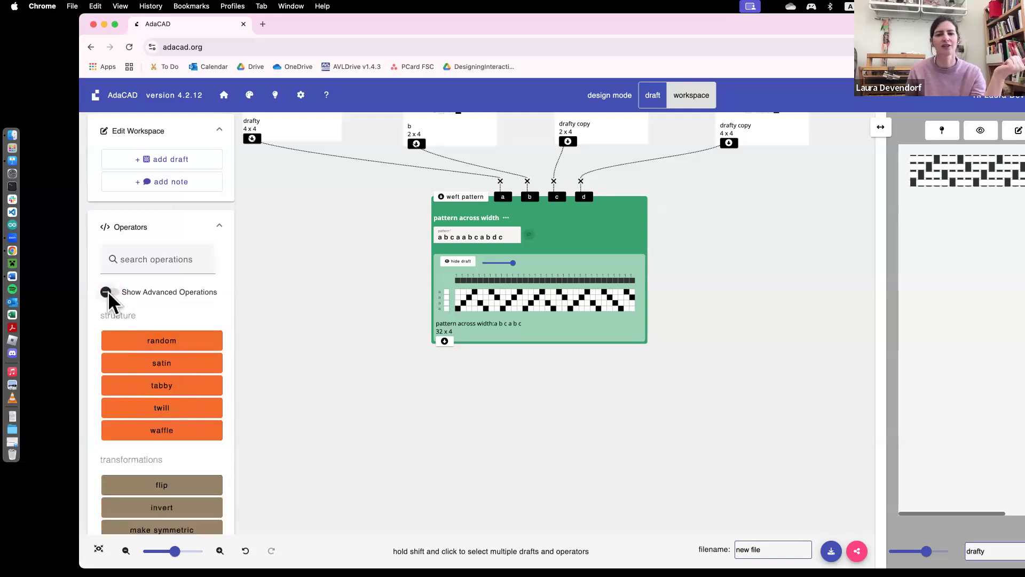
click(109, 292)
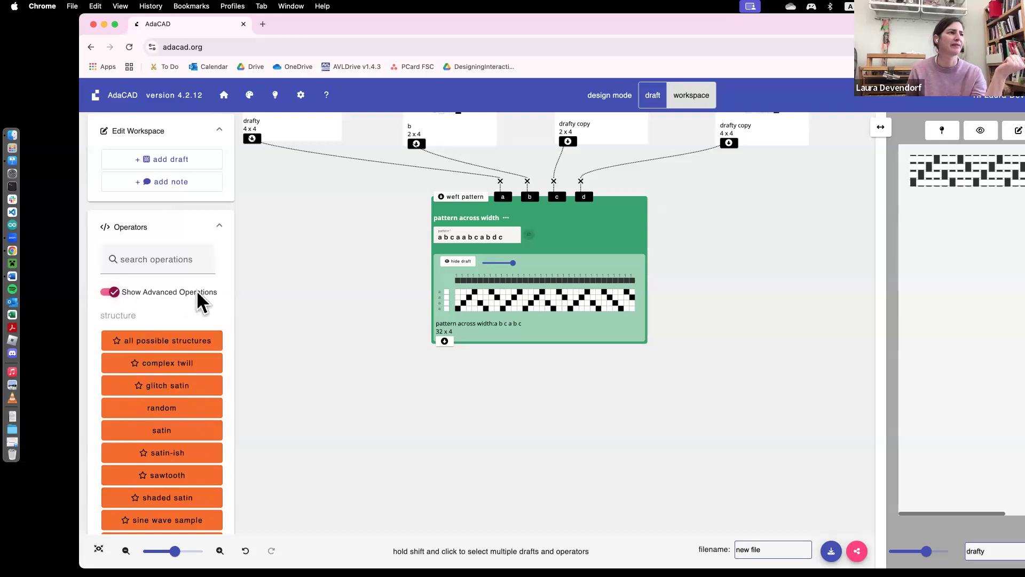
click(116, 290)
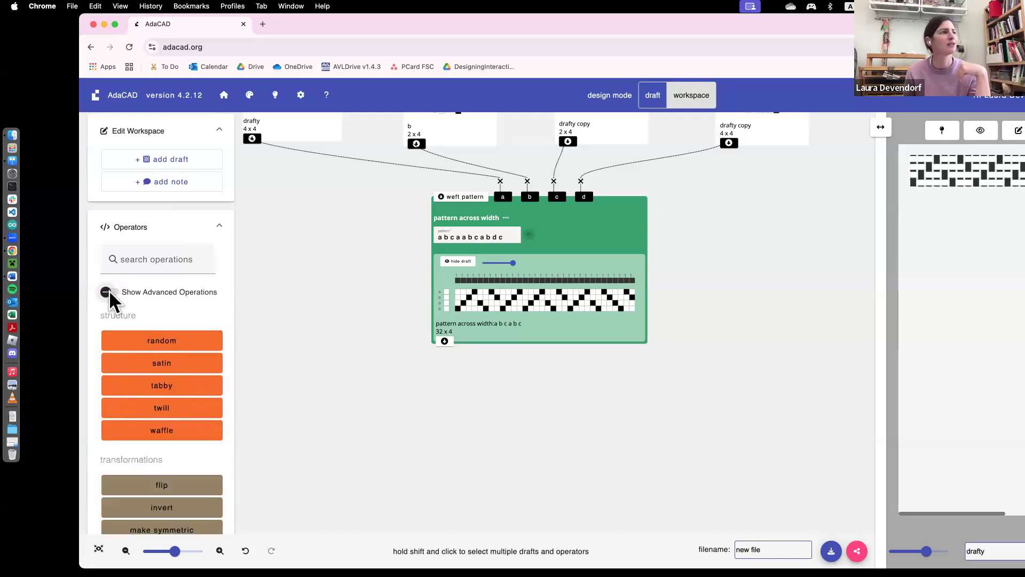
click(109, 291)
Add the make drawdown from threading, tieup, and treadling drafting style operation and place it below the pattern across width operation
scroll(170, 325, down, 10)
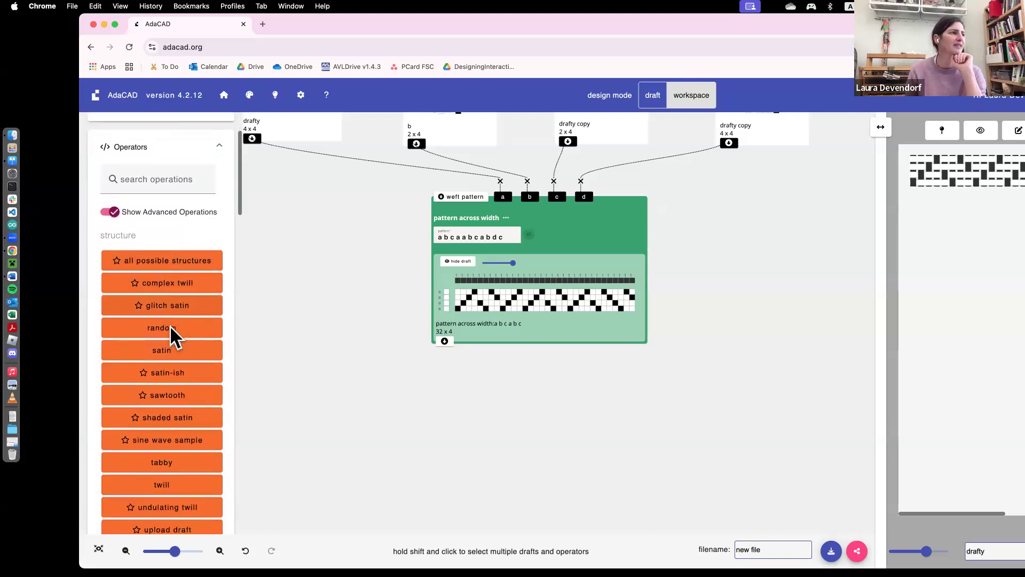
scroll(169, 339, down, 15)
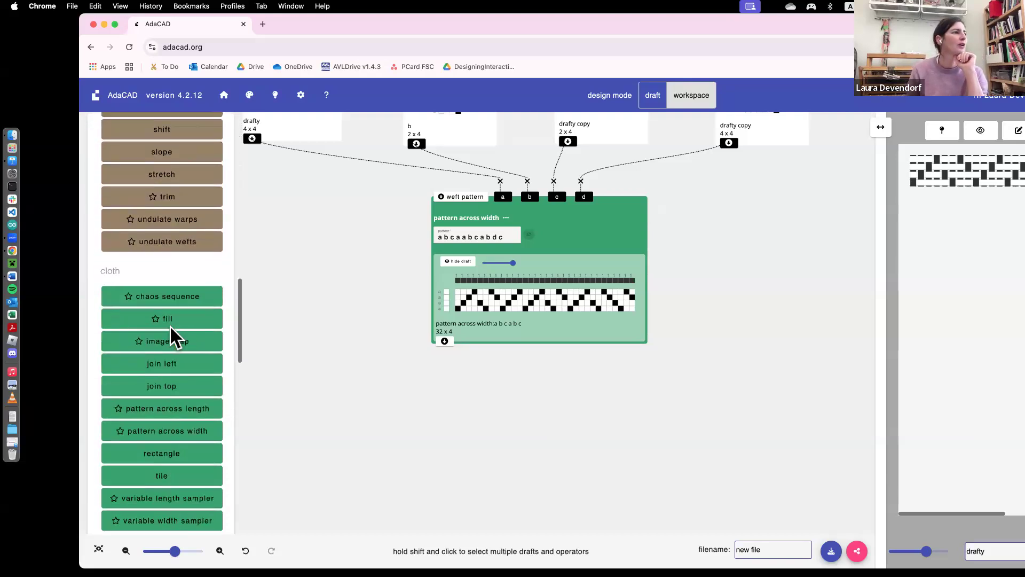
scroll(169, 326, down, 10)
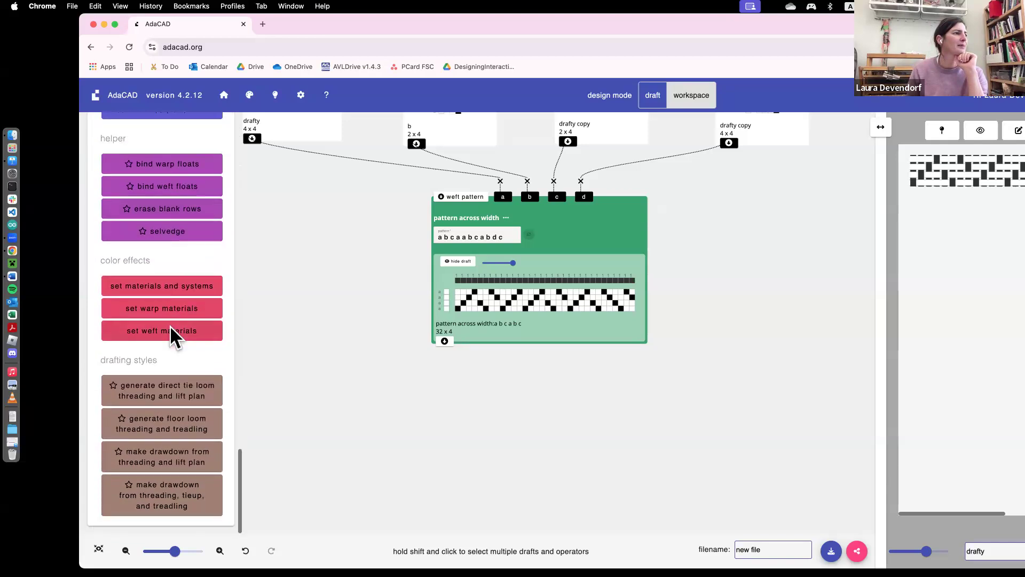
drag(100, 356, 207, 372)
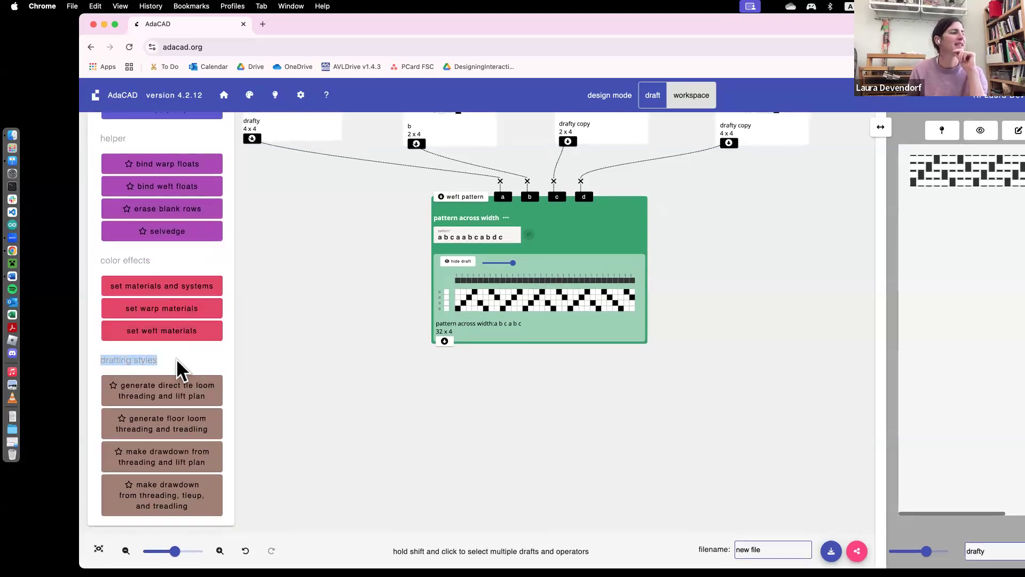
scroll(151, 397, up, 1)
scroll(146, 358, down, 1)
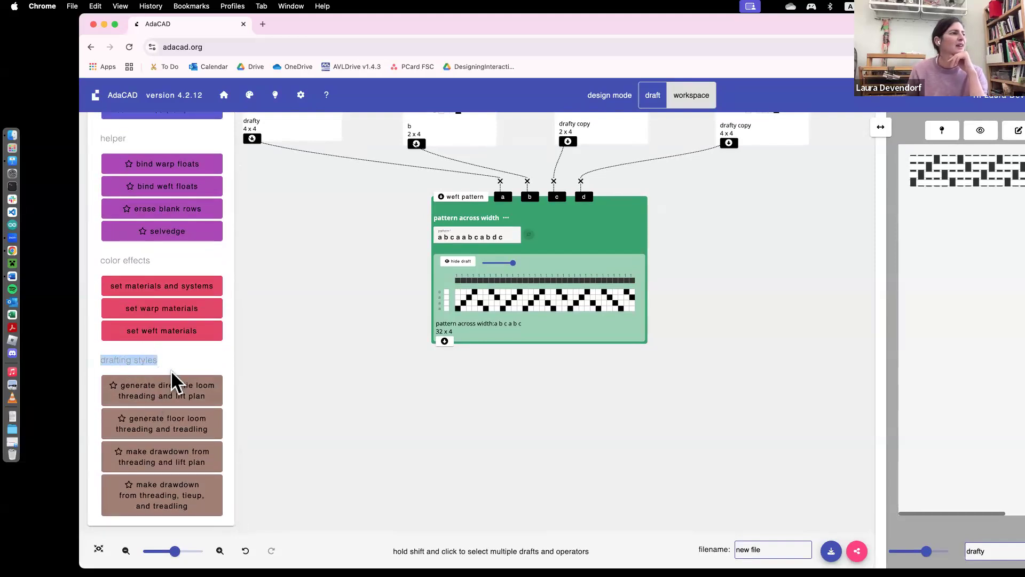
click(174, 360)
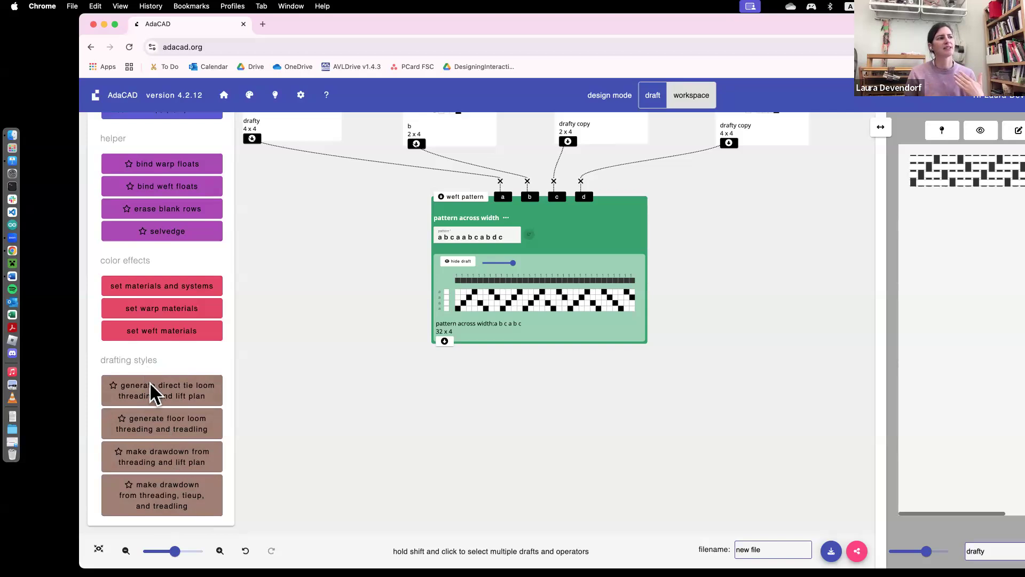
click(152, 496)
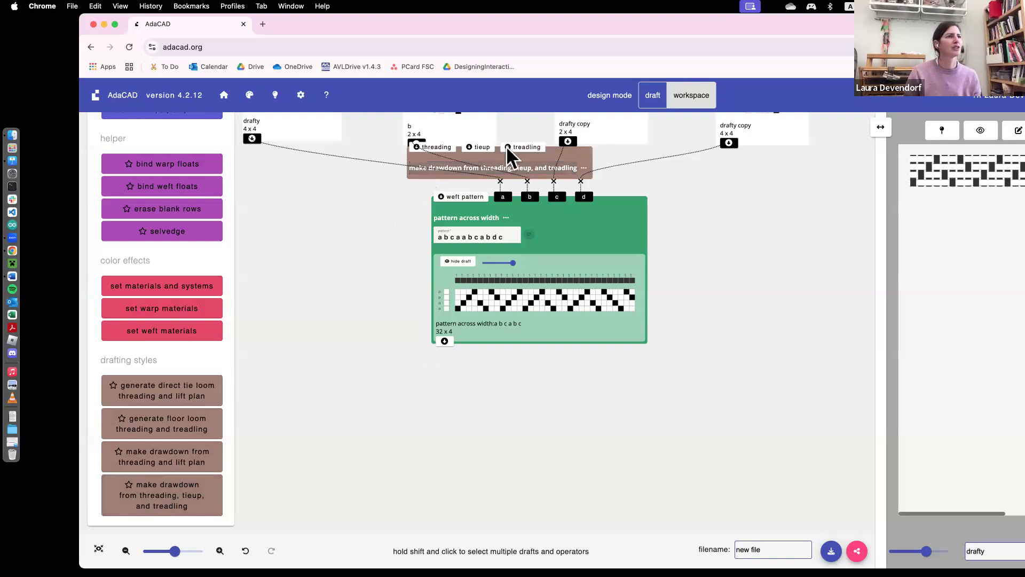
drag(517, 153, 550, 180)
drag(574, 245, 563, 424)
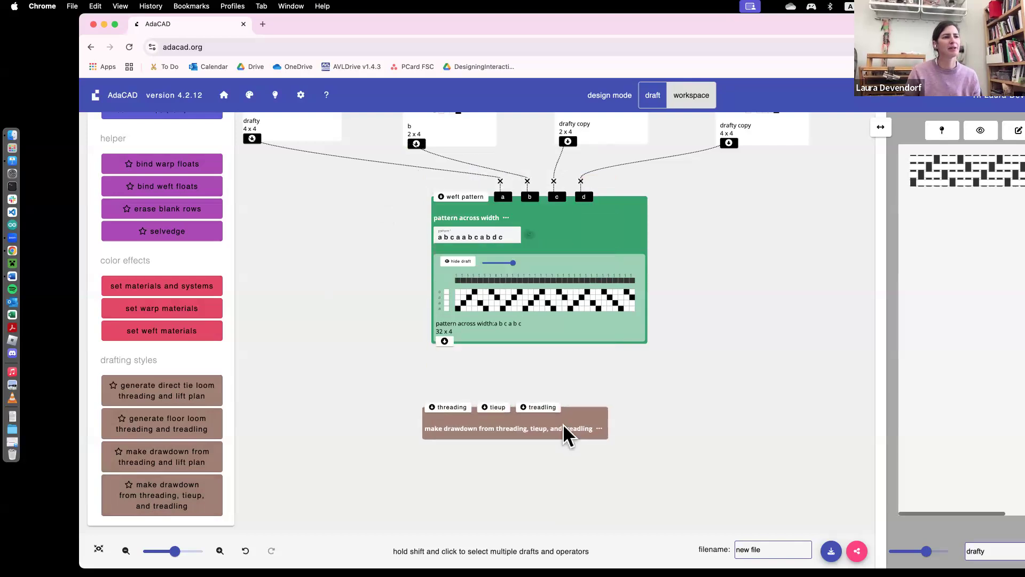
Open the help page for the make drawdown operation, examine its example and inputs, and return to the workspace
click(598, 429)
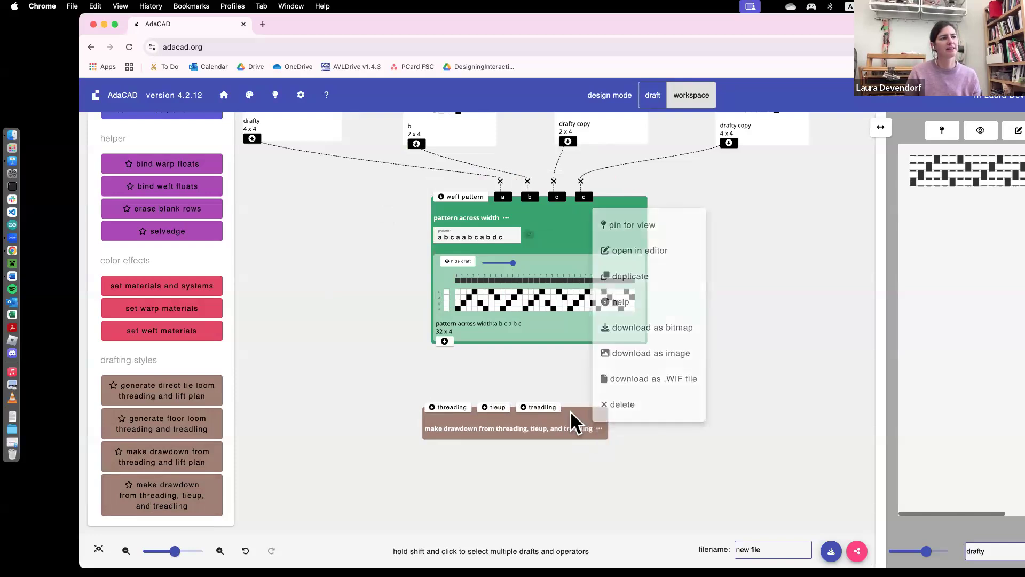
click(628, 302)
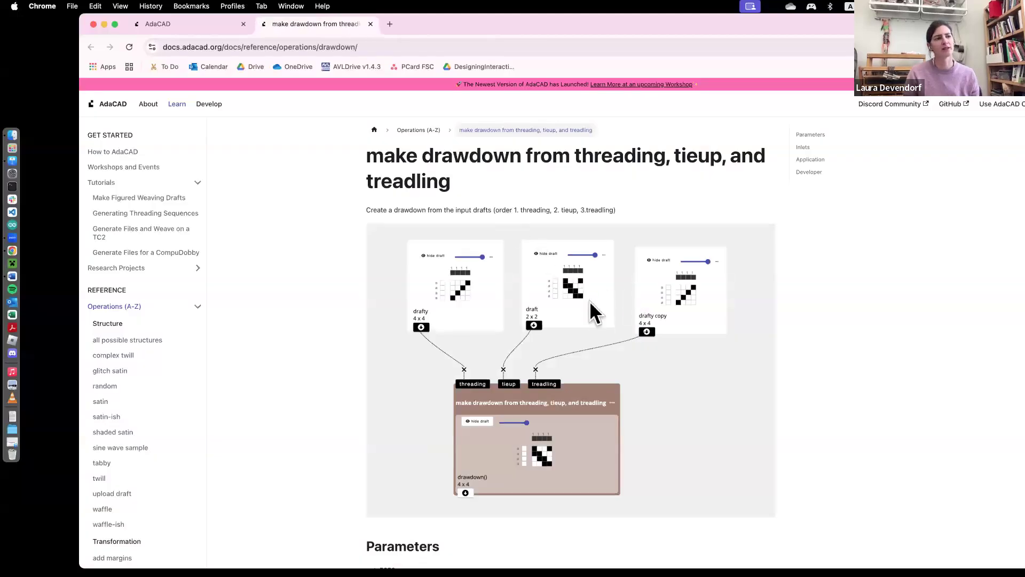
scroll(589, 300, down, 6)
scroll(590, 300, up, 6)
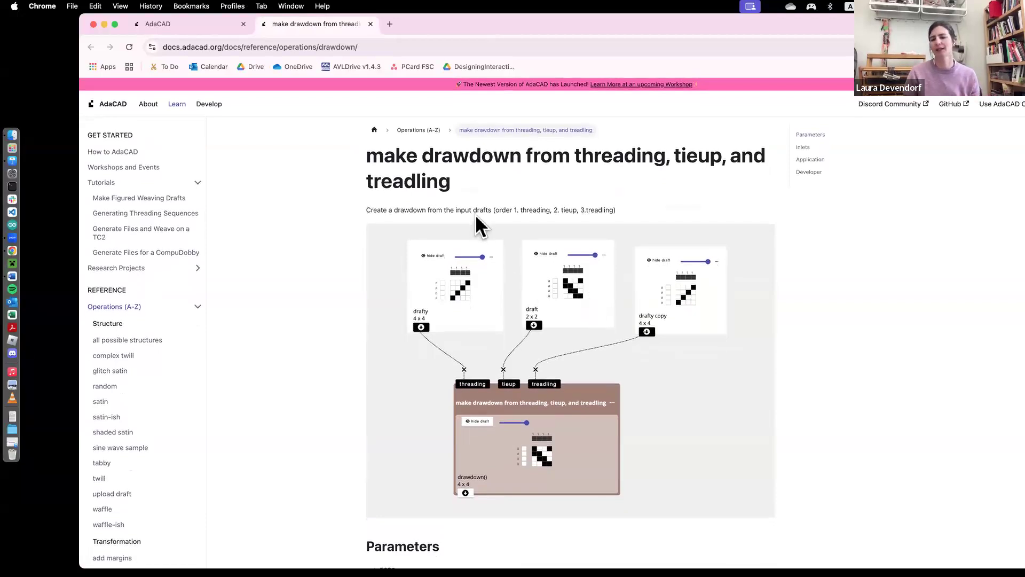
click(201, 27)
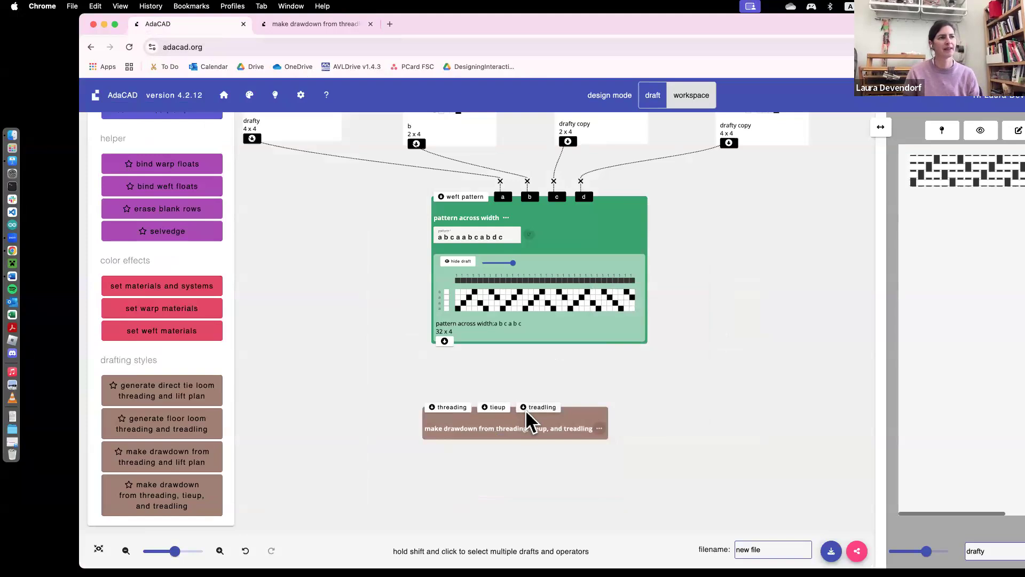
Connect the output of the pattern across width operation to the threading input of the make drawdown operation
scroll(604, 348, up, 1)
scroll(606, 349, down, 1)
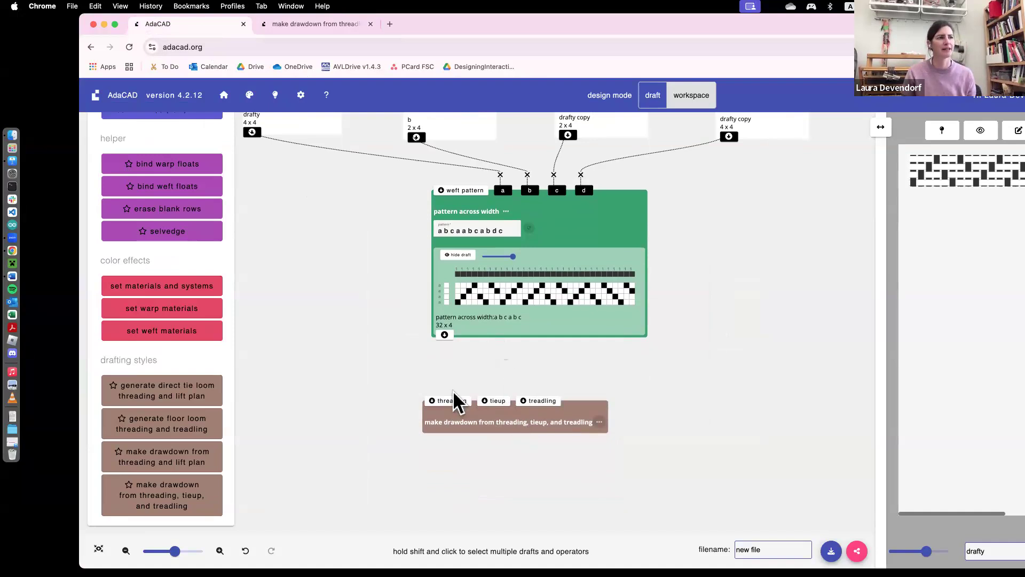
click(444, 335)
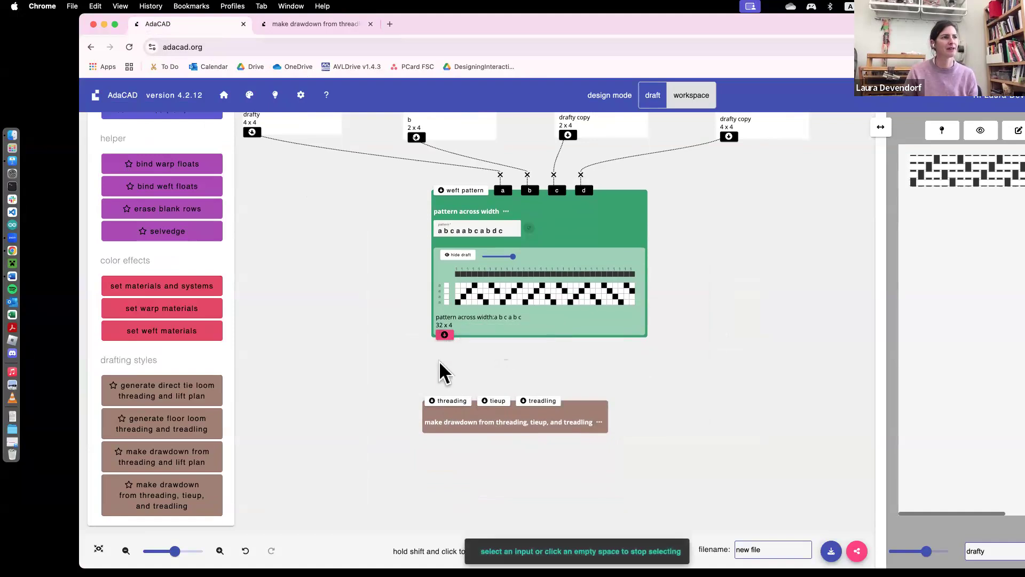
click(430, 396)
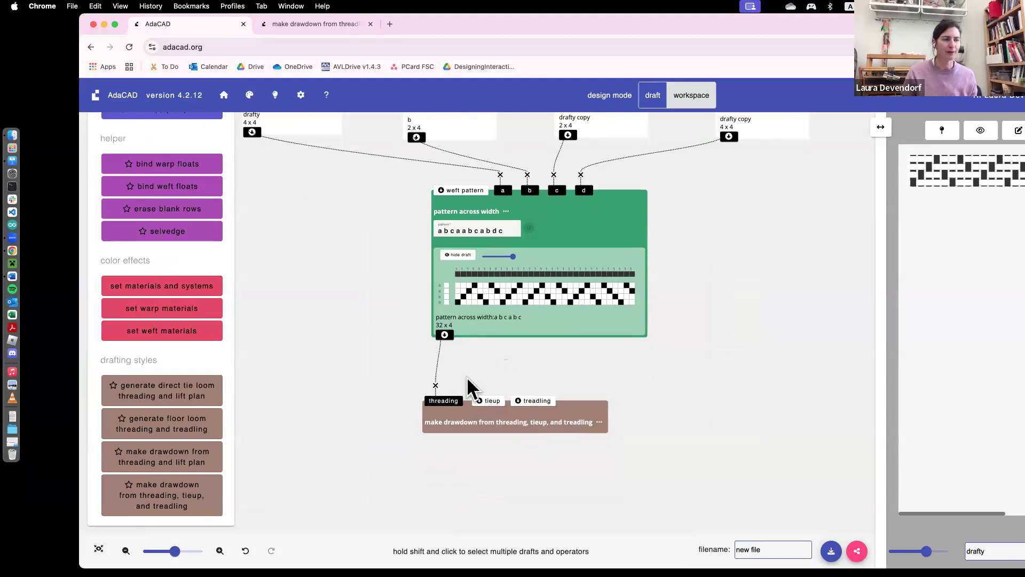
Add a blank draft with 4 warps and 4 wefts and place it beside the pattern across width operation
scroll(151, 245, up, 20)
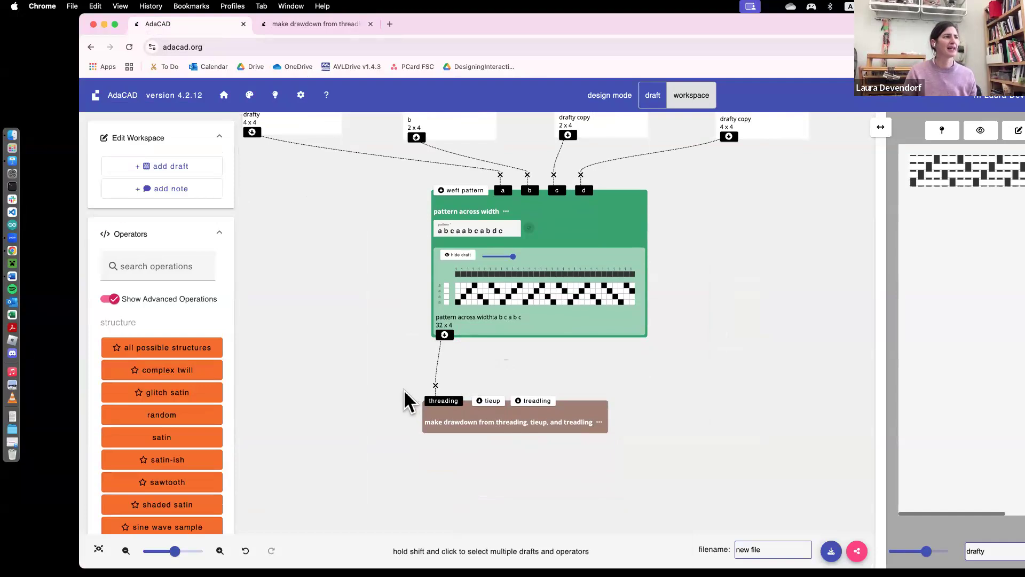
click(176, 165)
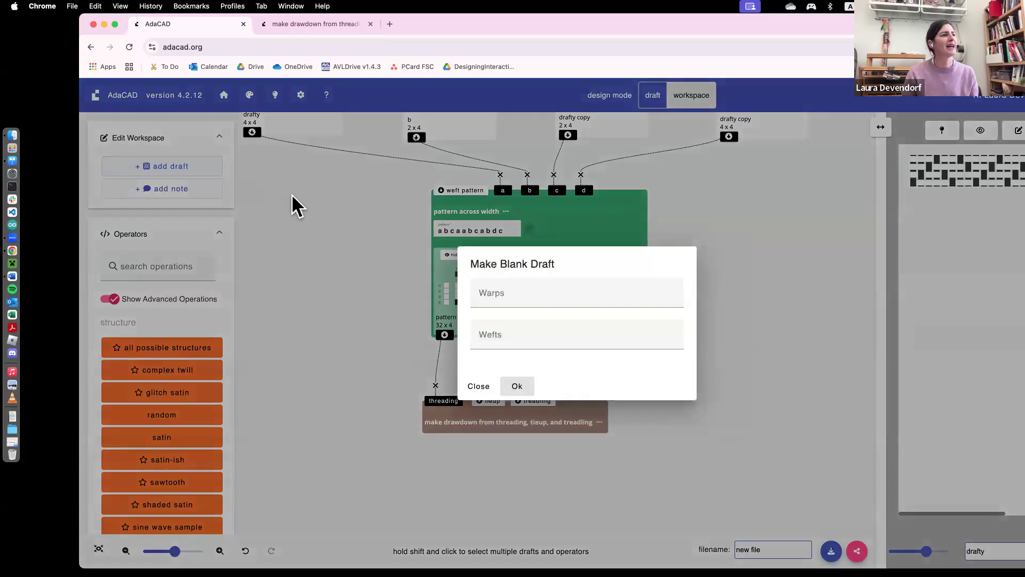
click(528, 297)
text(4)
key(Tab)
text(4)
click(515, 385)
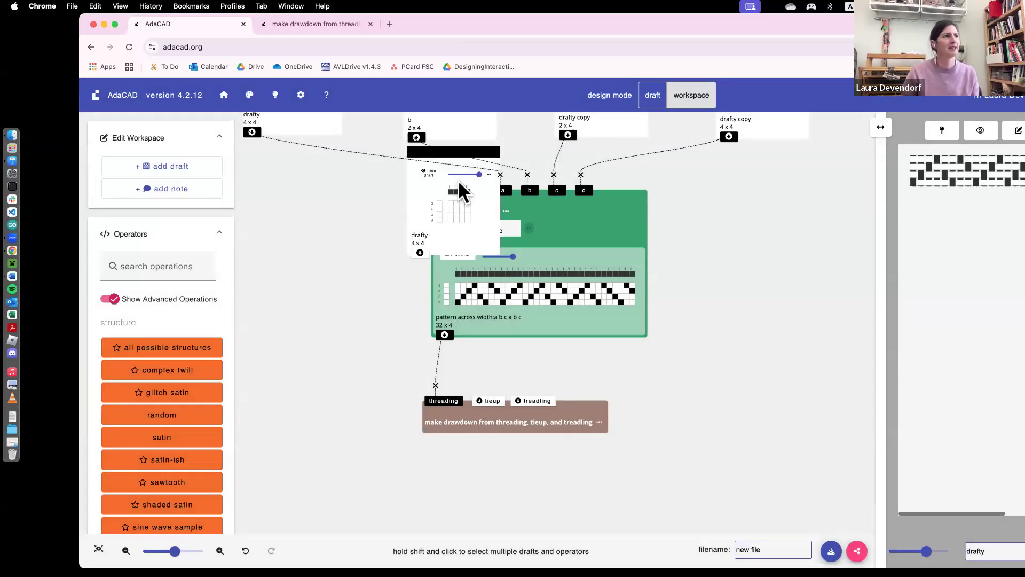
drag(446, 155, 318, 242)
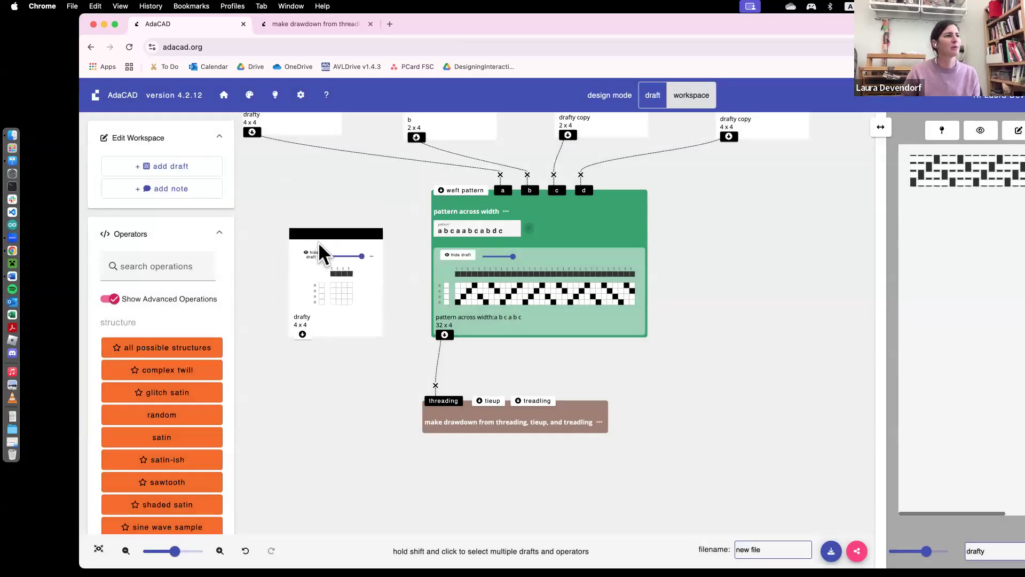
Fill the lower-left and upper-right 2 x 2 blocks of cells in the new 4 x 4 draft
click(332, 300)
click(336, 302)
click(340, 303)
click(341, 299)
click(334, 298)
click(346, 287)
click(347, 293)
click(352, 292)
click(350, 286)
Connect the new 4 x 4 draft to the tieup input of the make drawdown operation and shift the draft slightly
click(304, 336)
click(489, 402)
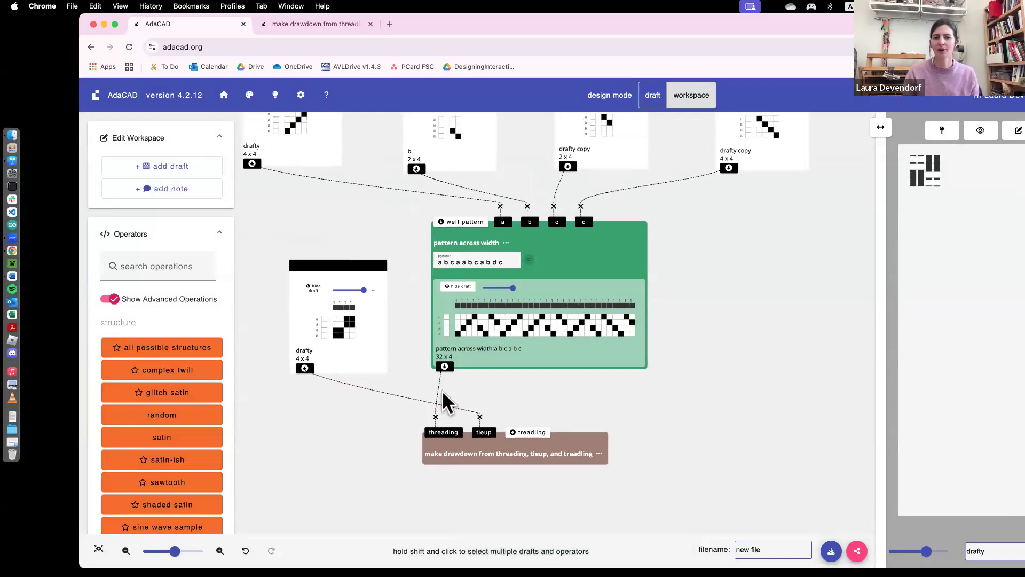
mouse_move(316, 239)
mouse_down()
mouse_move(298, 233)
mouse_move(320, 250)
mouse_up()
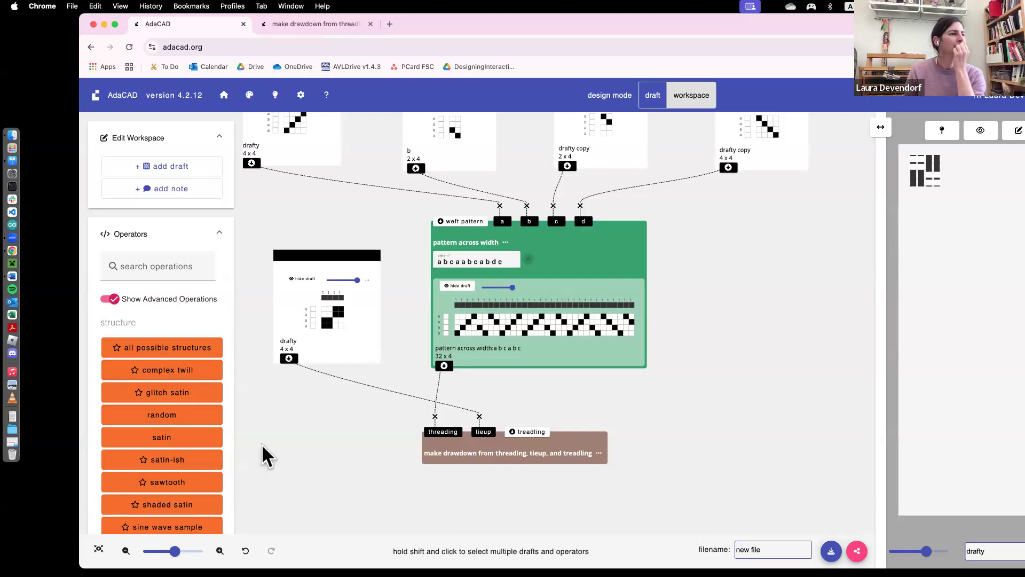
Look through the operations list and the existing block drafts for a way to produce the treadling
scroll(161, 462, down, 20)
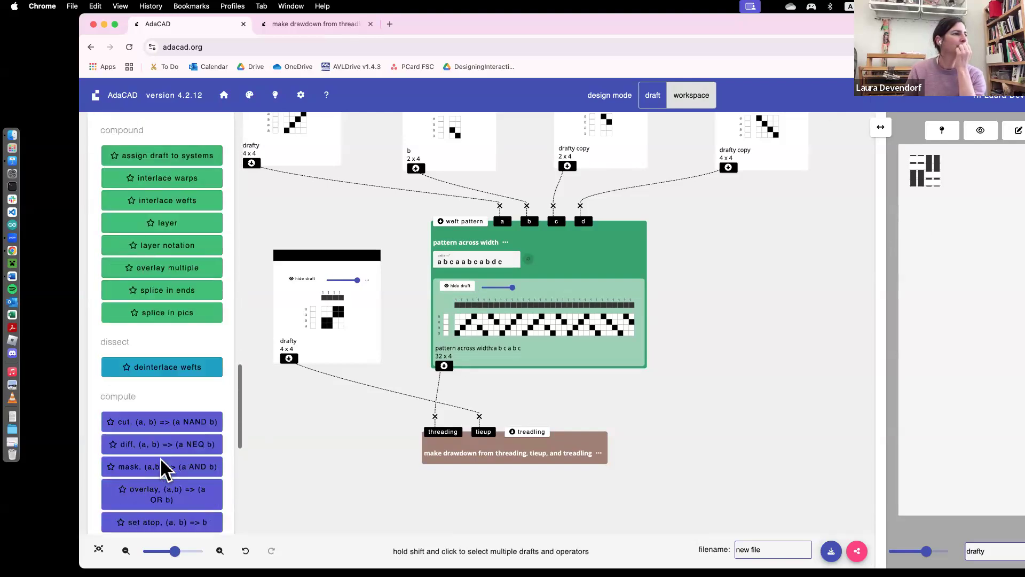
scroll(160, 458, down, 3)
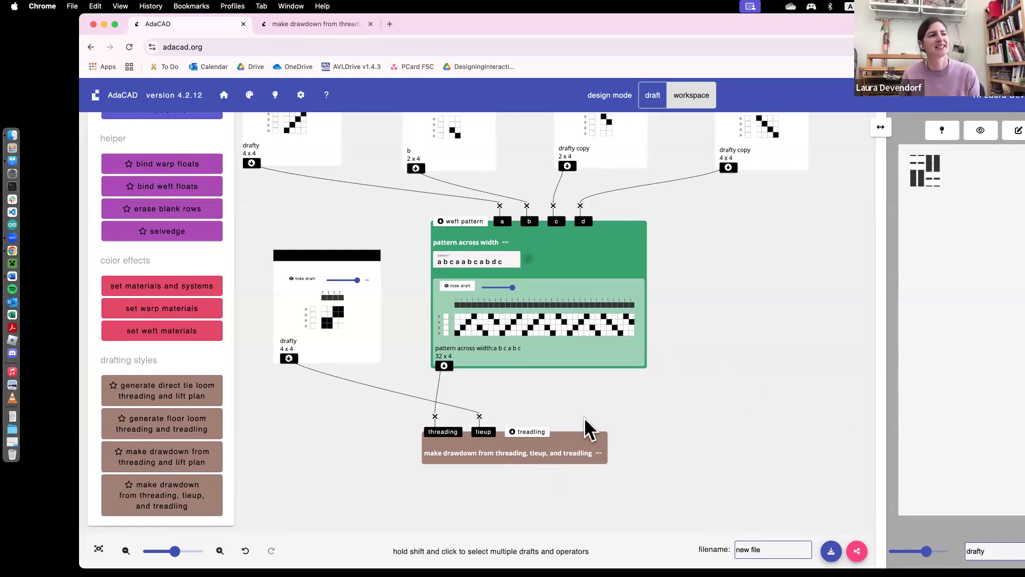
scroll(584, 417, left, 1)
scroll(556, 411, down, 3)
scroll(556, 412, left, 1)
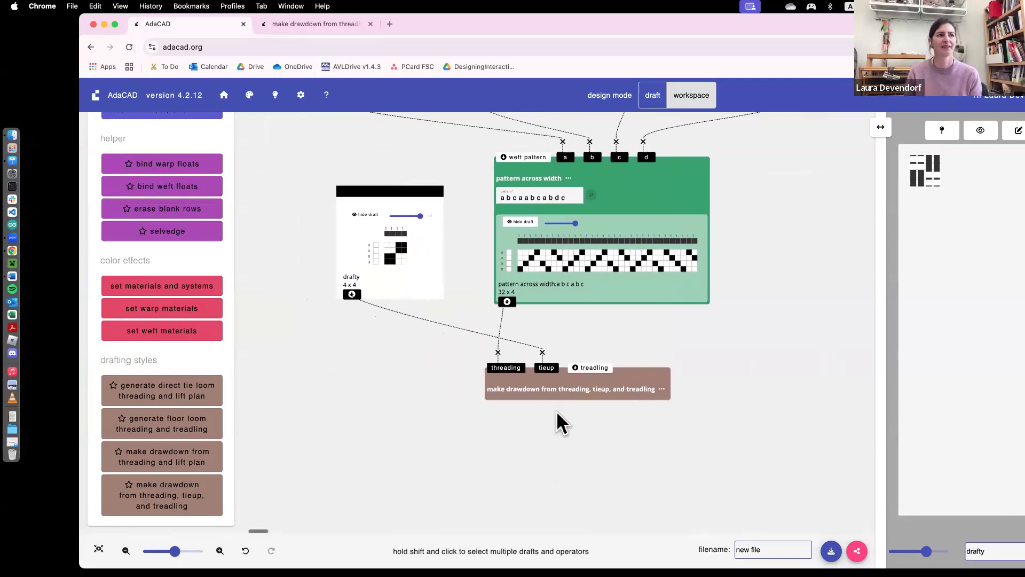
scroll(556, 411, up, 3)
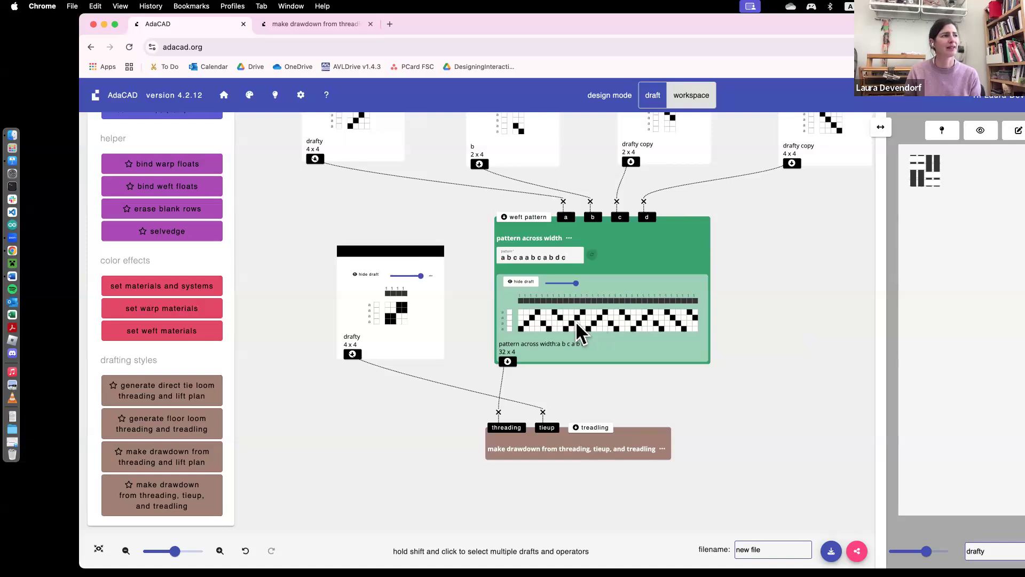
scroll(198, 356, up, 10)
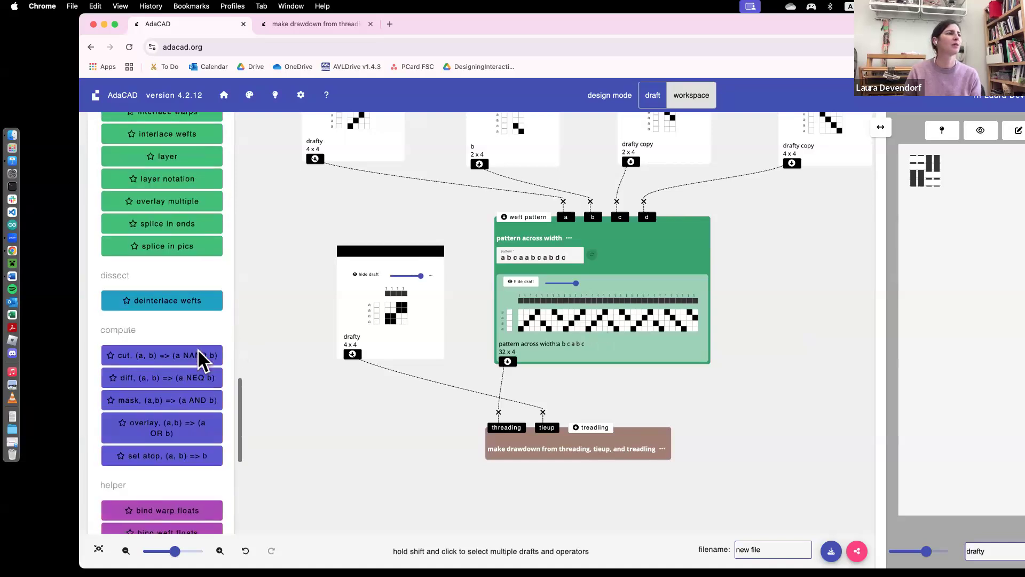
scroll(198, 348, up, 6)
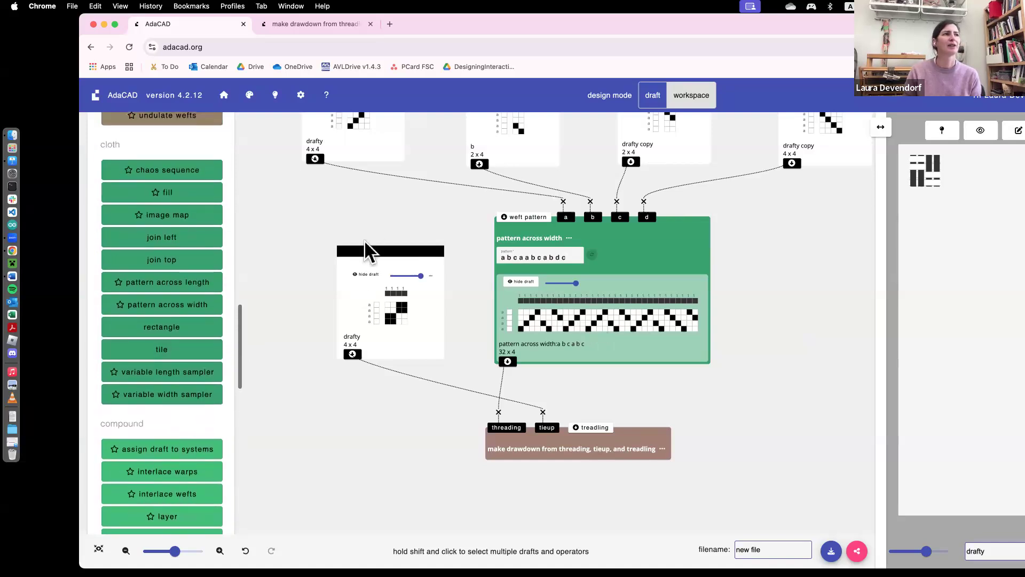
scroll(367, 235, up, 3)
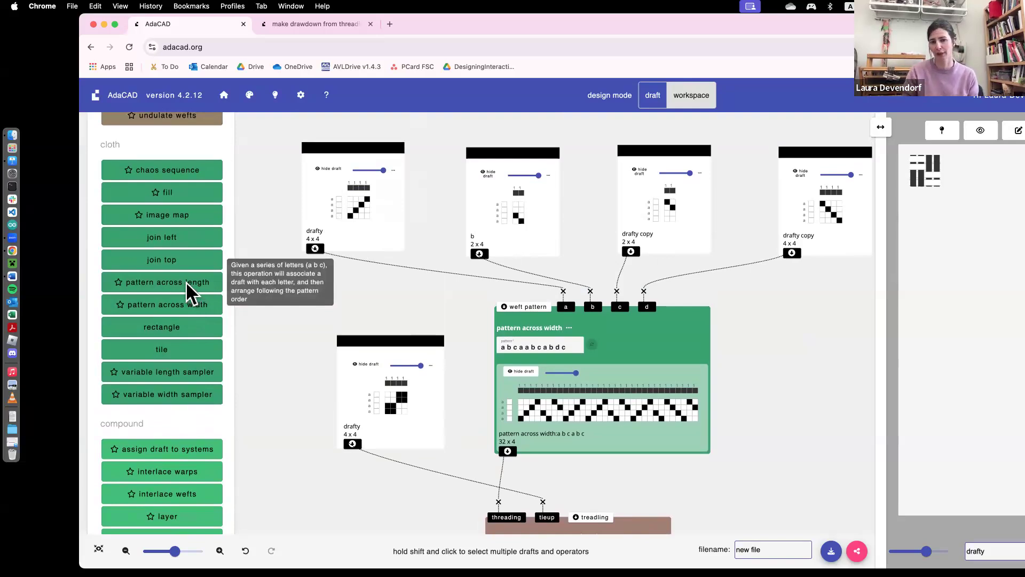
scroll(322, 390, down, 5)
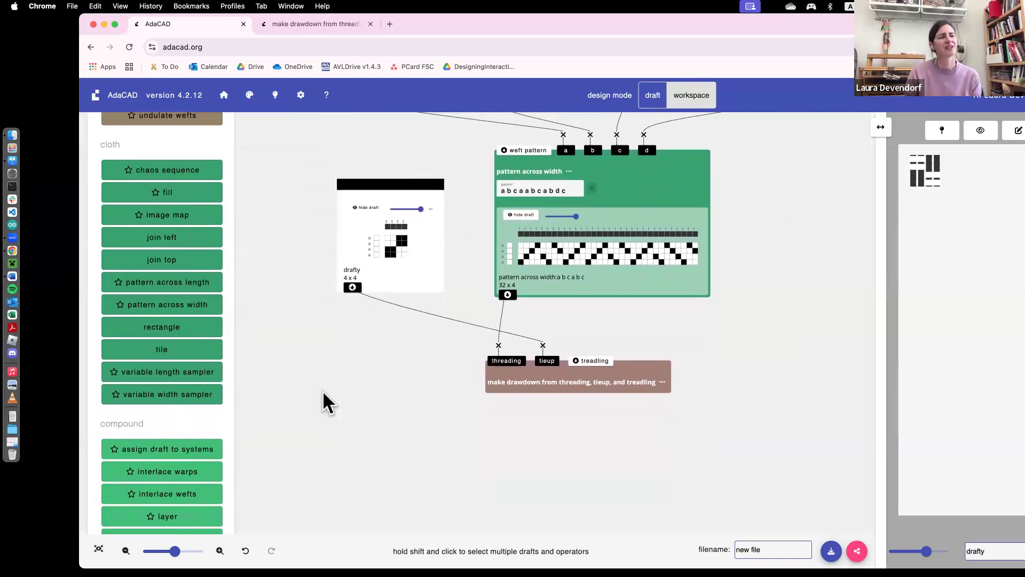
scroll(323, 400, down, 1)
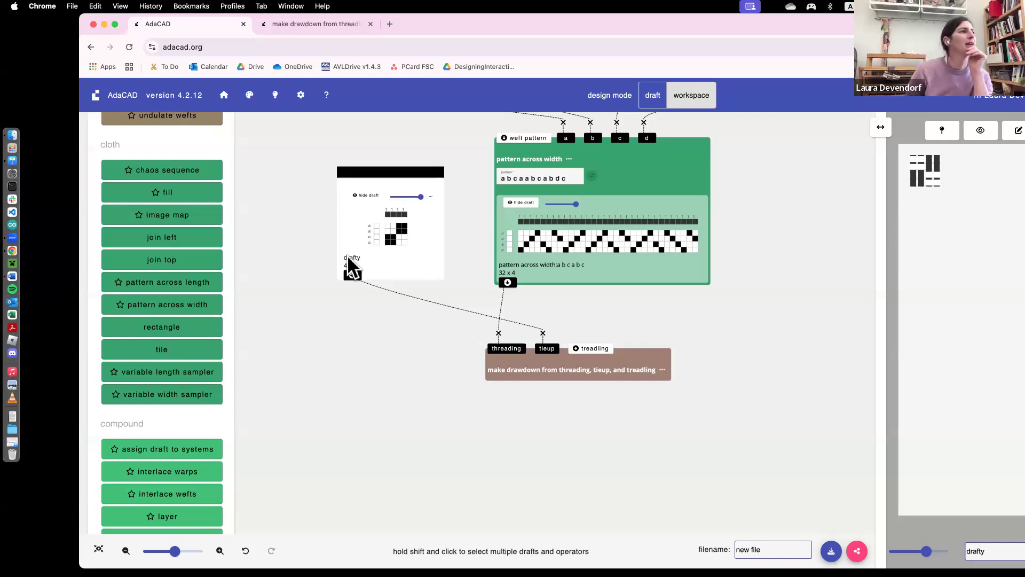
Add a rotate operation and place it below the 4 x 4 tieup draft
scroll(171, 239, up, 5)
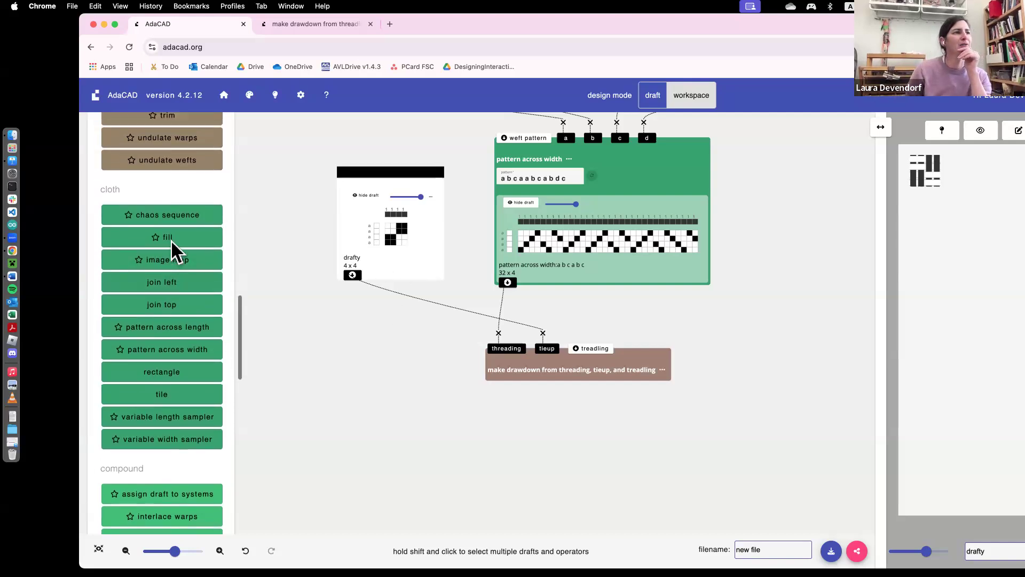
scroll(171, 239, up, 1)
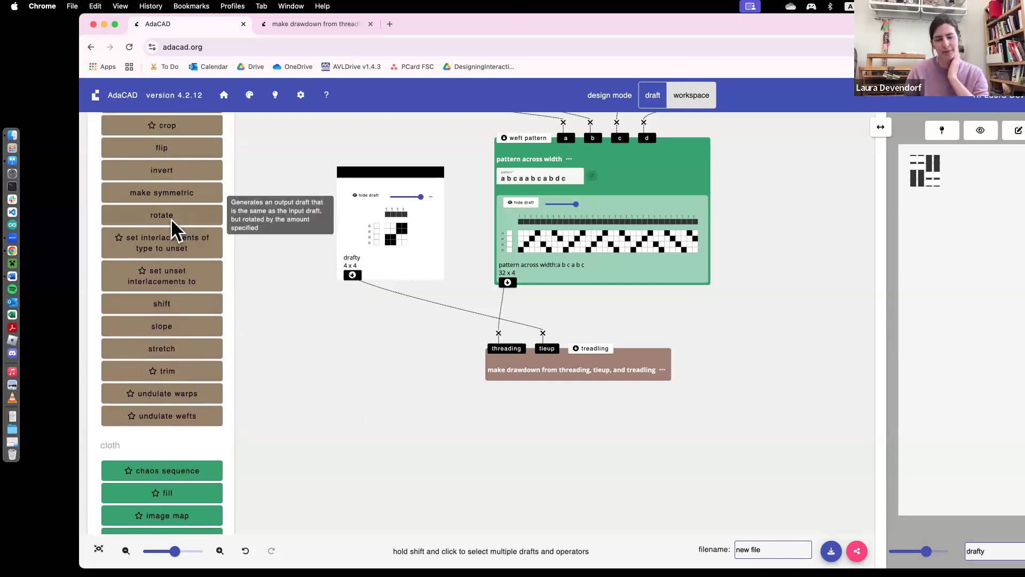
click(171, 219)
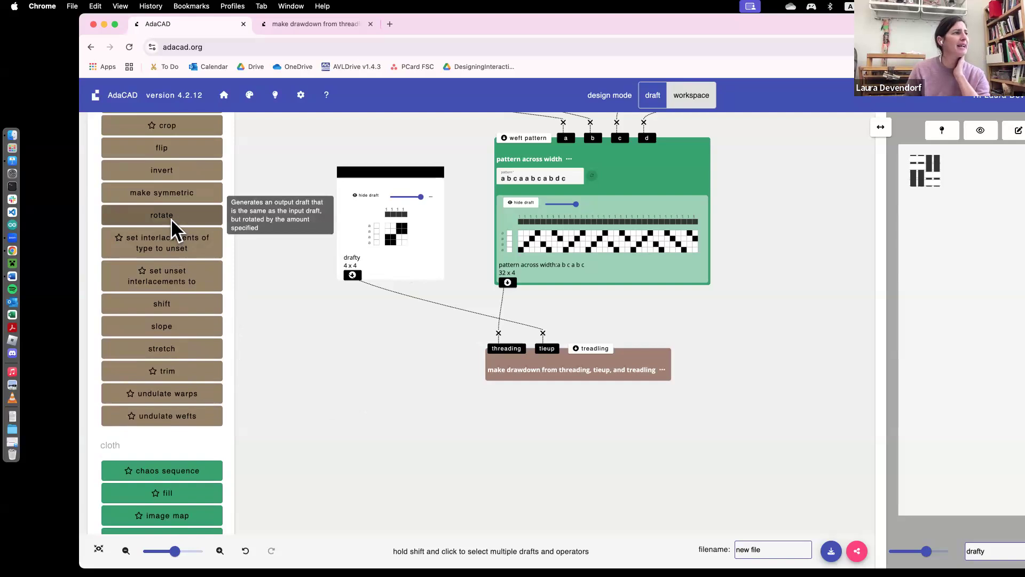
drag(396, 305, 319, 379)
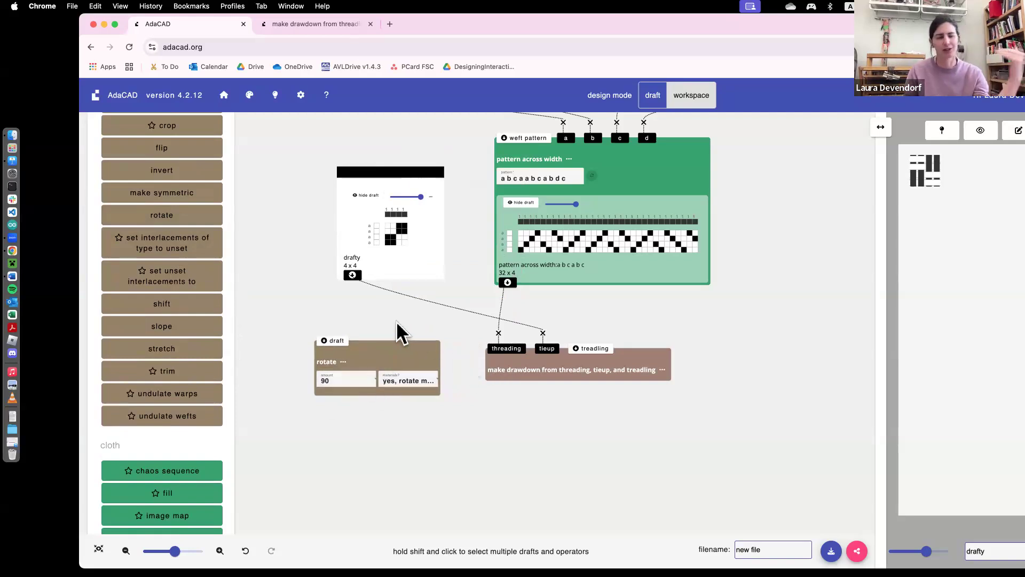
Connect the output of the pattern across width operation to the draft input of the rotate operation
click(509, 282)
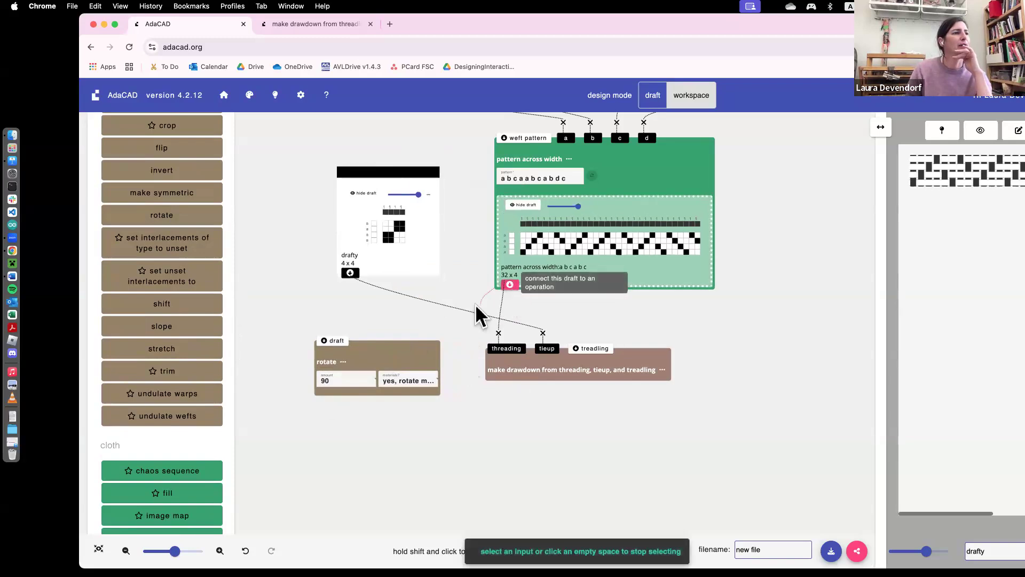
click(333, 338)
scroll(353, 386, down, 3)
scroll(353, 386, down, 1)
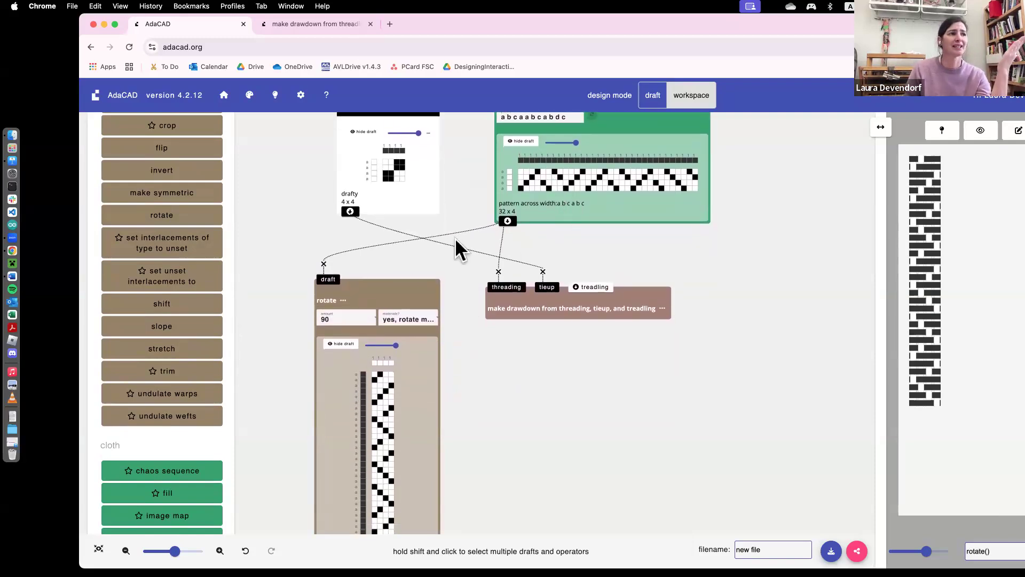
Try an amount of 270 in the rotate operation, and set it back to 90
click(334, 319)
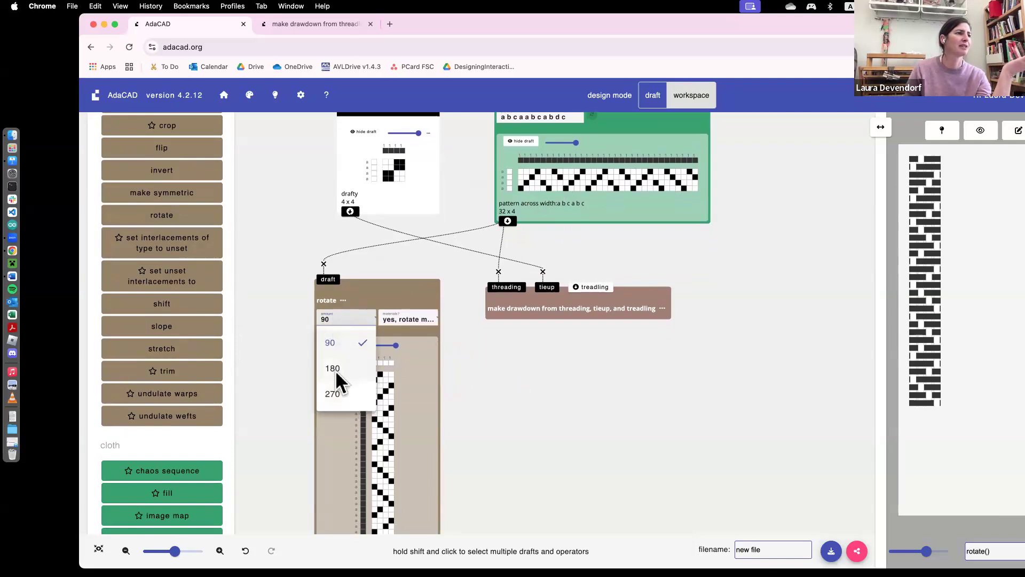
click(332, 394)
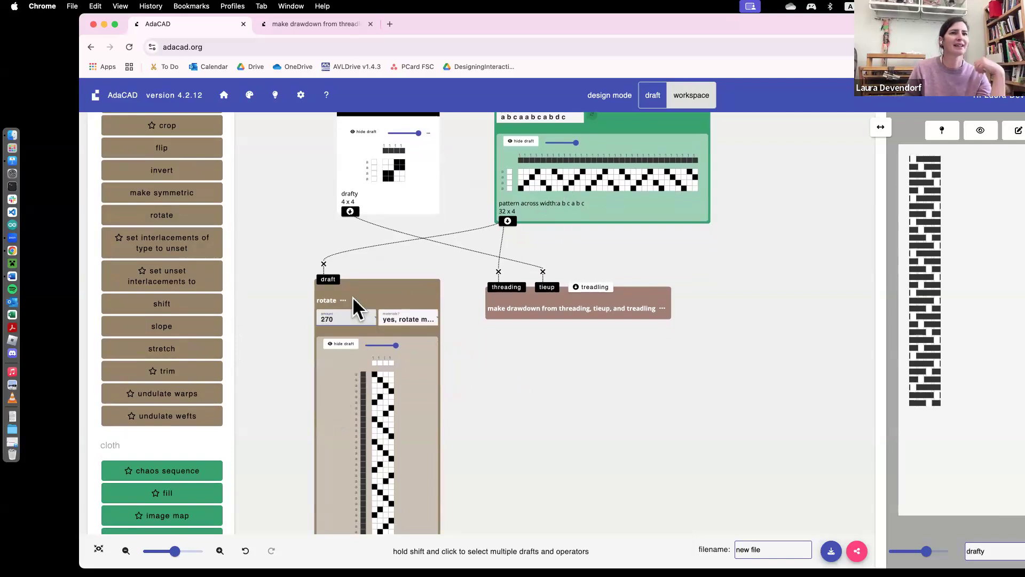
click(348, 318)
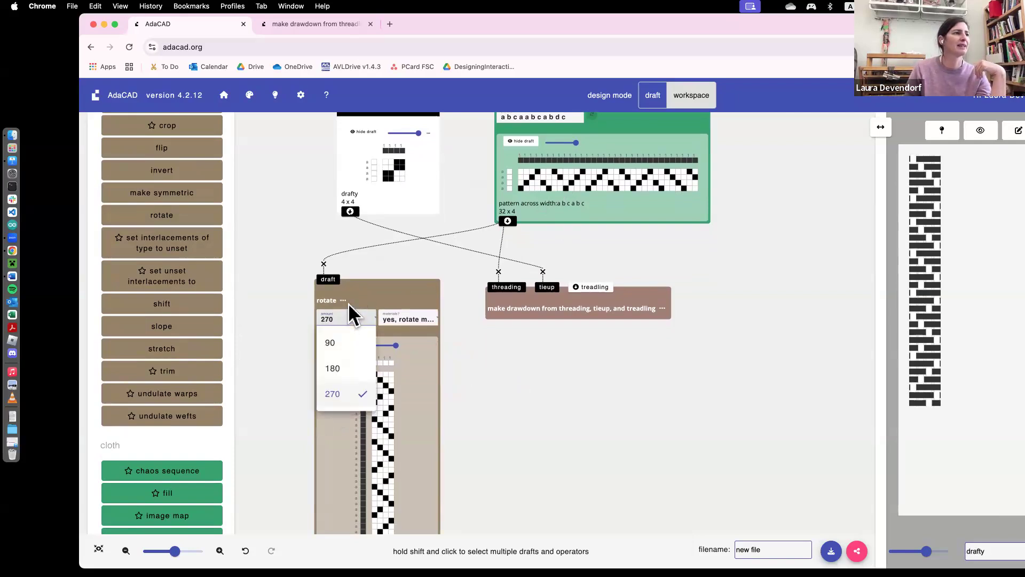
click(342, 342)
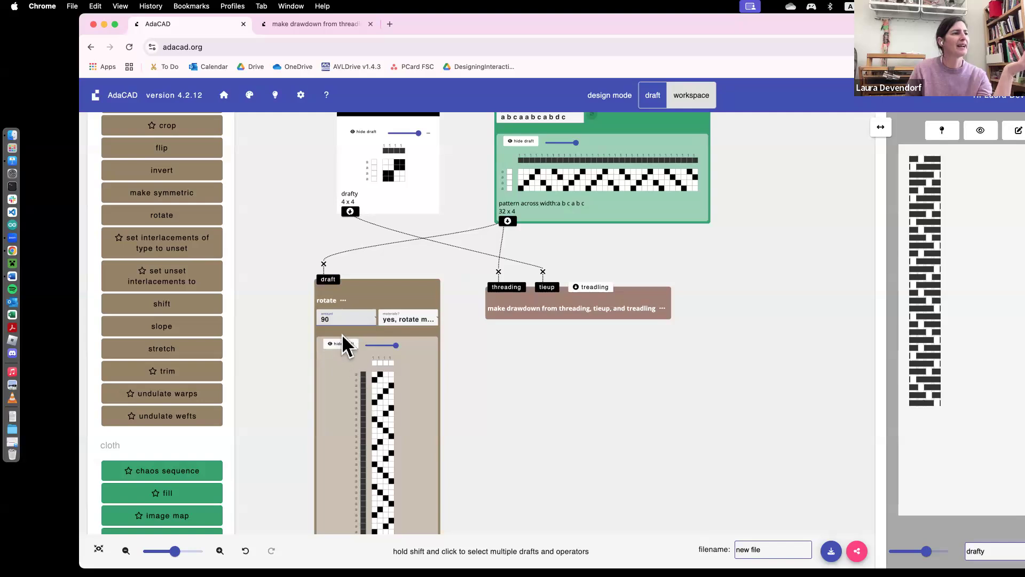
Connect the output of the rotate operation to the treadling input of the make drawdown operation and inspect the resulting drawdown
scroll(341, 336, down, 3)
scroll(341, 335, up, 3)
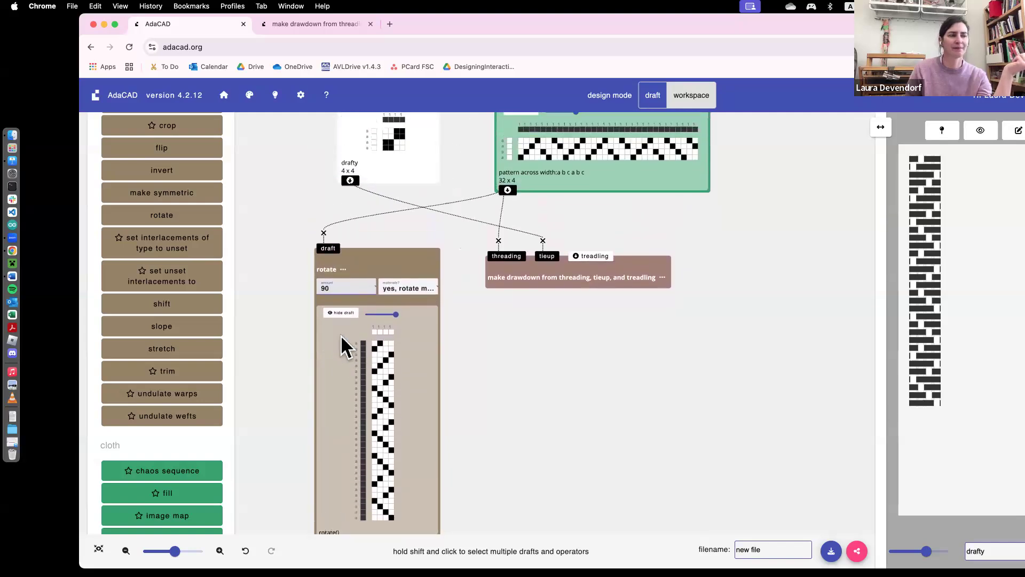
scroll(341, 336, down, 3)
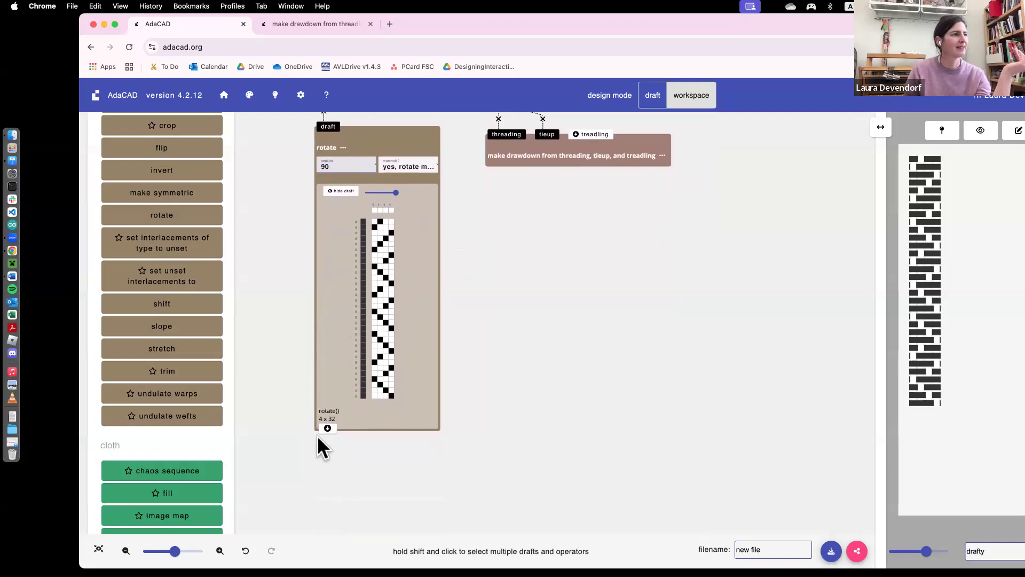
click(323, 428)
scroll(496, 321, up, 5)
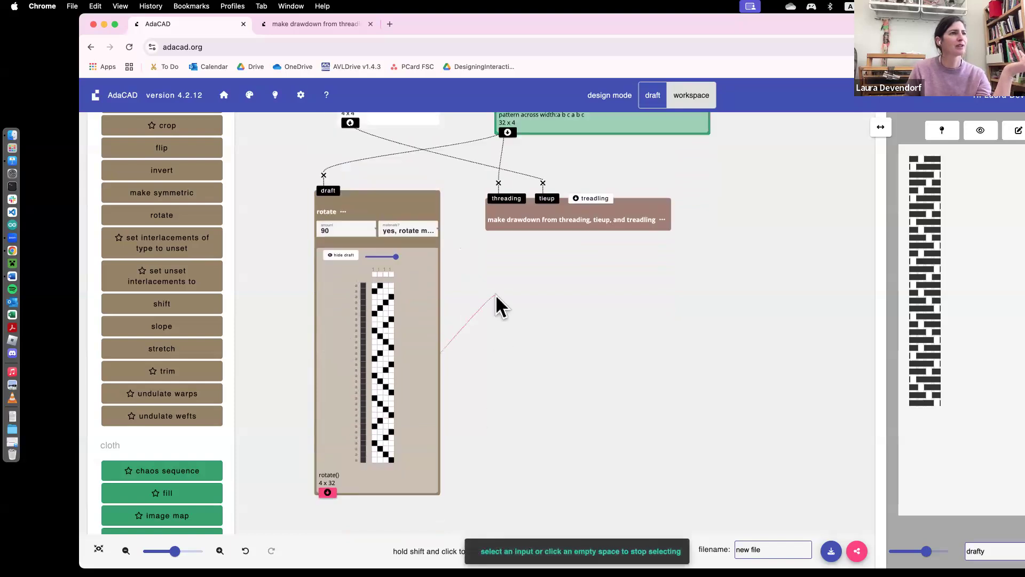
click(574, 336)
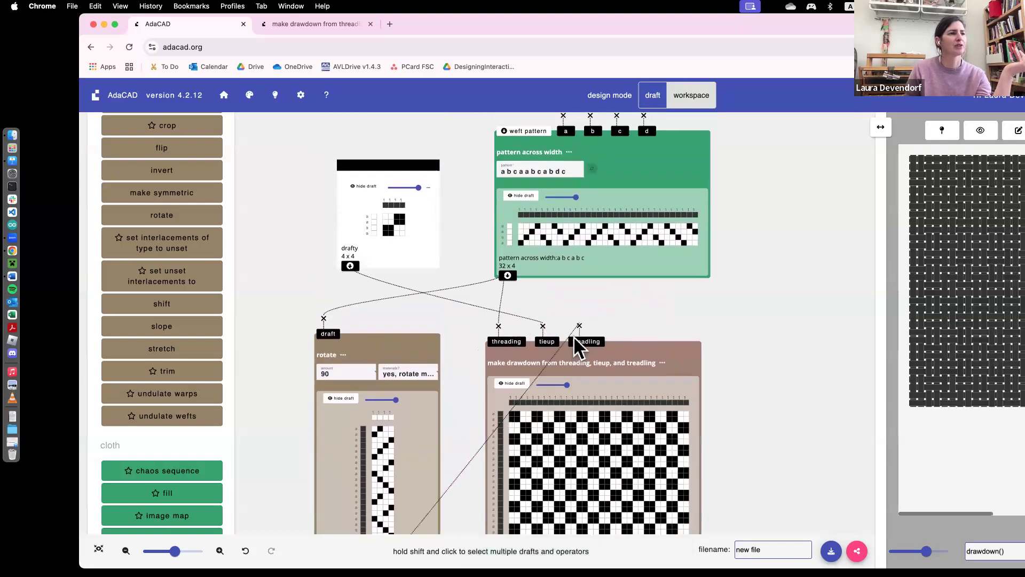
scroll(556, 373, down, 3)
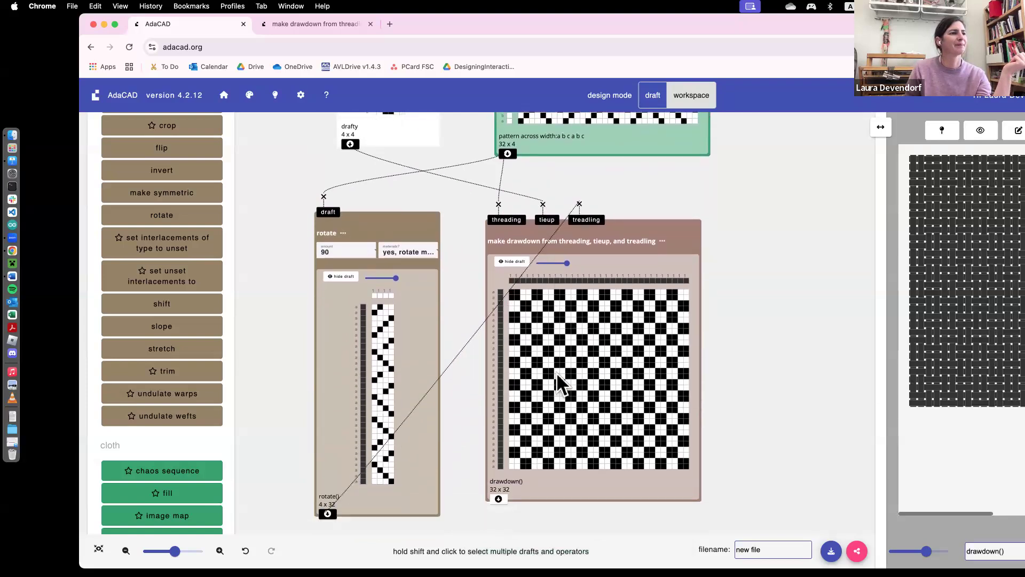
scroll(571, 341, up, 3)
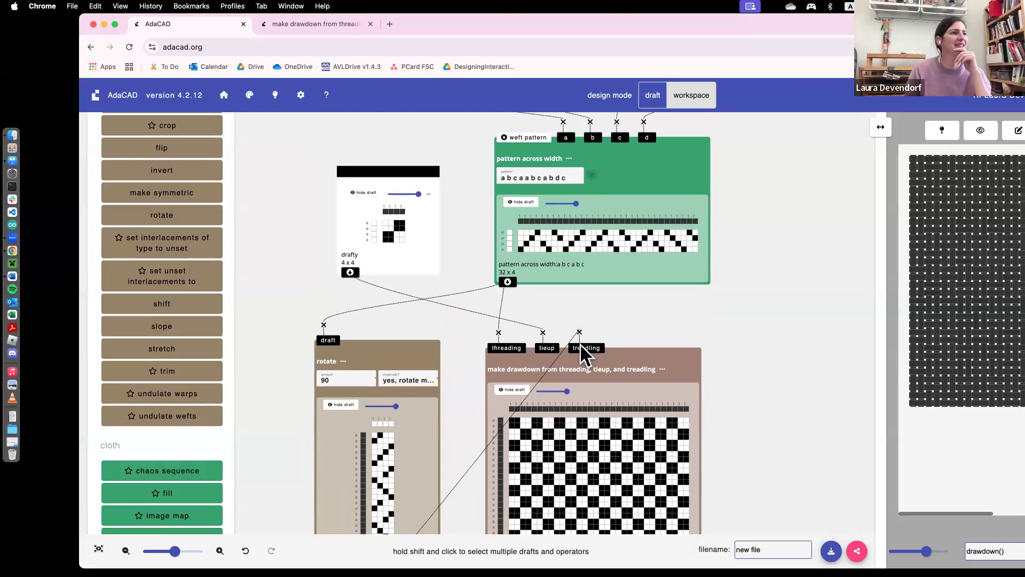
Compare the drawdown with the rotate amount at 270, and return the amount to 90
scroll(497, 306, down, 4)
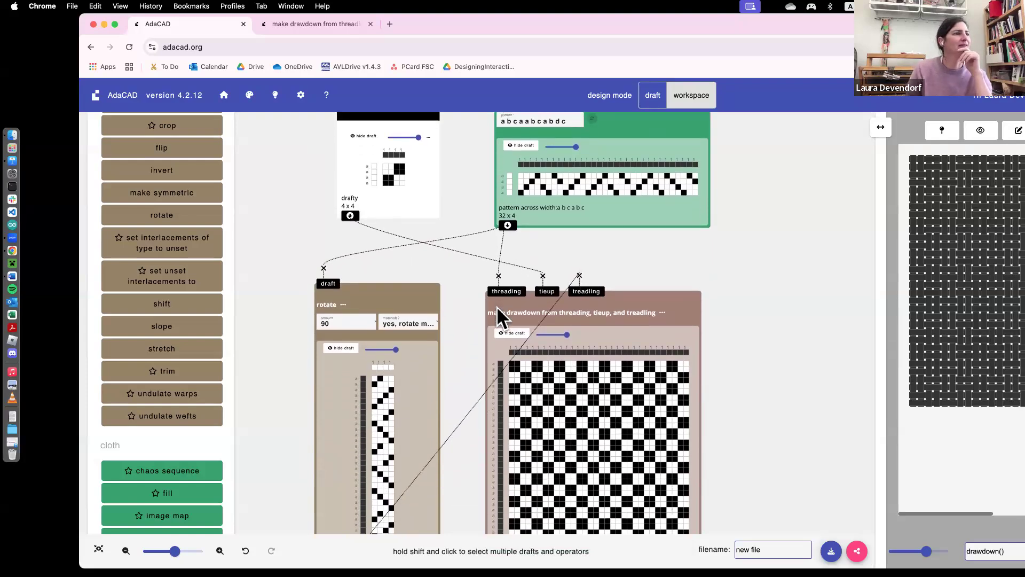
click(343, 280)
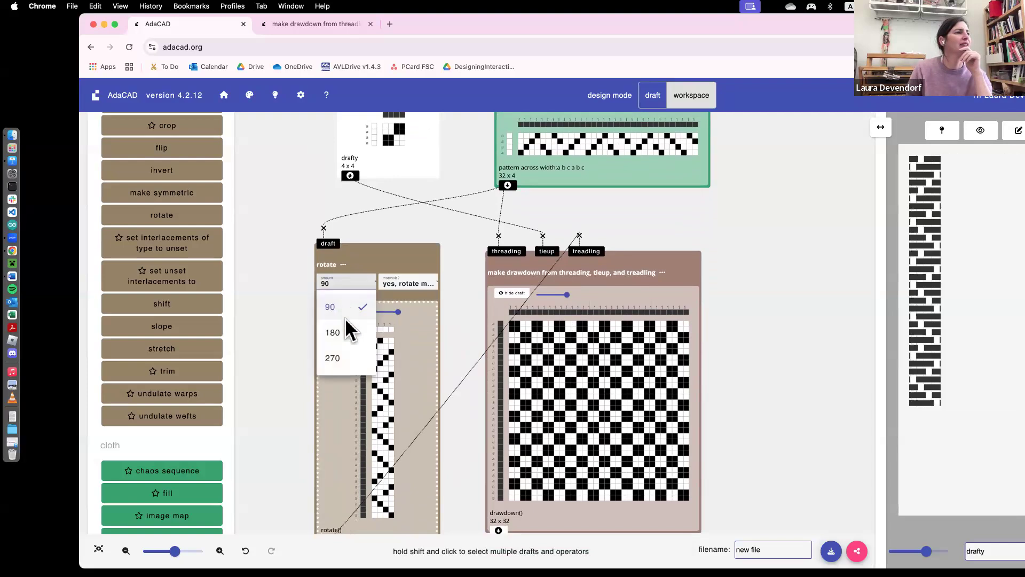
click(348, 355)
click(332, 281)
click(343, 302)
scroll(494, 265, up, 2)
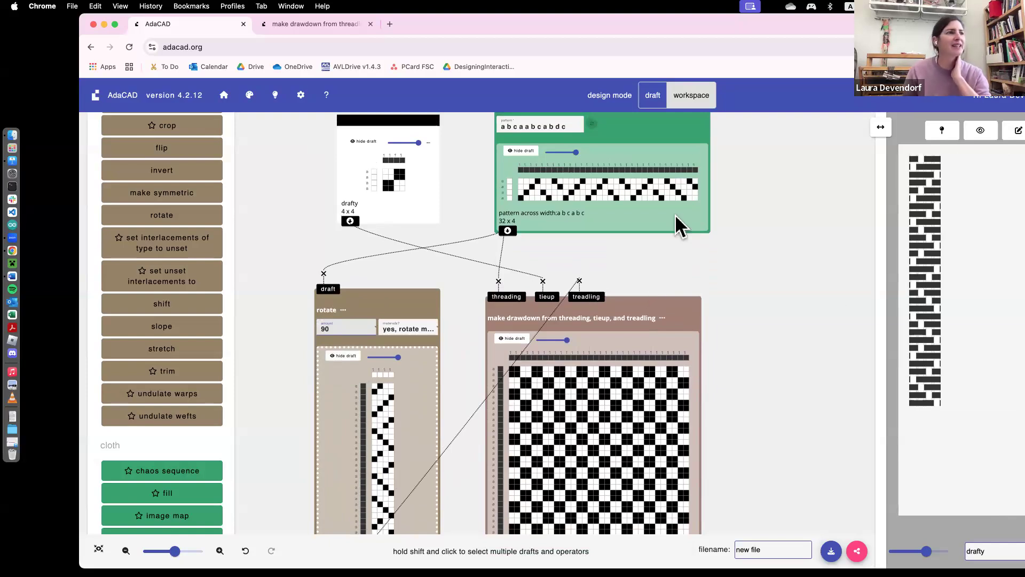
Set the rotate operation so that it does not rotate the materials
click(406, 332)
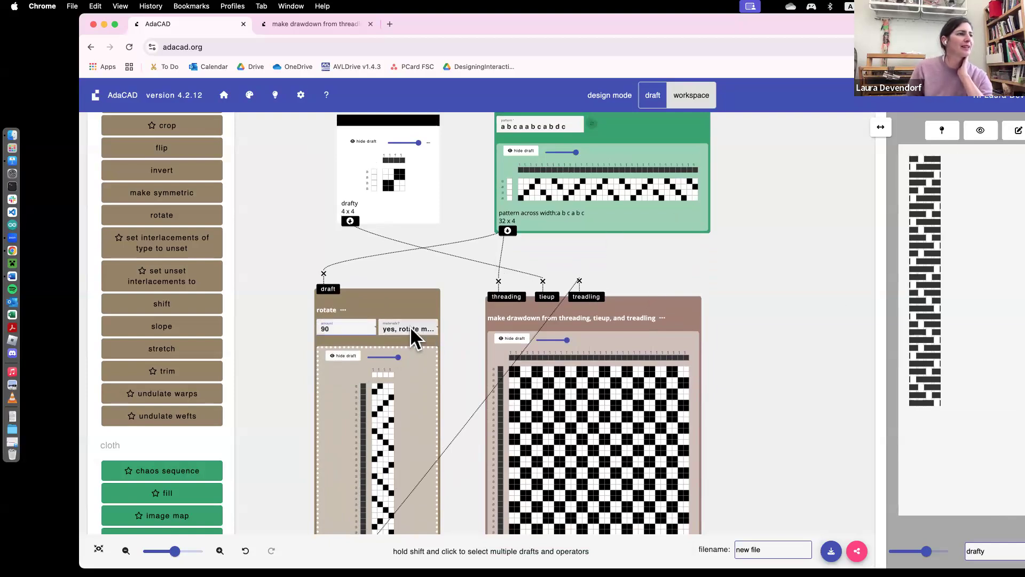
click(410, 382)
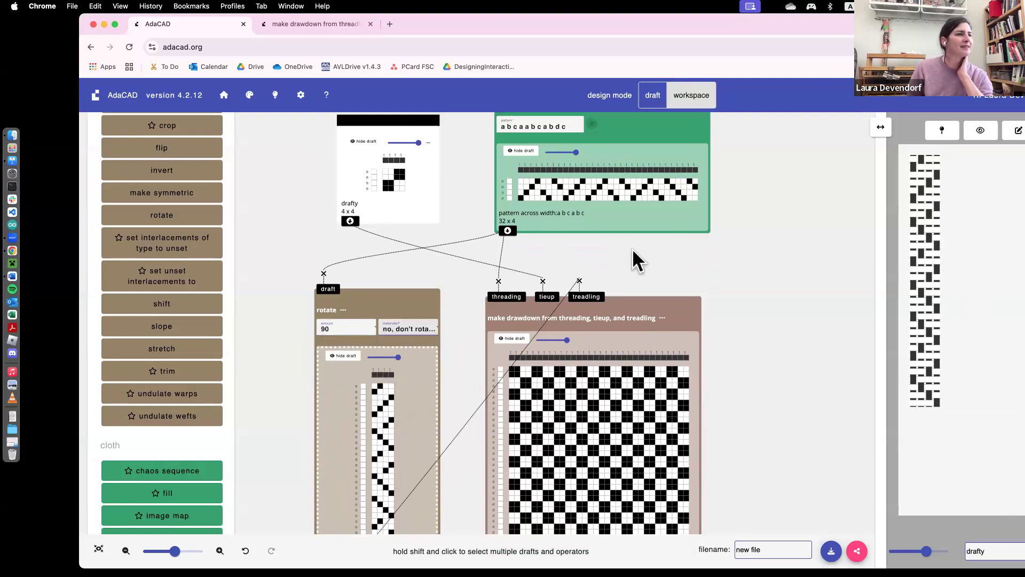
scroll(574, 259, up, 1)
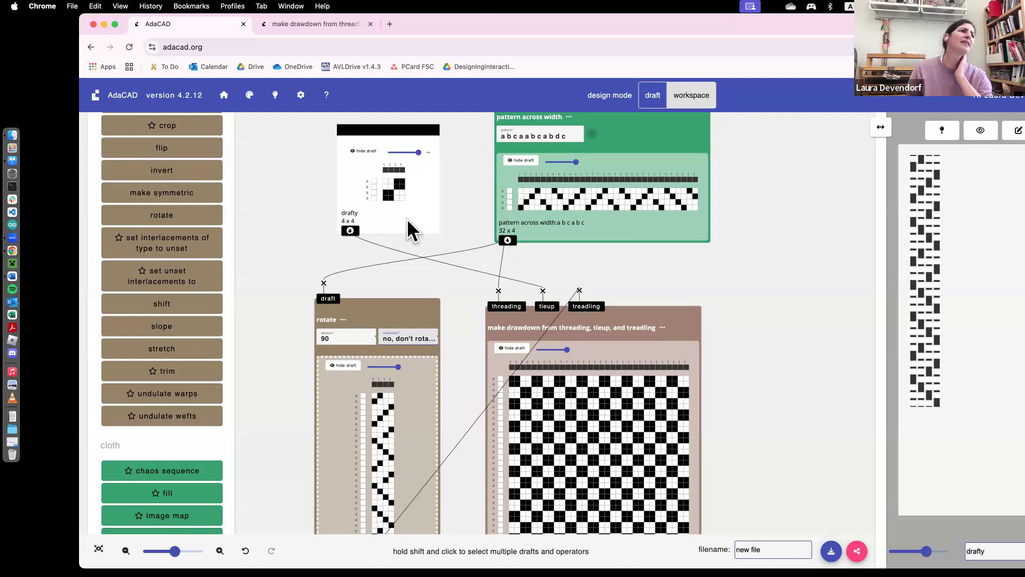
Fill the first cell of the top row in the 4 x 4 tieup draft and inspect the resulting drawdown
click(385, 181)
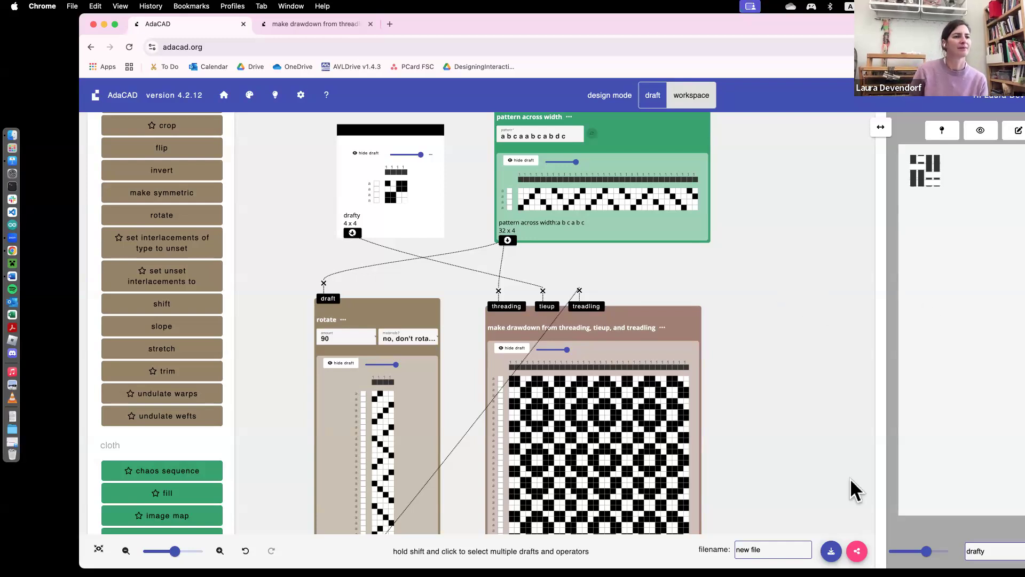
scroll(734, 402, down, 3)
scroll(734, 401, down, 4)
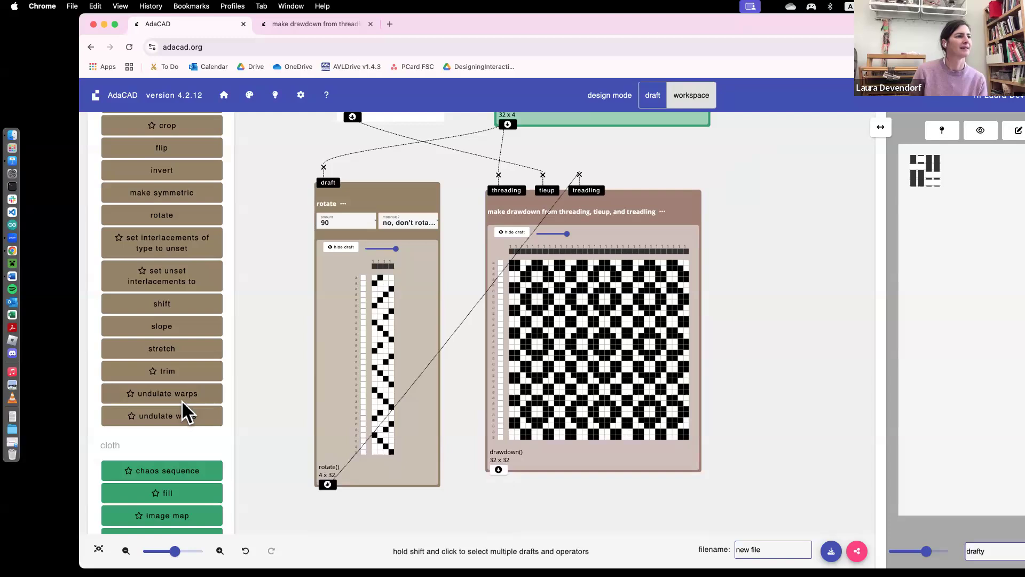
scroll(184, 402, down, 5)
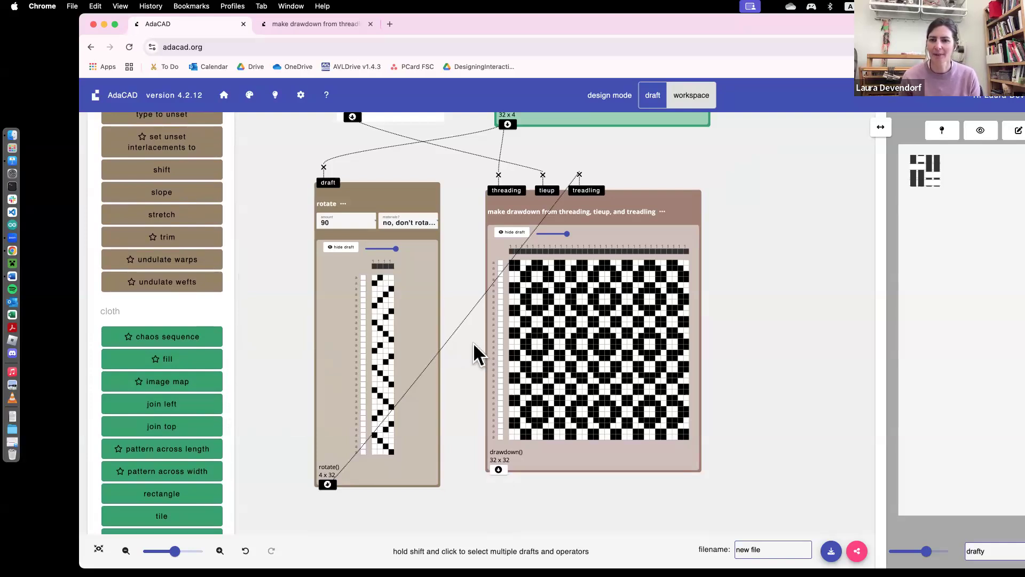
scroll(488, 307, up, 3)
scroll(489, 306, down, 1)
scroll(489, 306, down, 2)
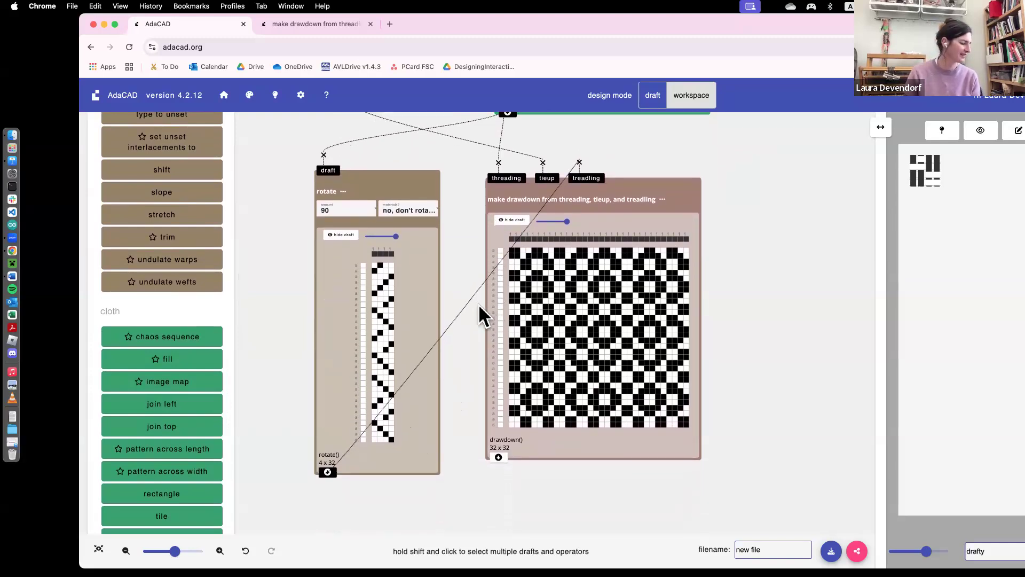
Review the chain of drafts and operations from the four pattern inputs down to the make drawdown operation
scroll(478, 294, up, 4)
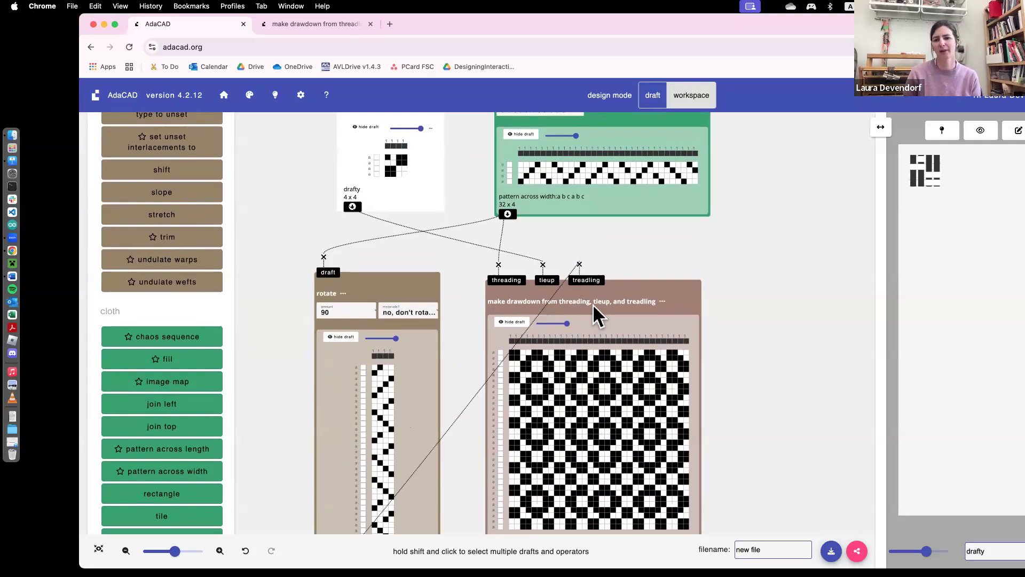
scroll(592, 303, up, 10)
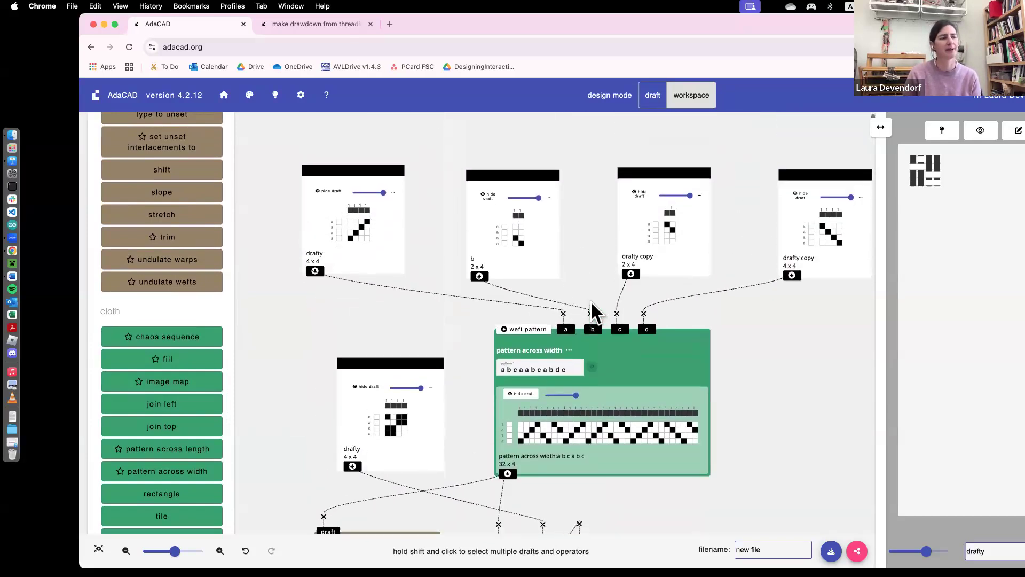
scroll(591, 303, down, 10)
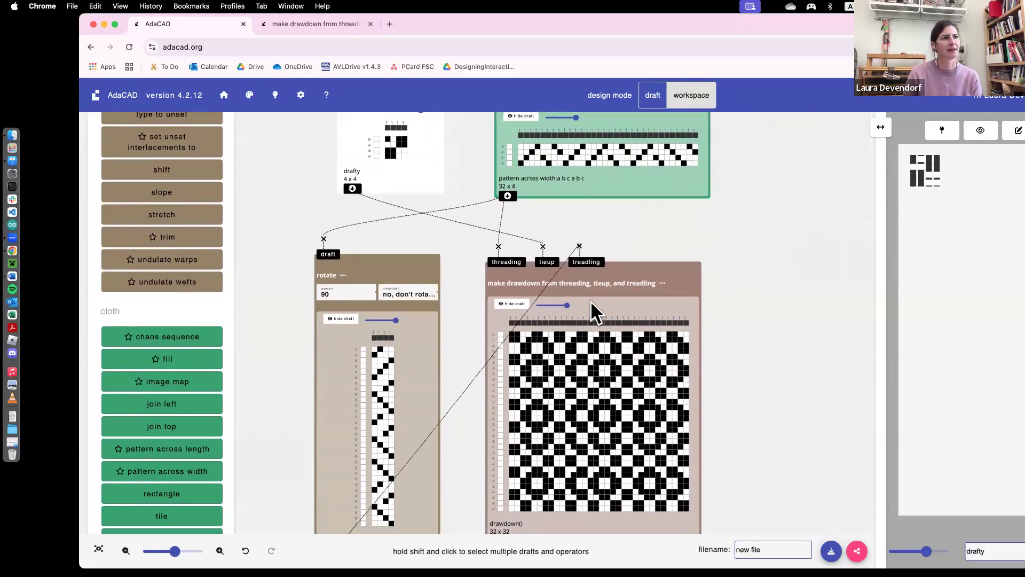
scroll(593, 310, up, 12)
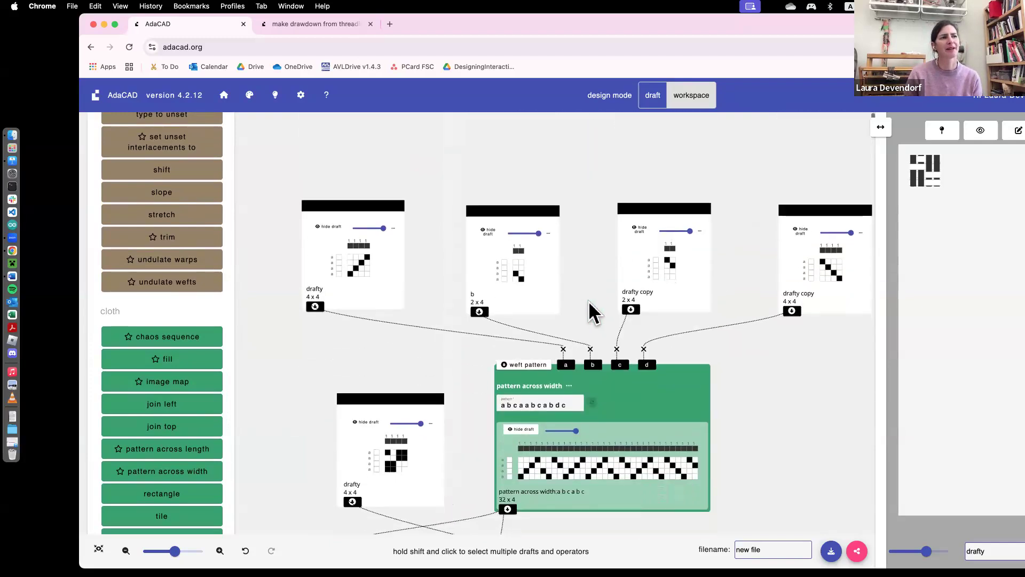
scroll(593, 310, down, 2)
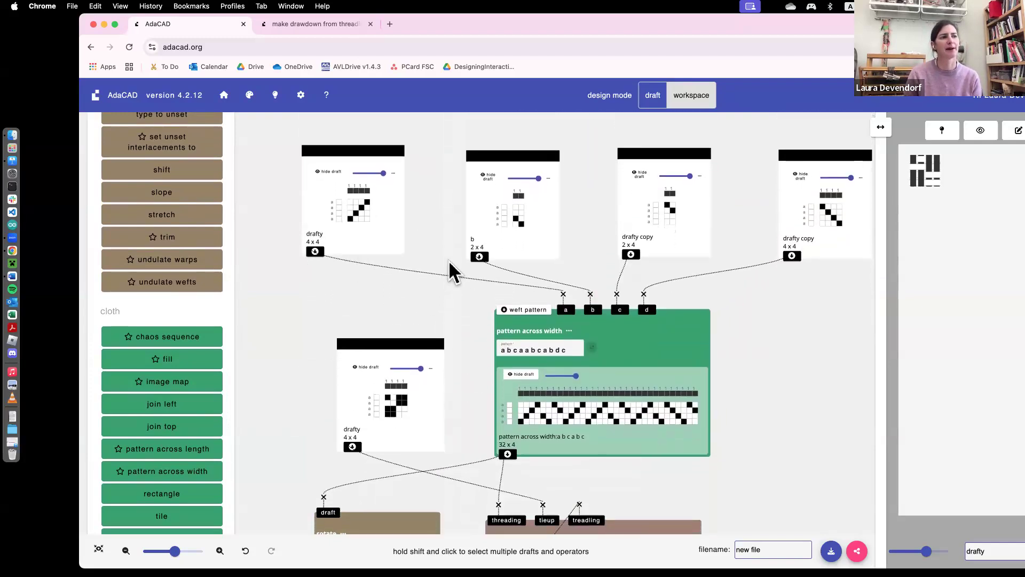
scroll(463, 275, down, 6)
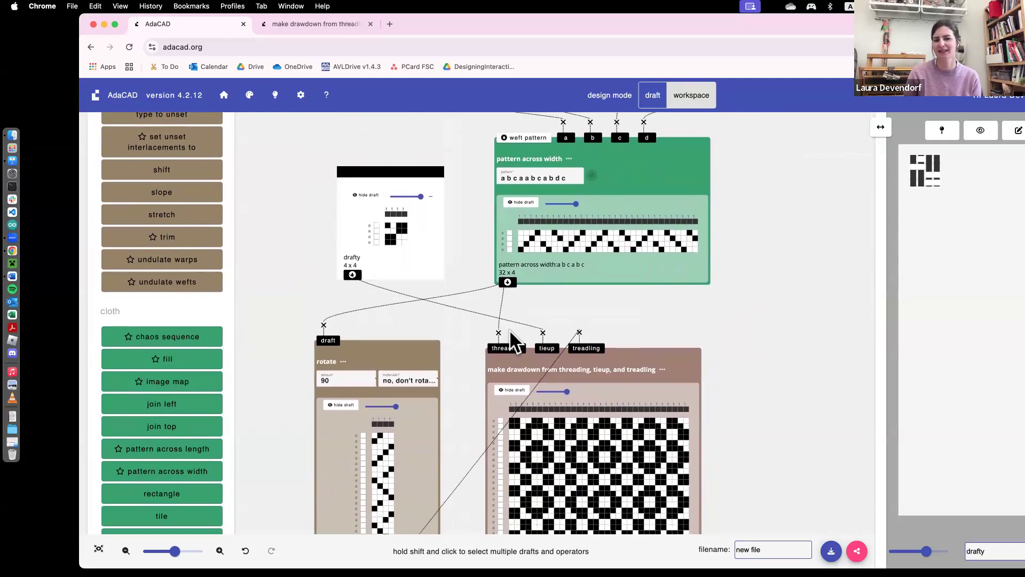
scroll(528, 296, up, 2)
scroll(527, 297, down, 3)
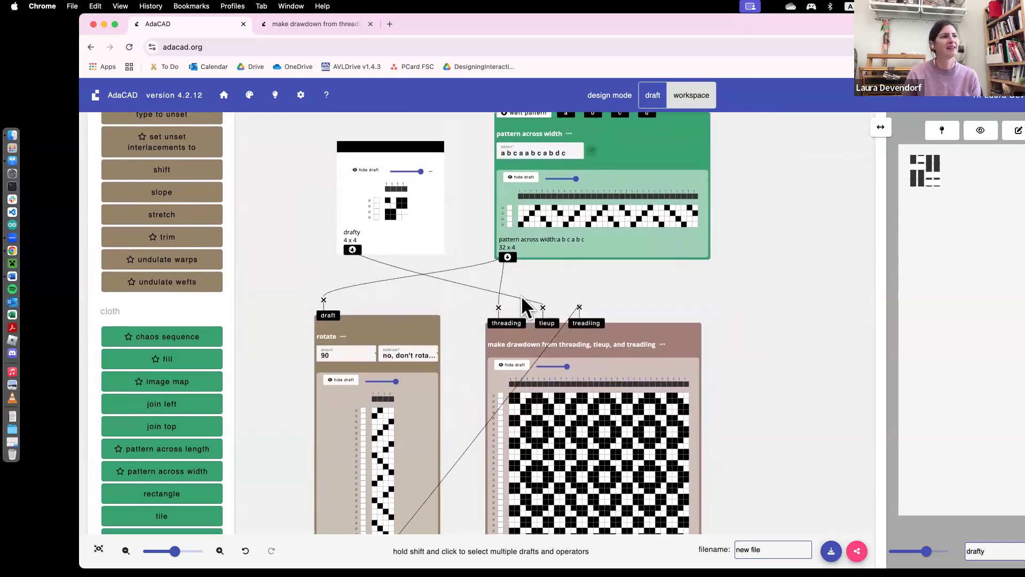
Toggle cells in the lower three rows of the 4 x 4 tieup draft to vary the drawdown
click(404, 215)
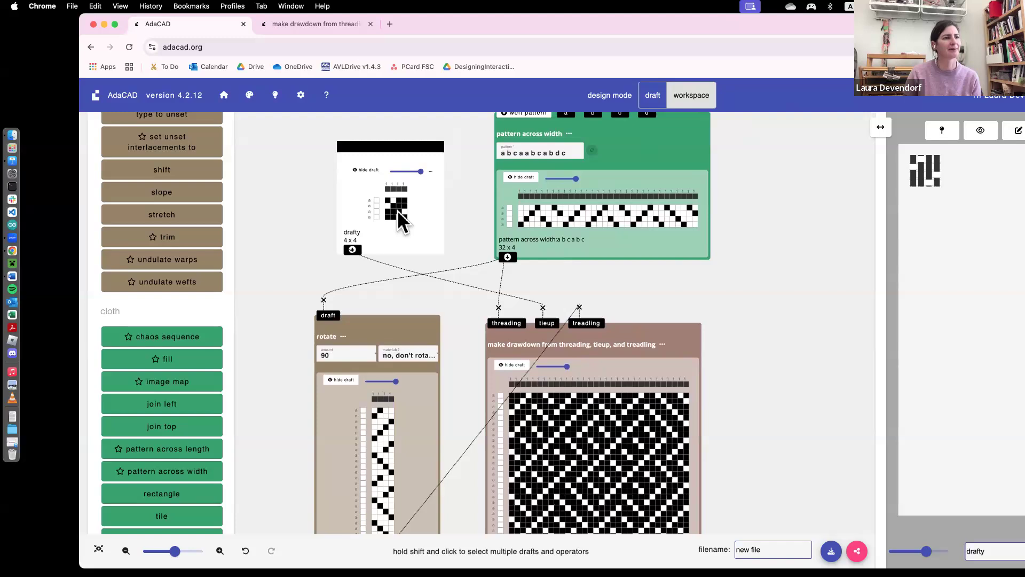
click(400, 216)
click(394, 209)
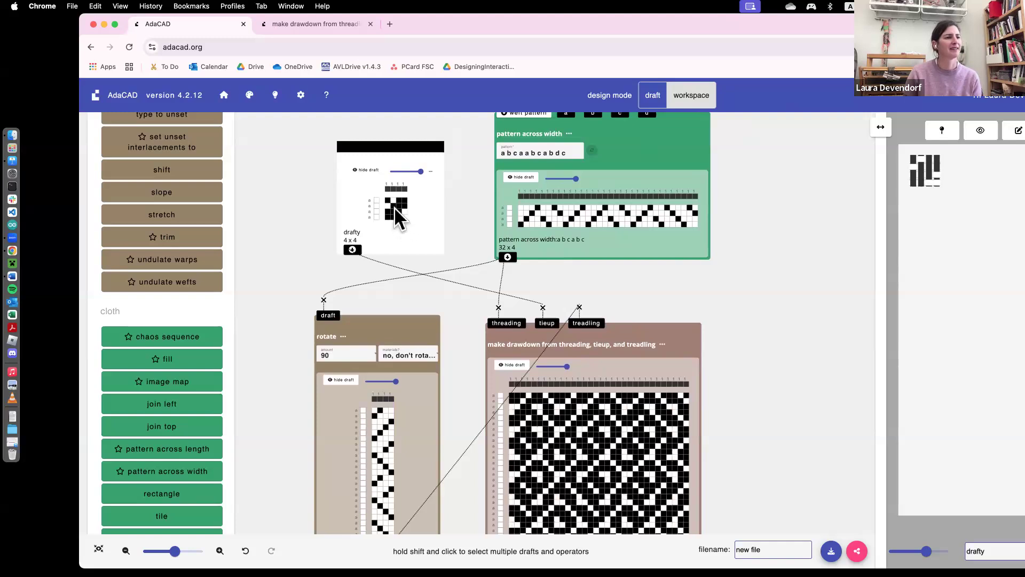
click(394, 210)
click(399, 210)
click(394, 210)
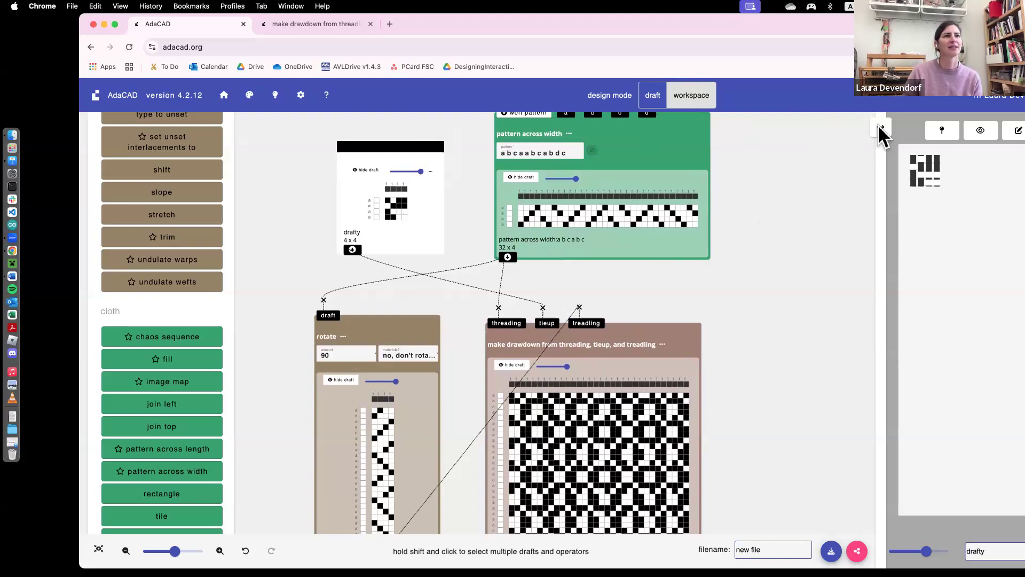
Widen the draft viewer and show the output of the make drawdown operation in it
drag(880, 128, 812, 134)
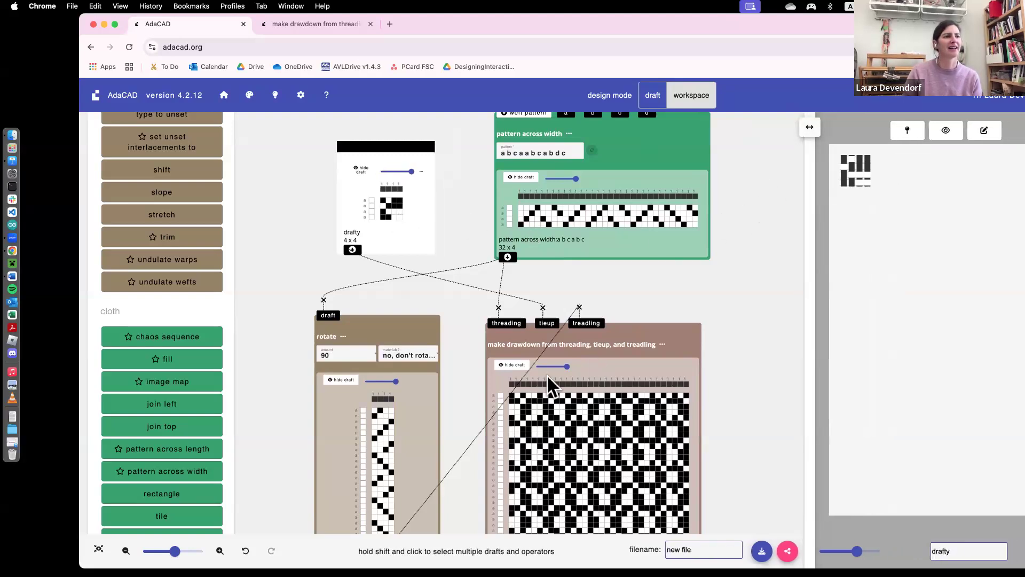
click(680, 341)
scroll(949, 332, right, 3)
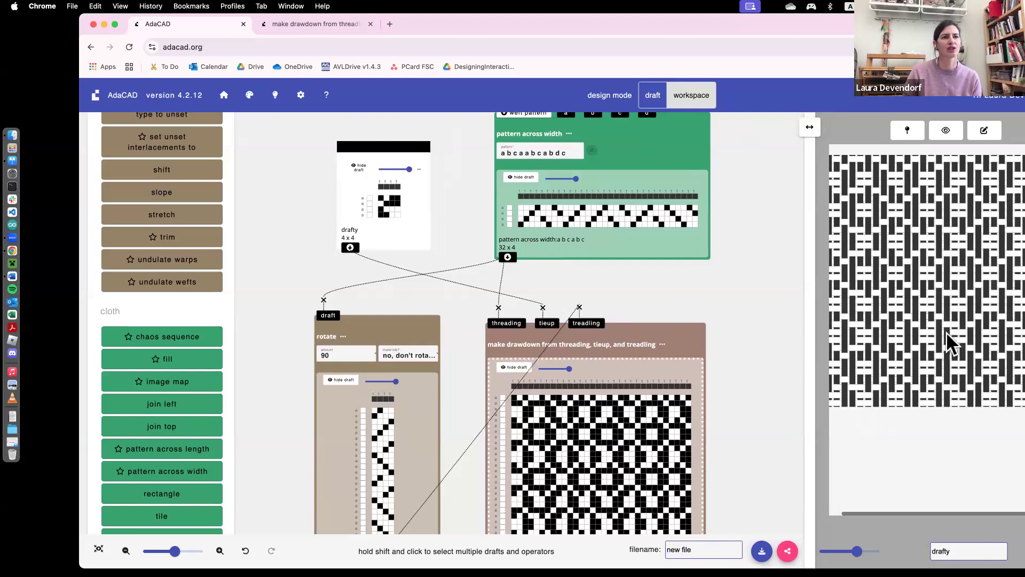
drag(807, 127, 756, 128)
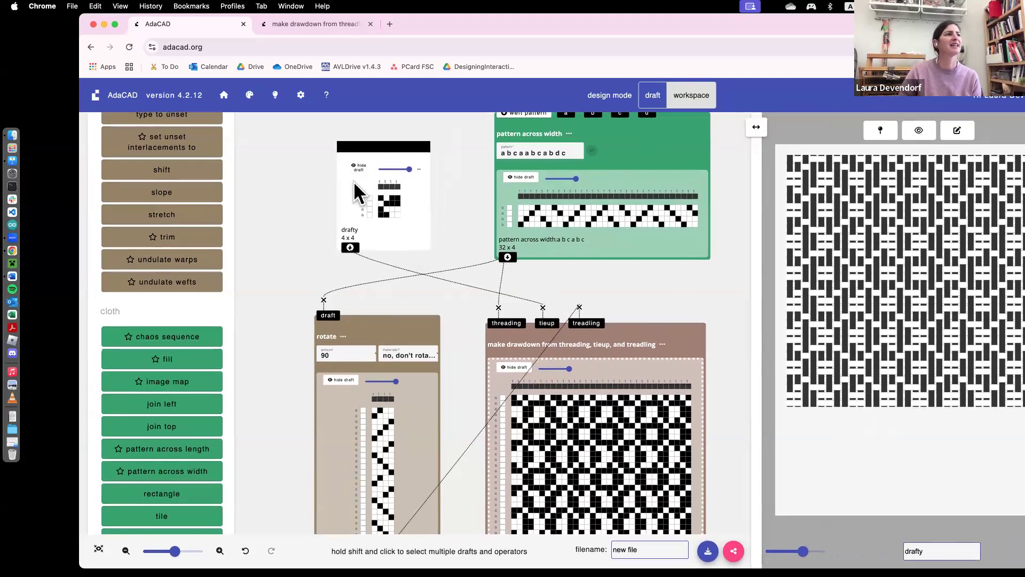
Preview the pattern across width and rotate drafts in the viewer, and pin the make drawdown output there
click(617, 162)
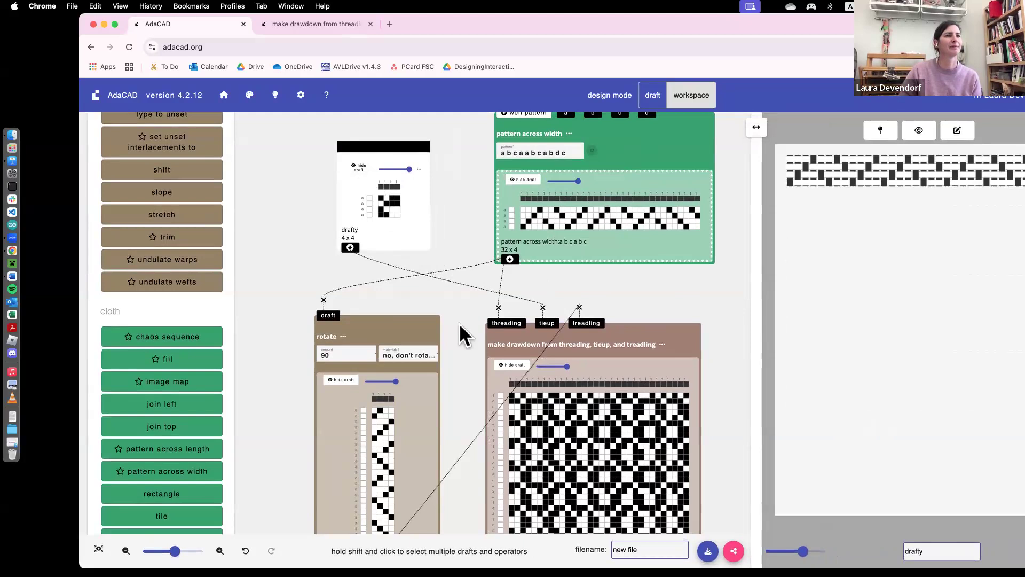
click(411, 332)
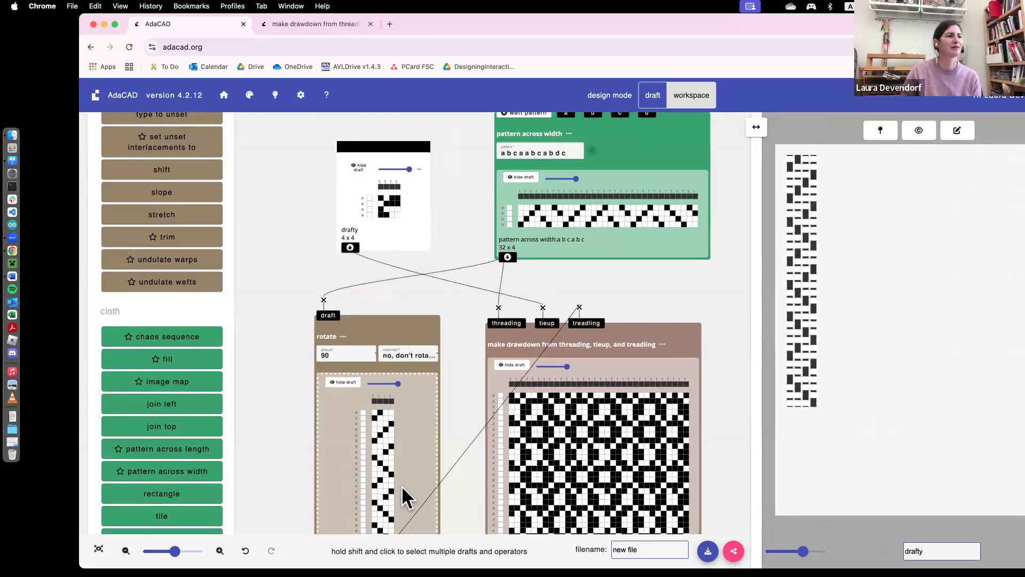
click(681, 342)
drag(657, 344, 658, 345)
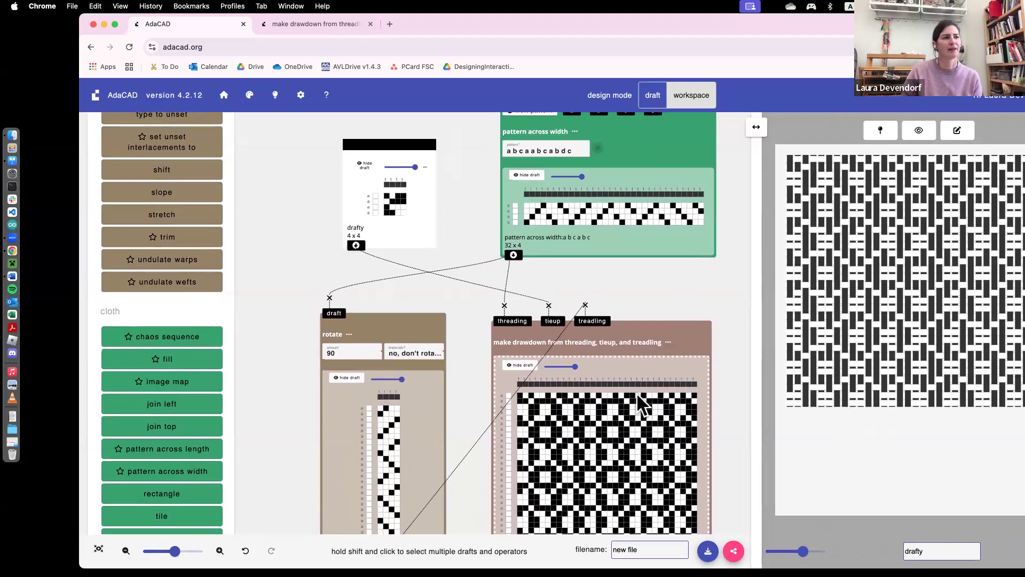
scroll(653, 396, left, 3)
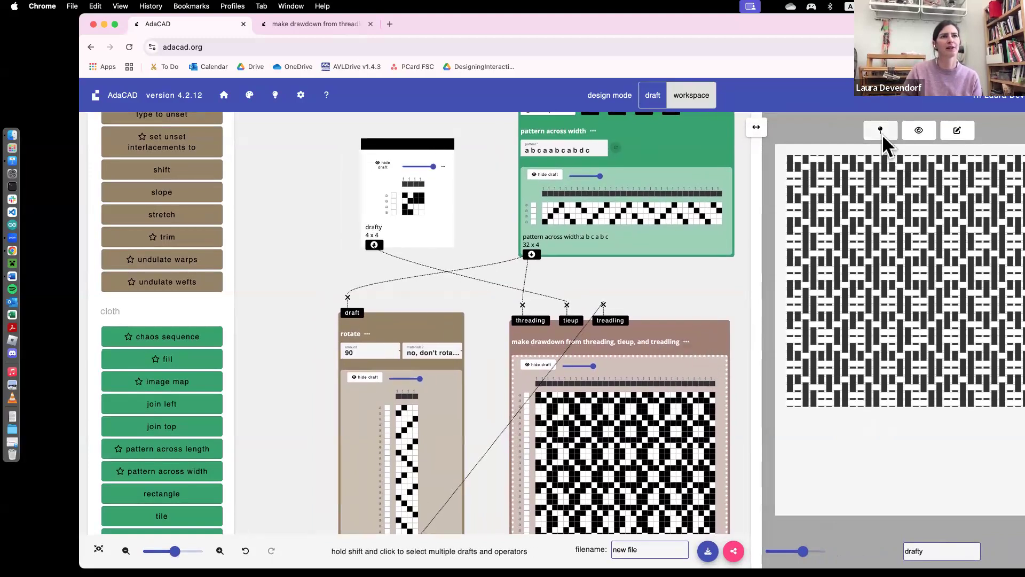
click(881, 133)
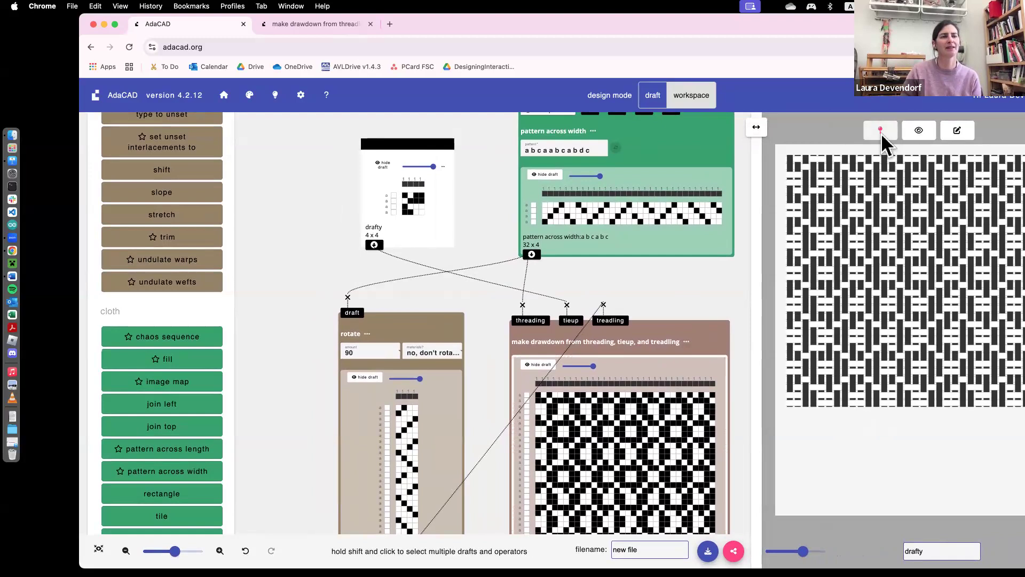
Toggle individual cells across the 4 x 4 tieup draft to try variations of the pinned drawdown
click(410, 211)
click(409, 206)
click(414, 200)
click(410, 199)
click(410, 200)
click(410, 196)
click(416, 200)
click(416, 201)
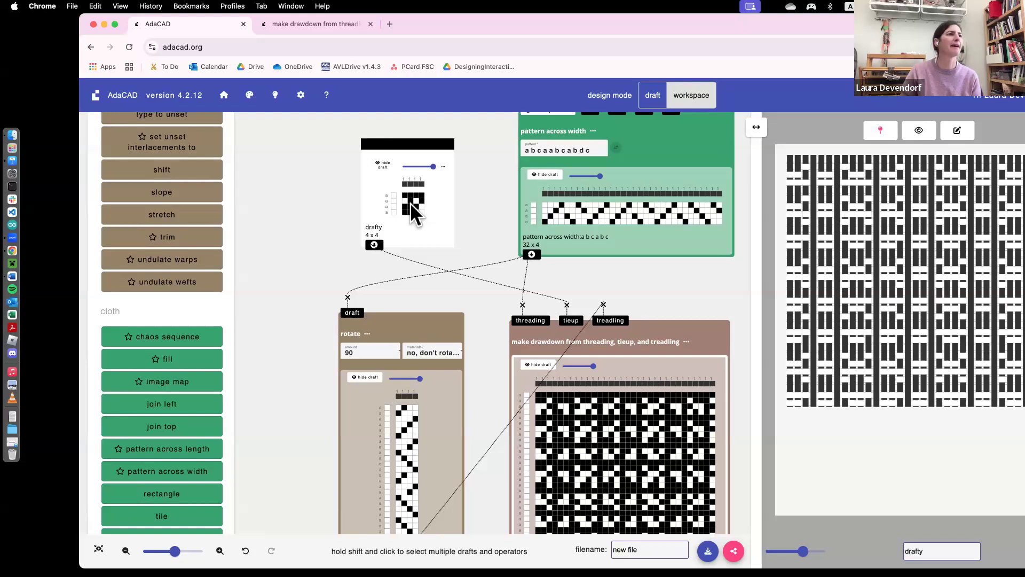
click(416, 206)
click(411, 206)
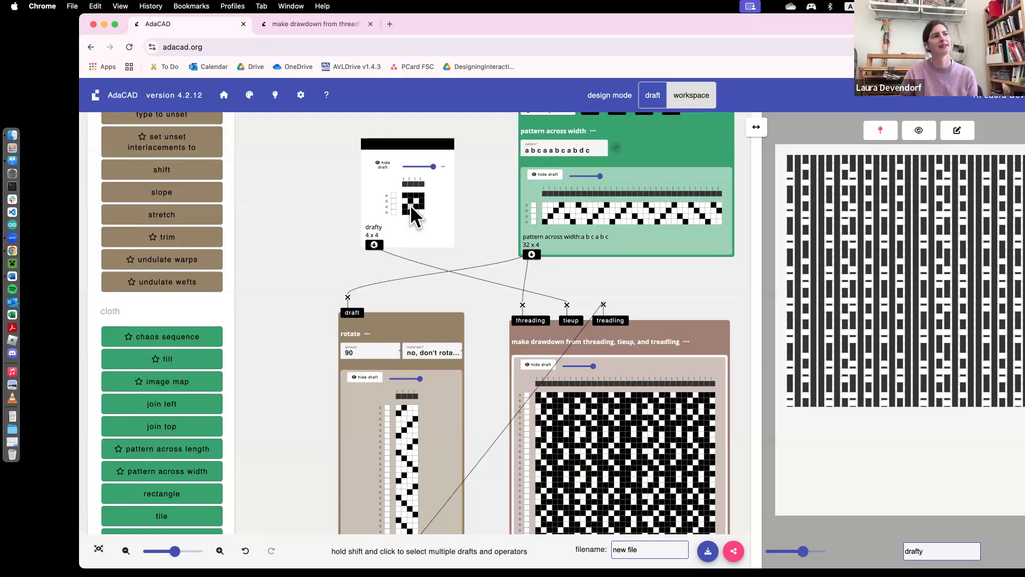
click(410, 200)
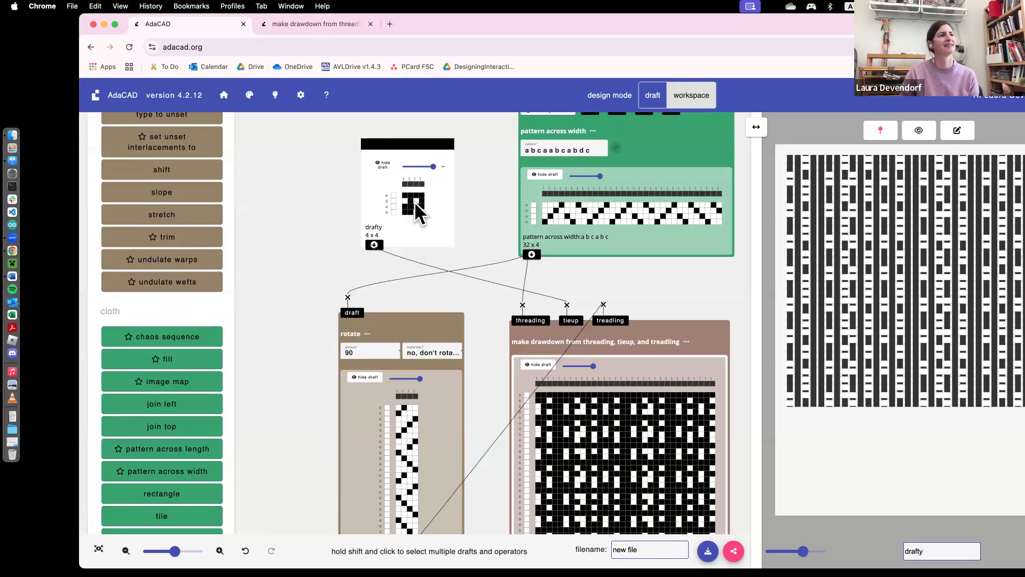
click(415, 206)
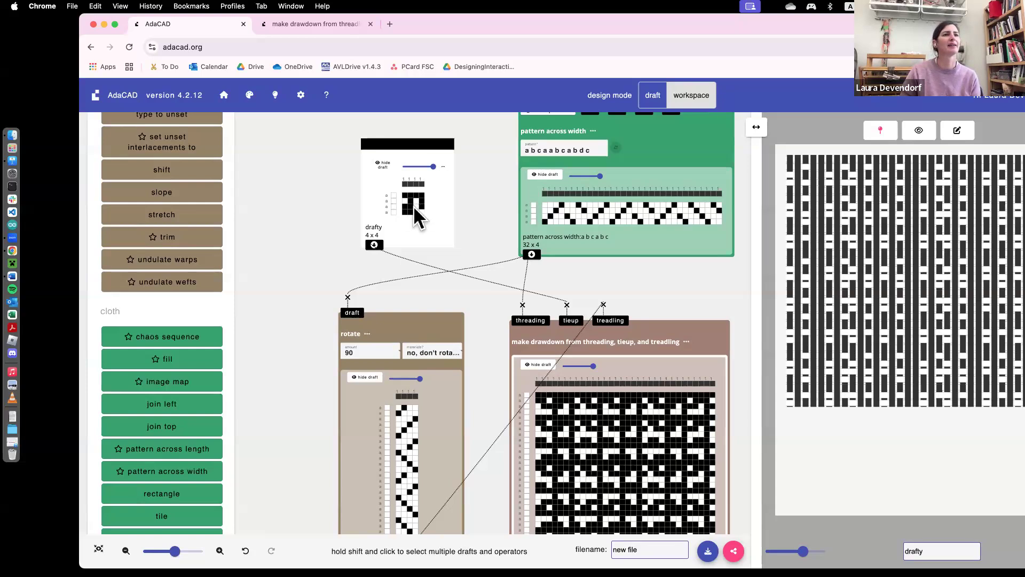
click(404, 212)
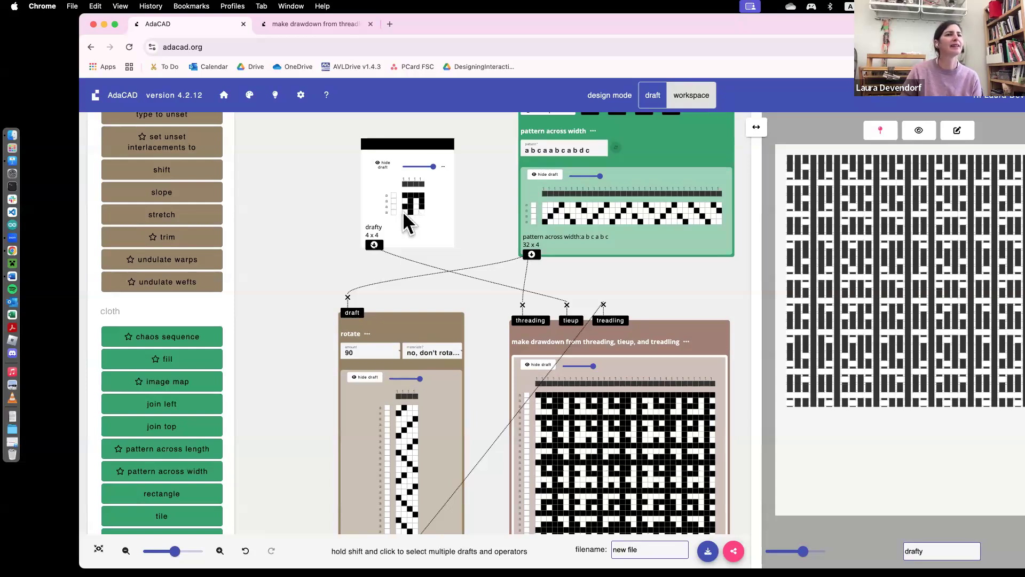
click(412, 199)
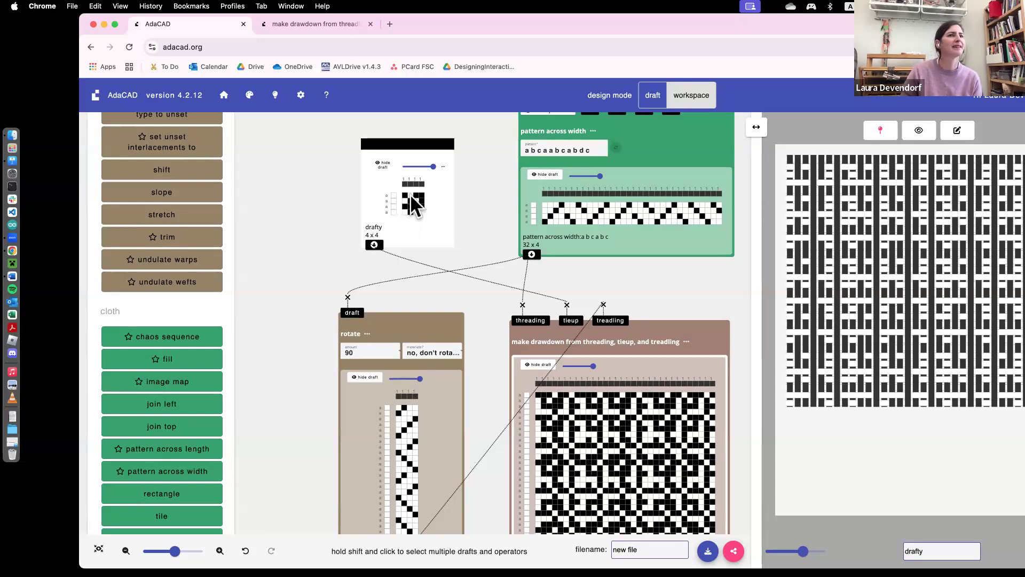
click(423, 202)
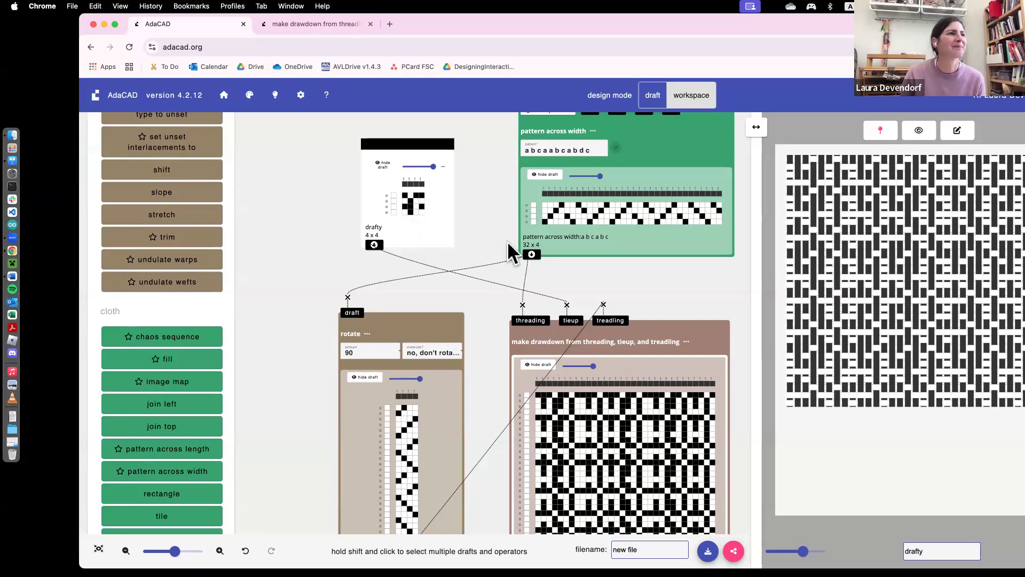
Extend the pattern across width sequence to begin a a a a b b c c d d a a b, and regenerate the threading draft
scroll(560, 237, up, 4)
click(558, 243)
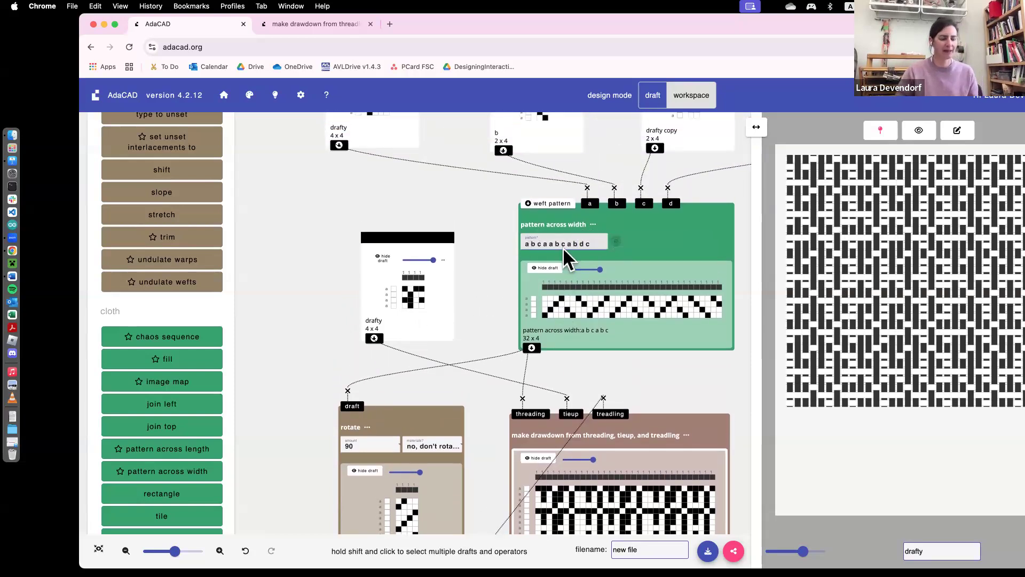
text(a a a)
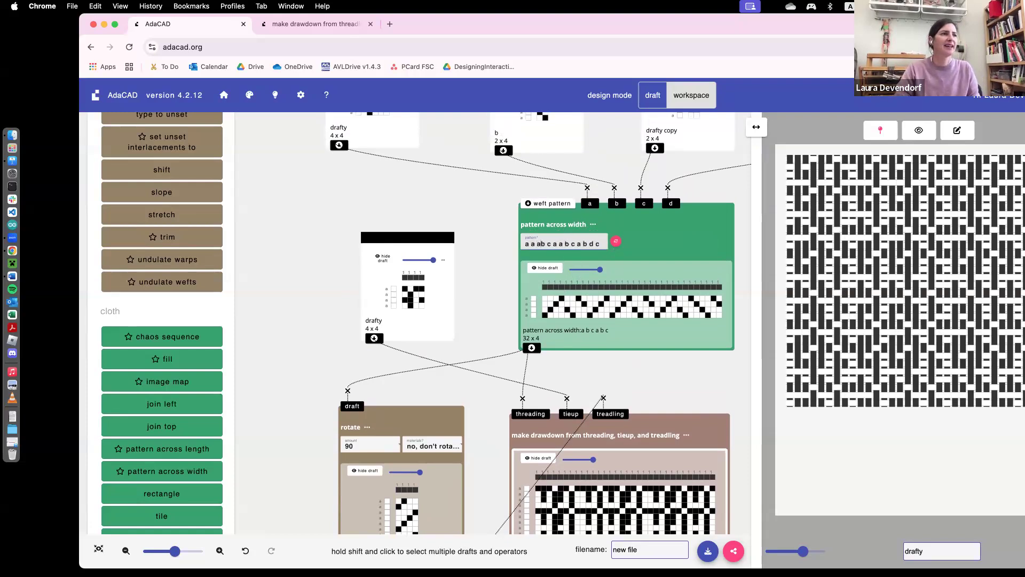
text( b b c c )
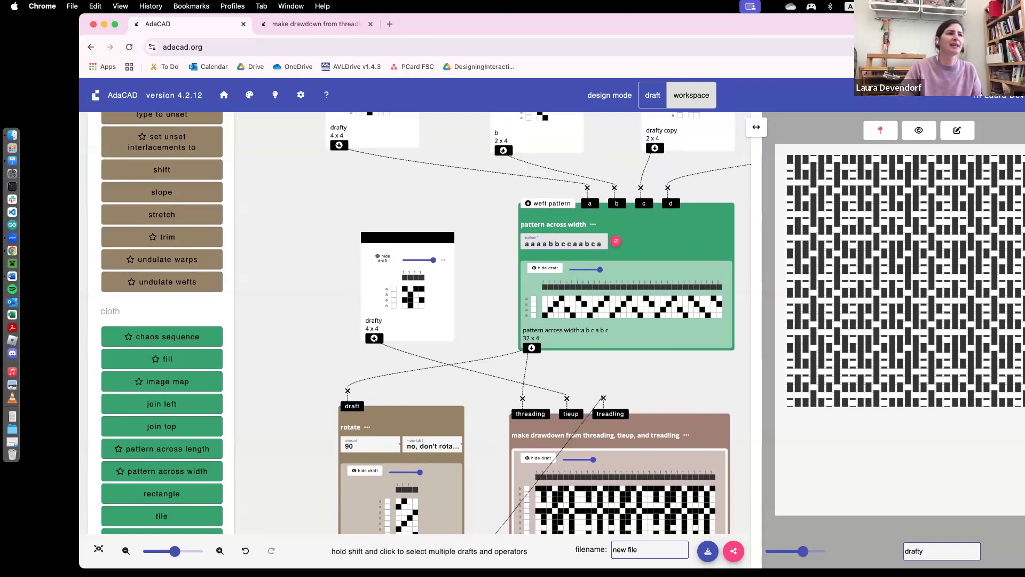
text(d d)
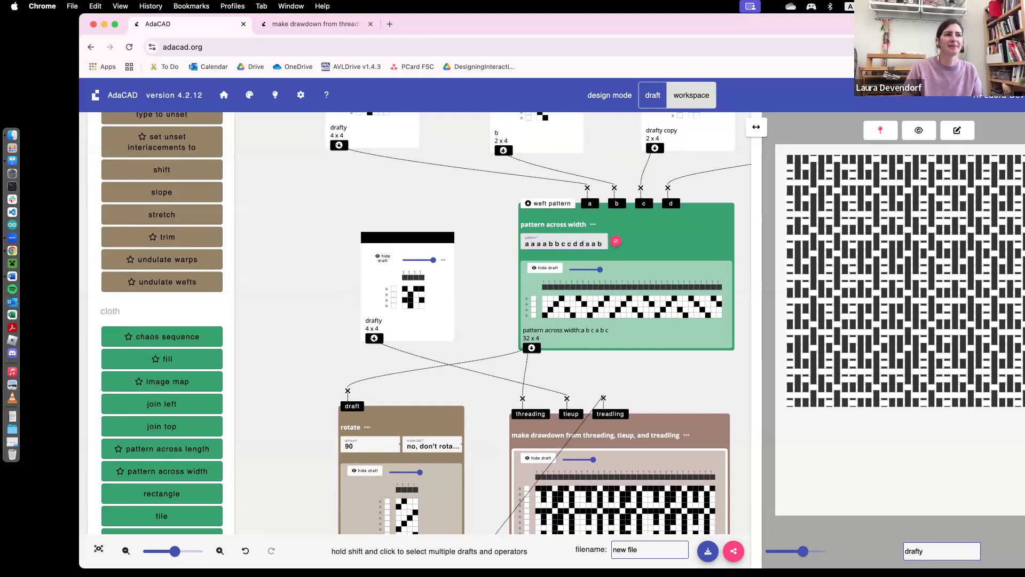
click(615, 241)
scroll(604, 286, right, 2)
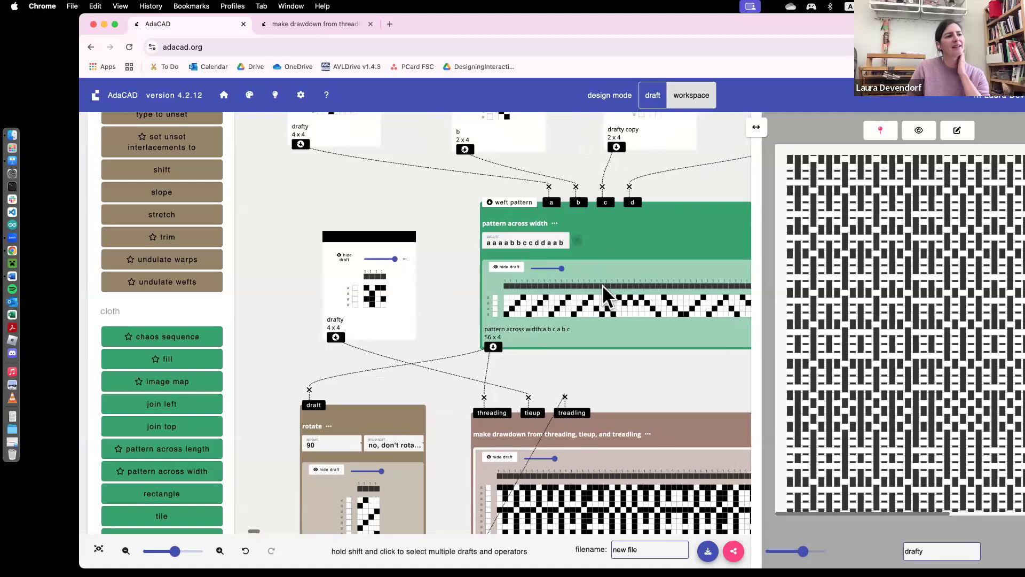
scroll(603, 286, down, 3)
scroll(604, 285, up, 3)
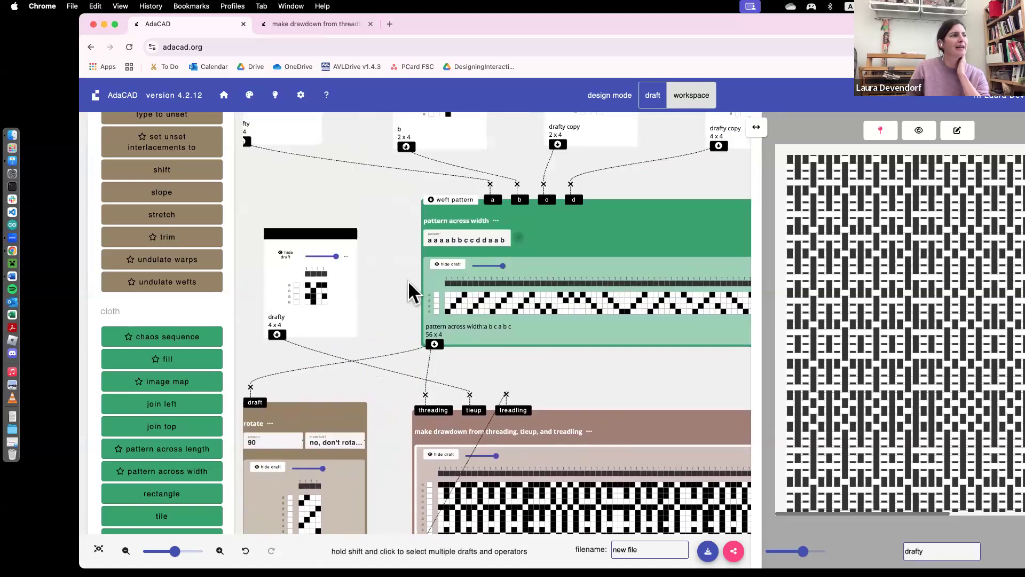
Toggle cells in the 4 x 4 tieup draft to leave only the diagonal from upper left to lower right filled
click(314, 298)
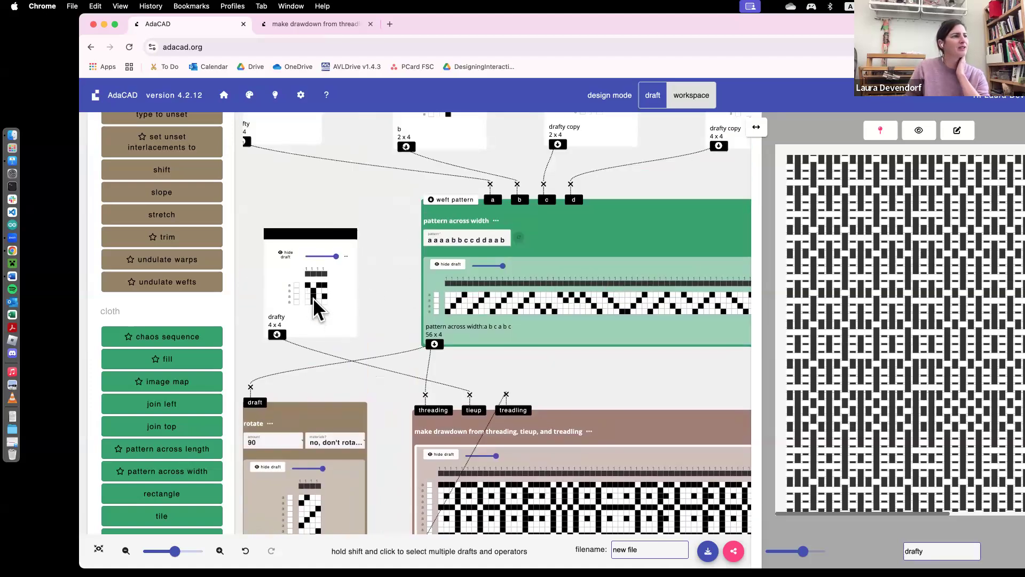
click(317, 299)
click(322, 299)
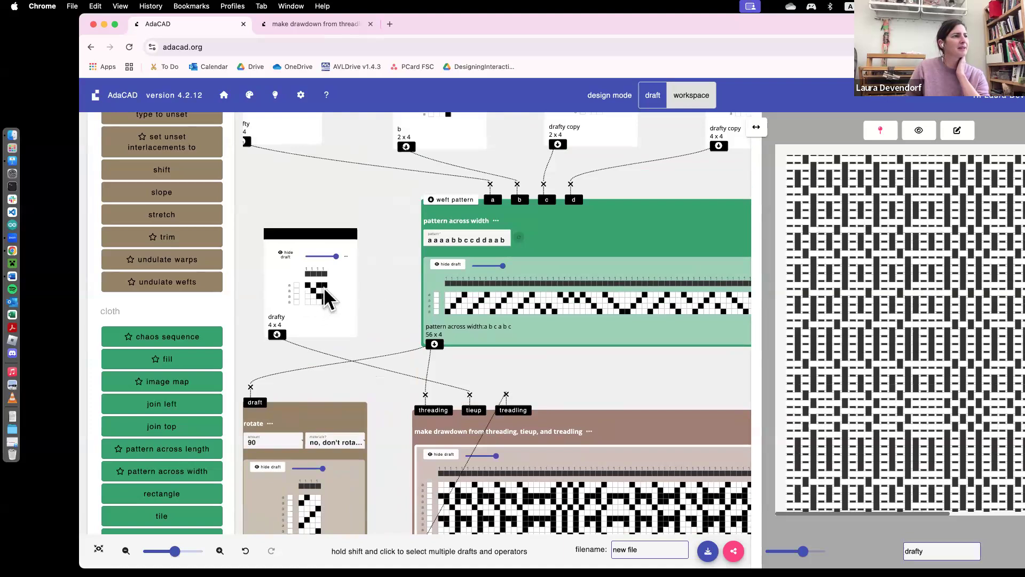
click(324, 286)
click(318, 285)
Examine the whole drawdown together with the rotated treadling, the threading pattern and the source drafts that feed it
scroll(567, 308, down, 2)
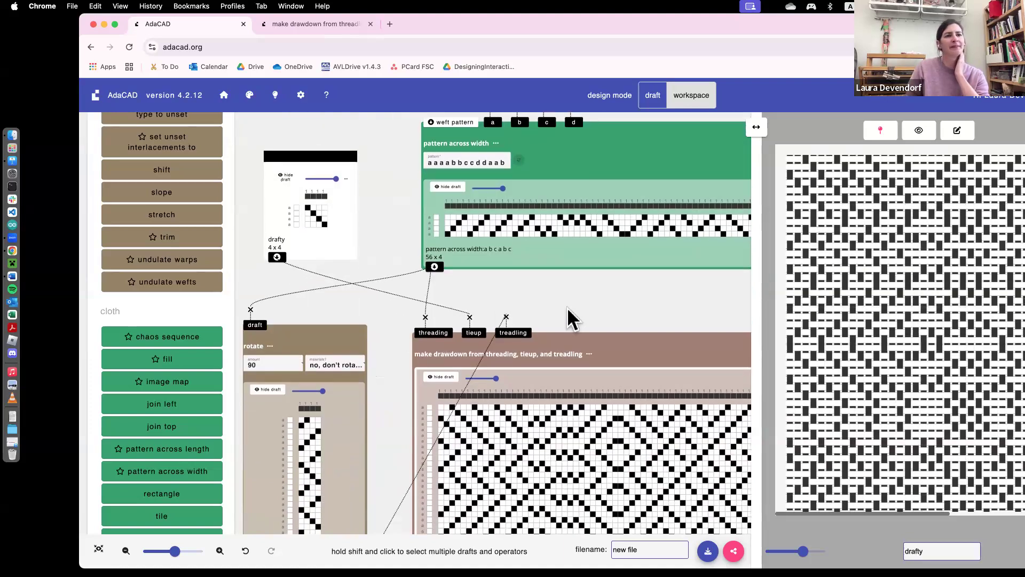
scroll(566, 308, down, 7)
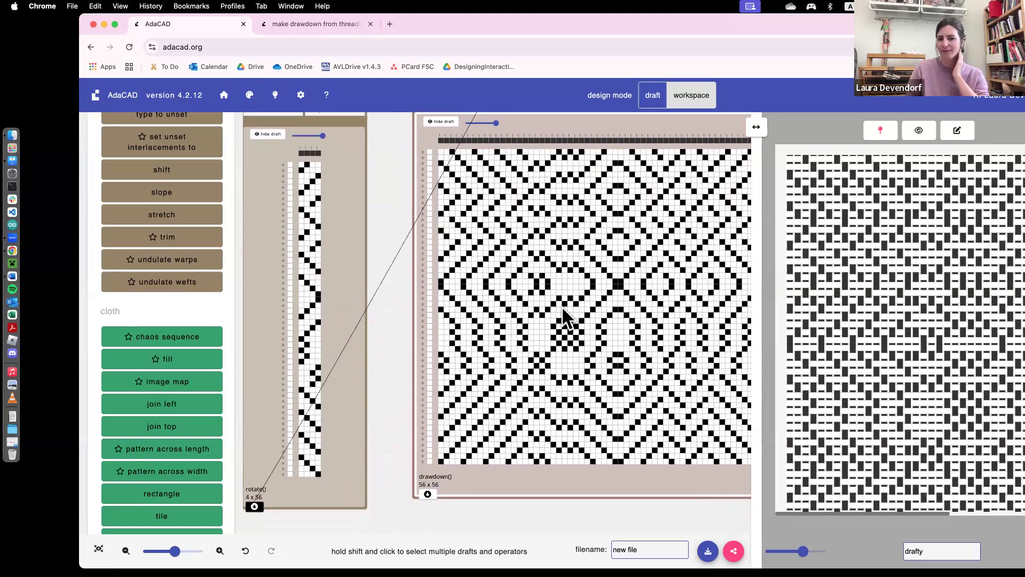
scroll(558, 306, right, 5)
scroll(558, 306, left, 8)
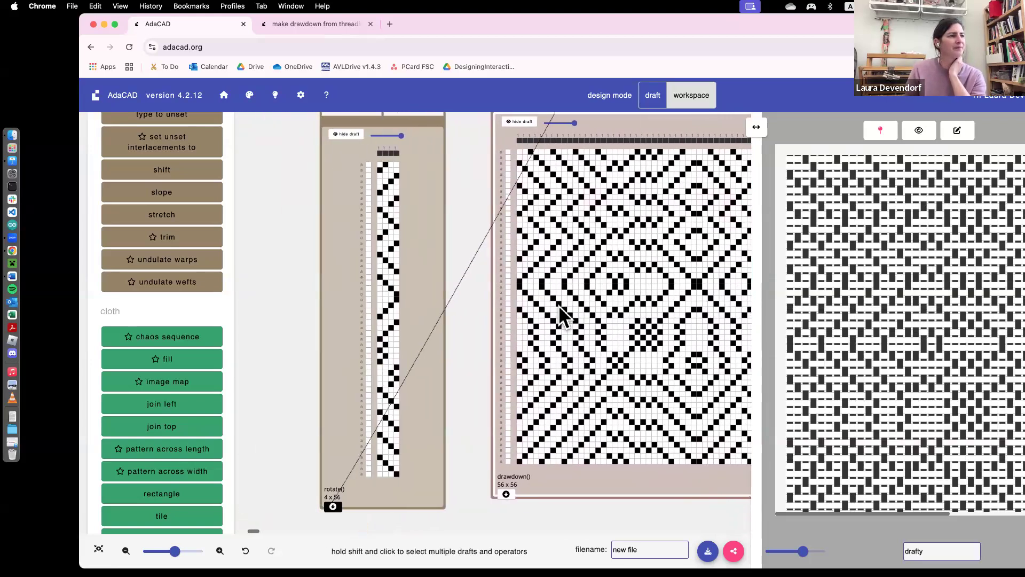
scroll(559, 305, up, 11)
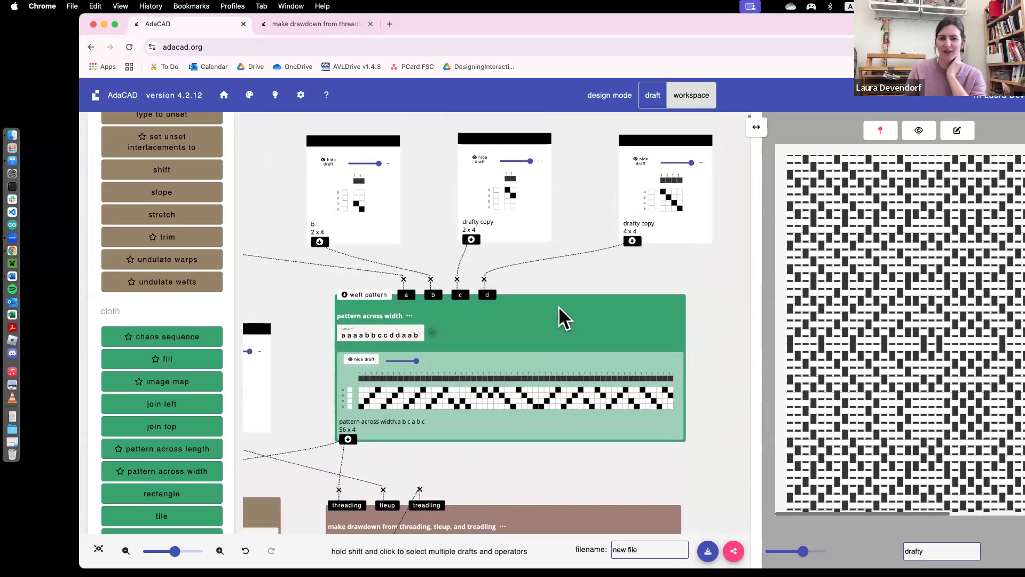
scroll(558, 306, up, 3)
scroll(517, 325, down, 1)
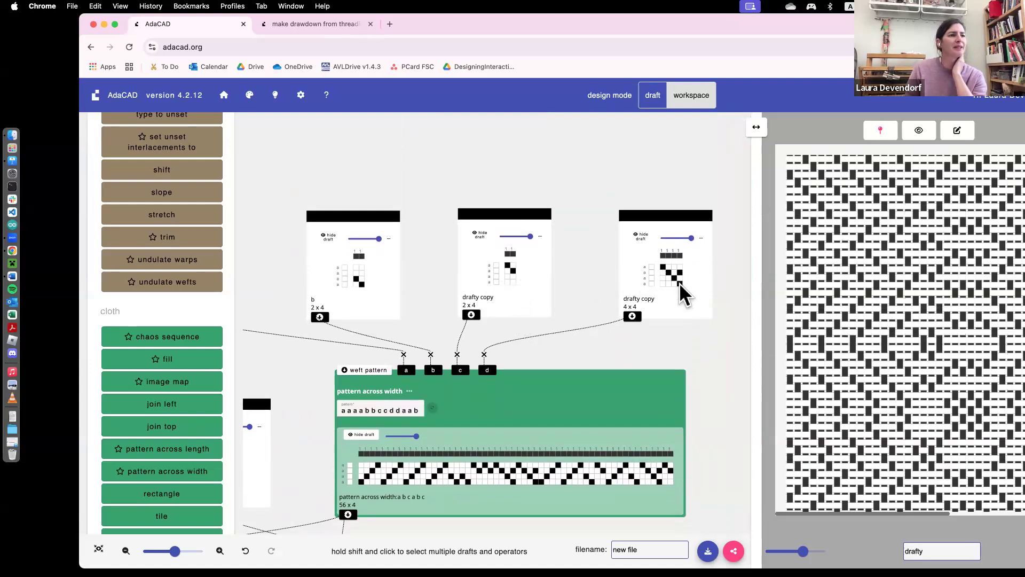
scroll(586, 346, down, 5)
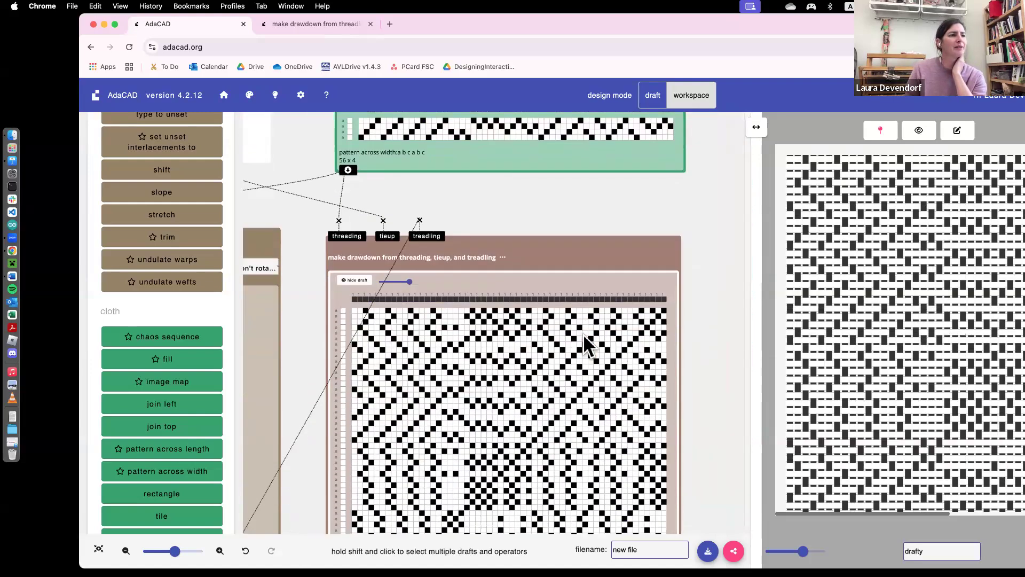
scroll(593, 339, up, 5)
scroll(598, 336, up, 2)
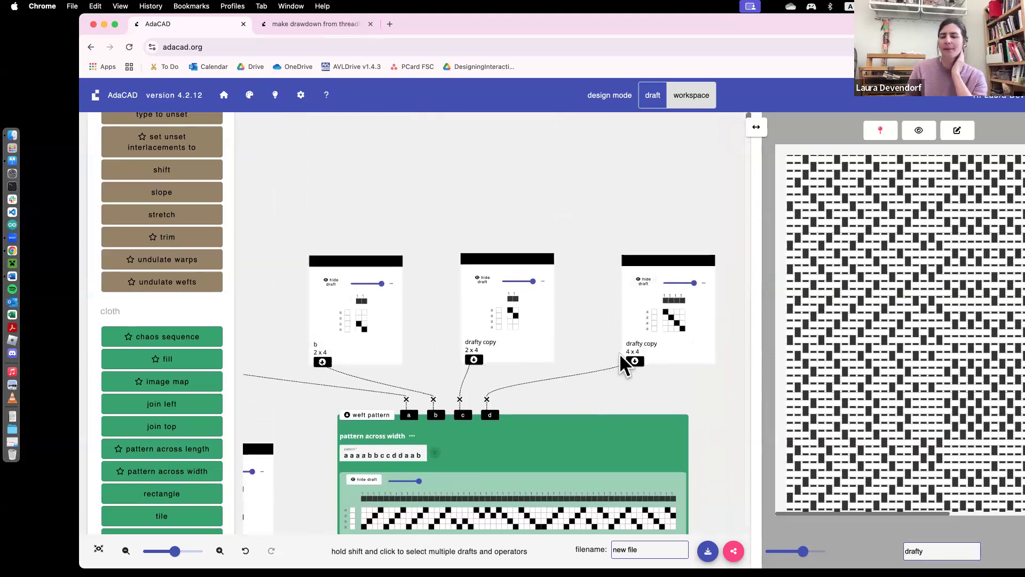
scroll(620, 353, down, 10)
scroll(619, 354, down, 10)
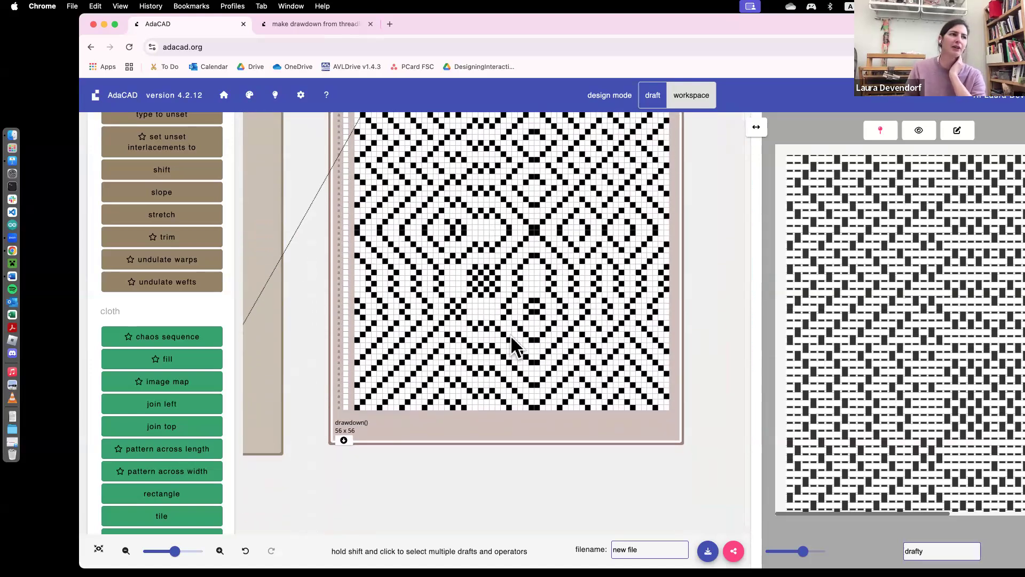
scroll(510, 312, left, 8)
scroll(510, 312, down, 5)
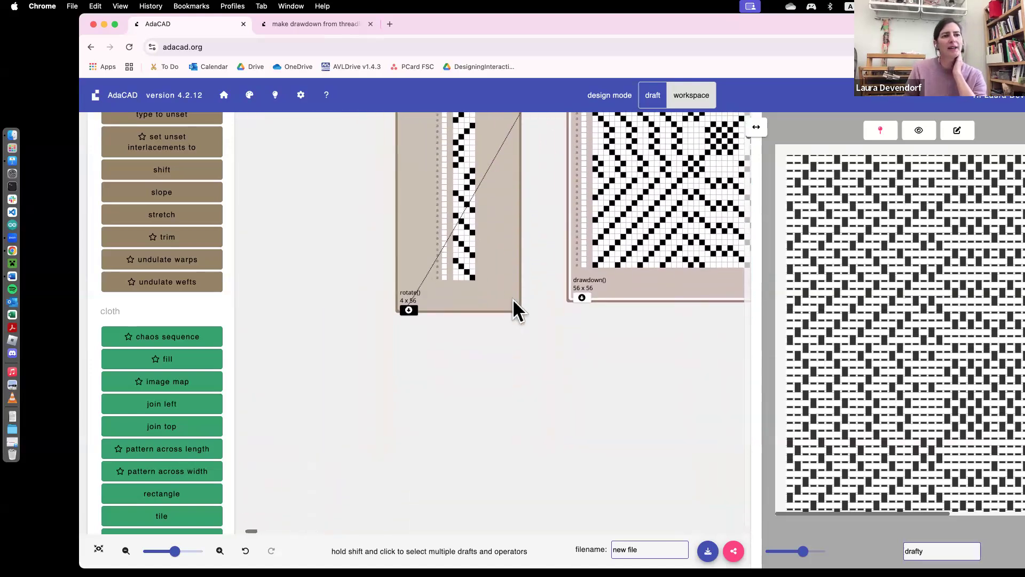
scroll(512, 311, right, 8)
scroll(515, 301, up, 1)
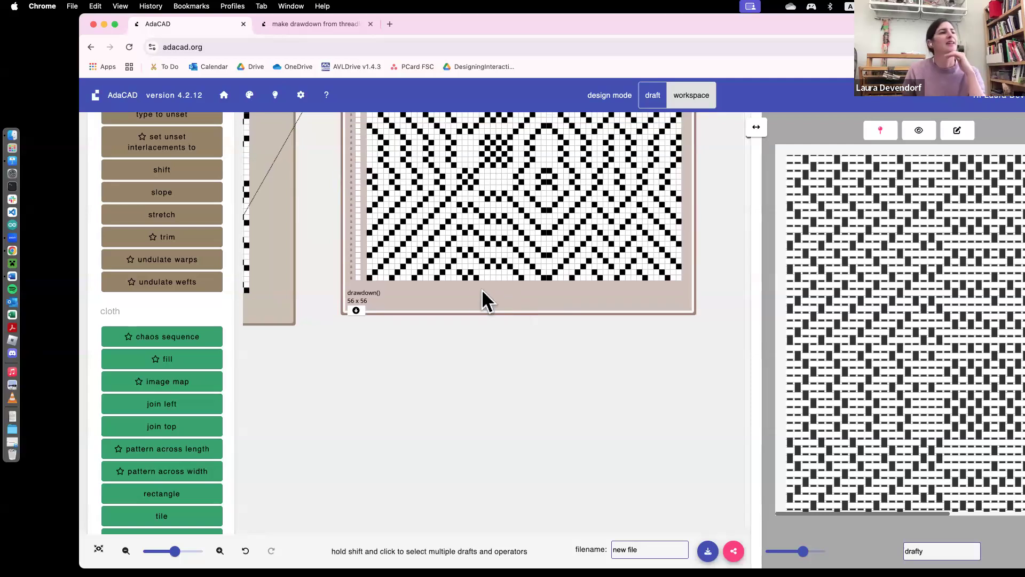
scroll(505, 282, up, 5)
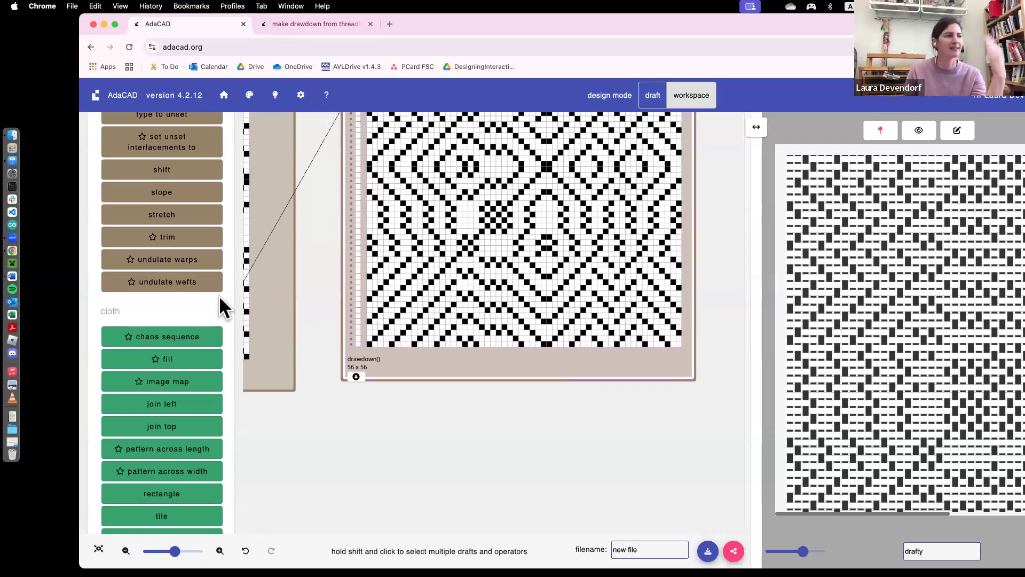
Add a set materials and systems operation and place it below the drawdown
scroll(189, 298, down, 5)
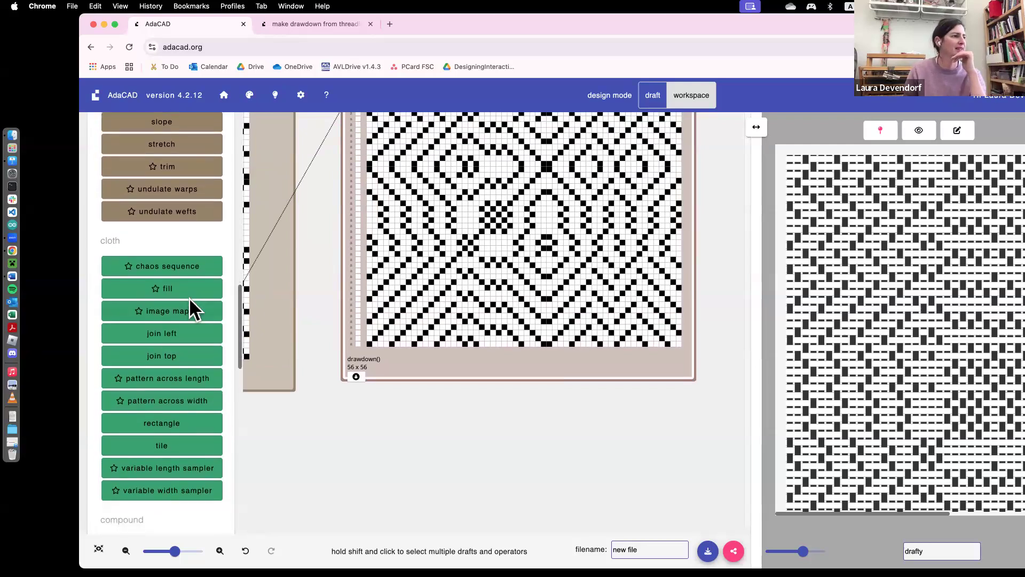
scroll(189, 297, down, 15)
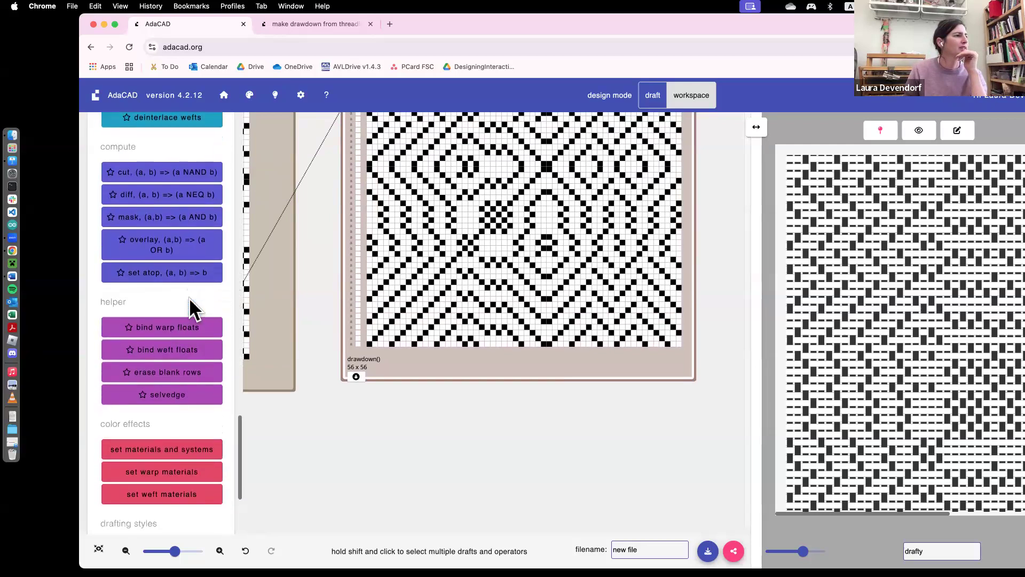
scroll(189, 296, down, 4)
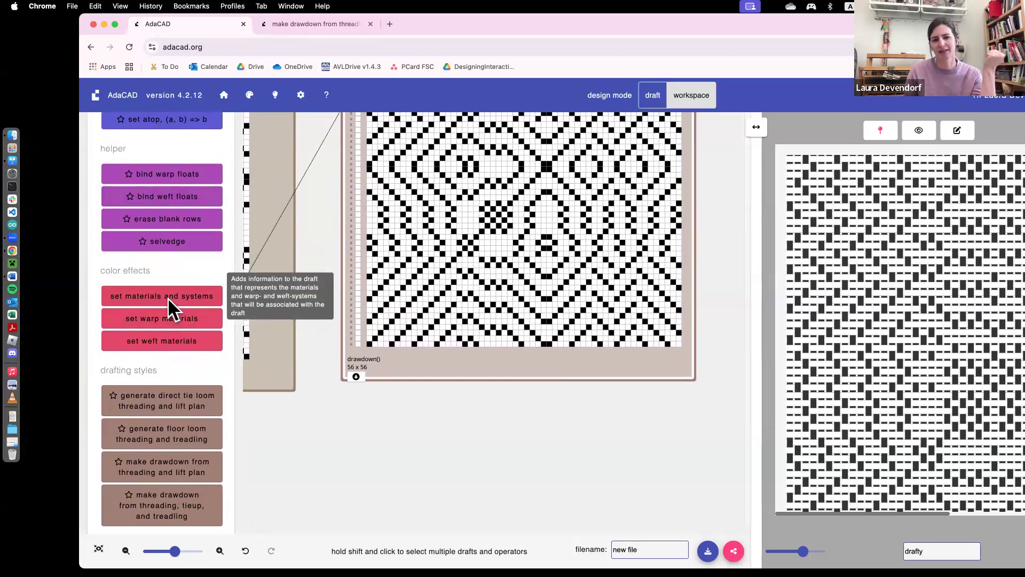
click(167, 297)
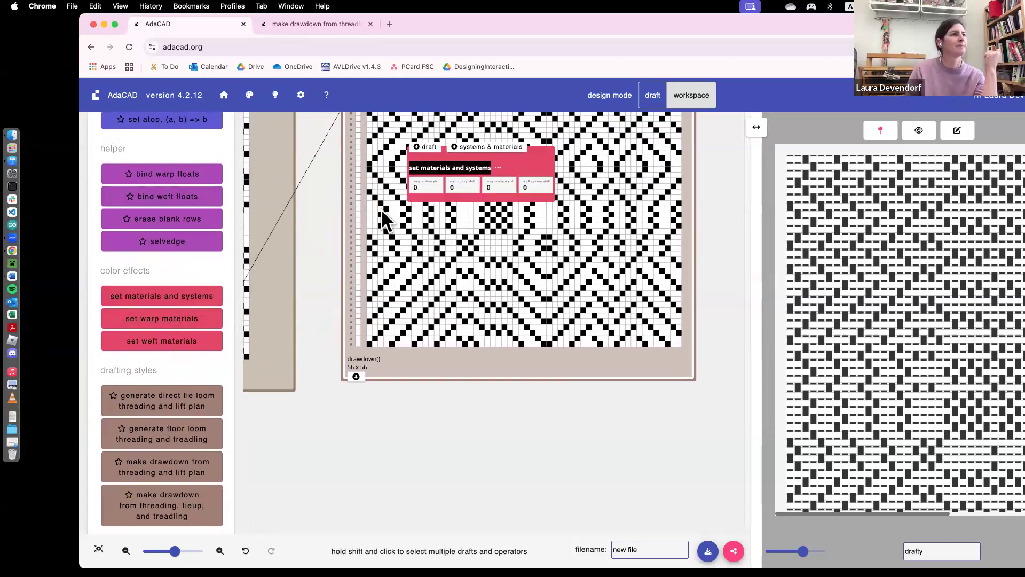
drag(441, 179, 375, 453)
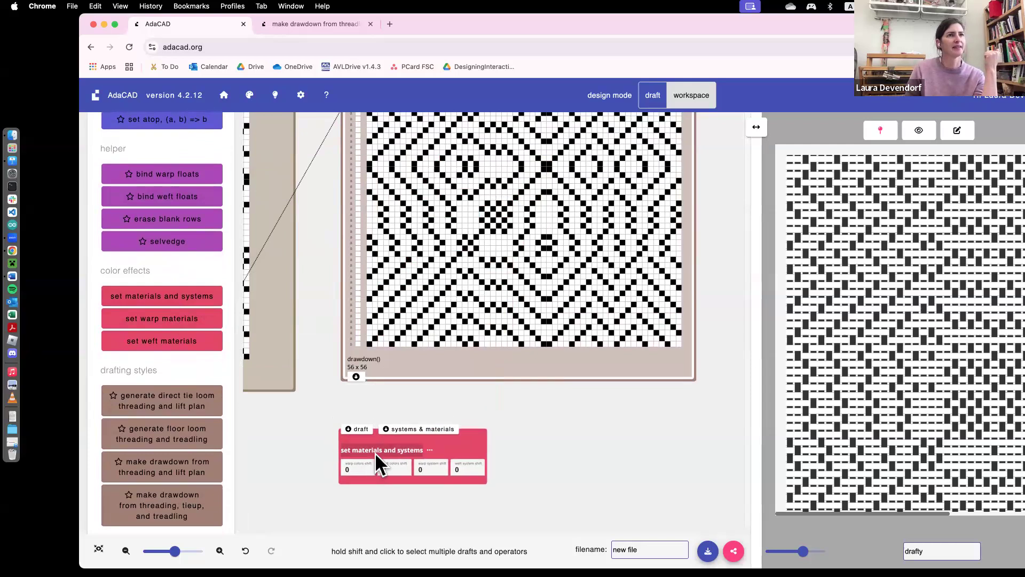
Connect the drawdown output to the draft input of set materials and systems, and move that operation slightly lower
click(357, 377)
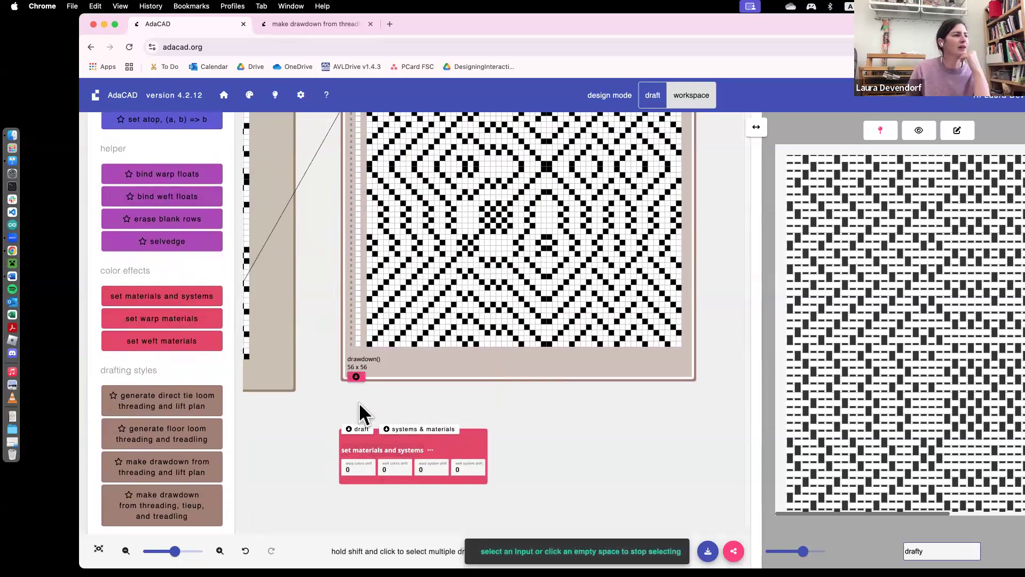
click(354, 429)
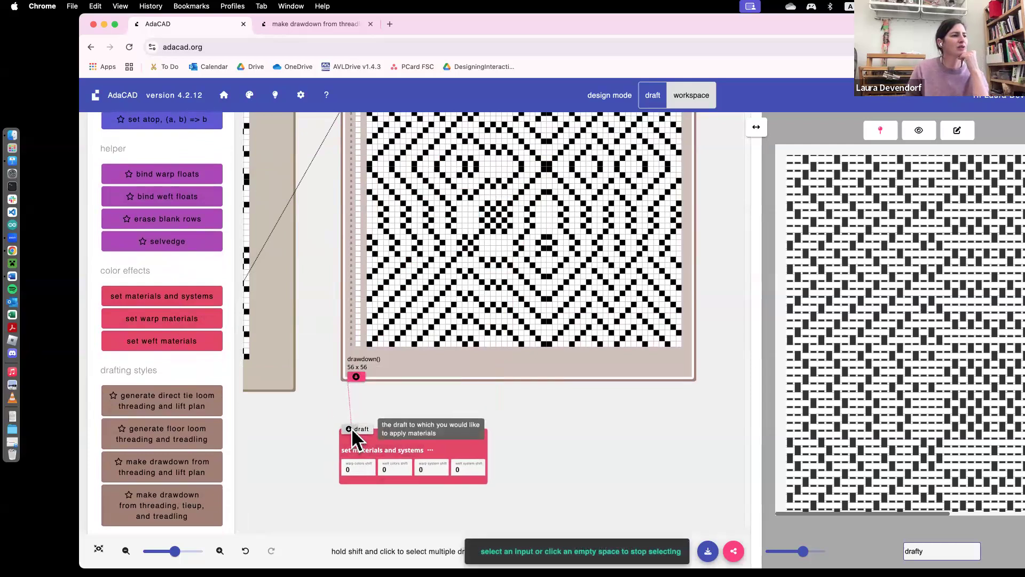
scroll(352, 403, down, 5)
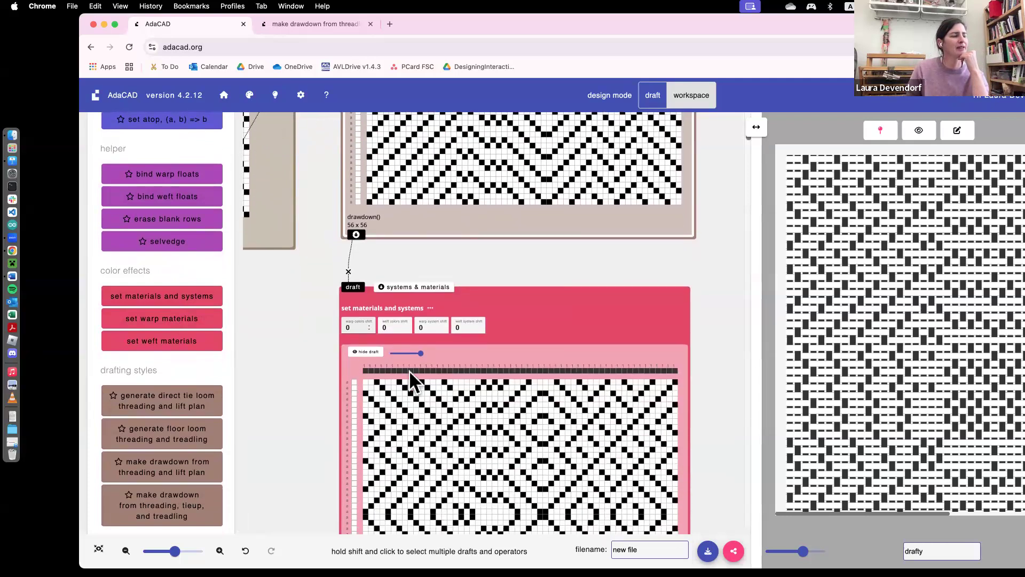
drag(496, 338, 497, 398)
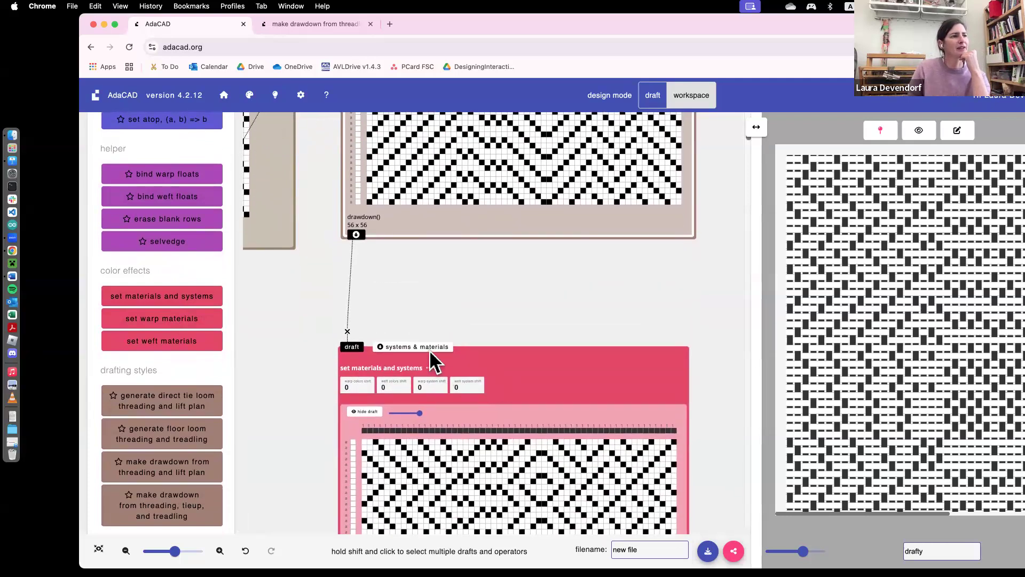
Add a blank draft with 1 warp and 4 wefts and place it above the set materials and systems operation
mouse_move(418, 347)
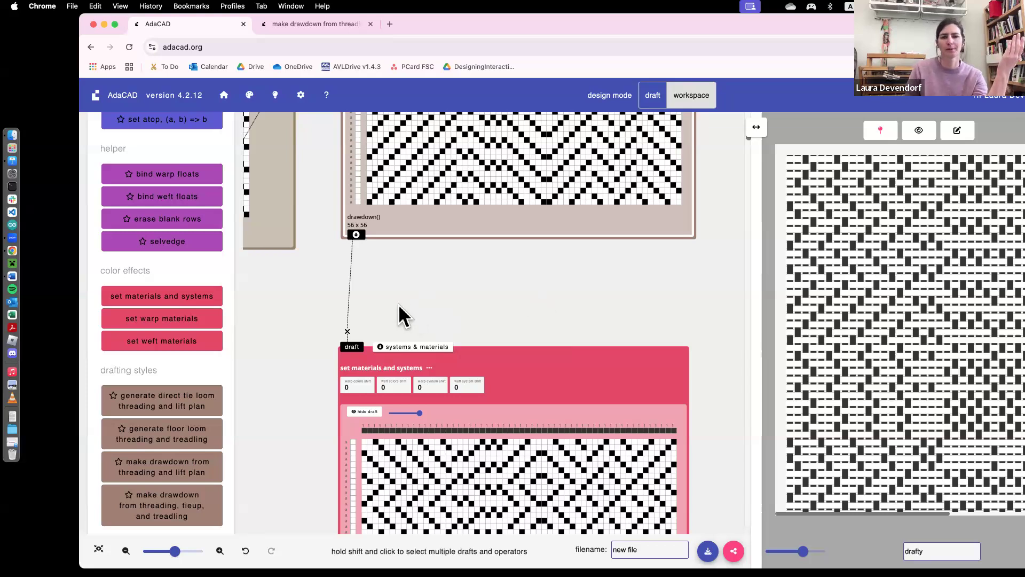
scroll(409, 306, down, 1)
scroll(408, 303, up, 1)
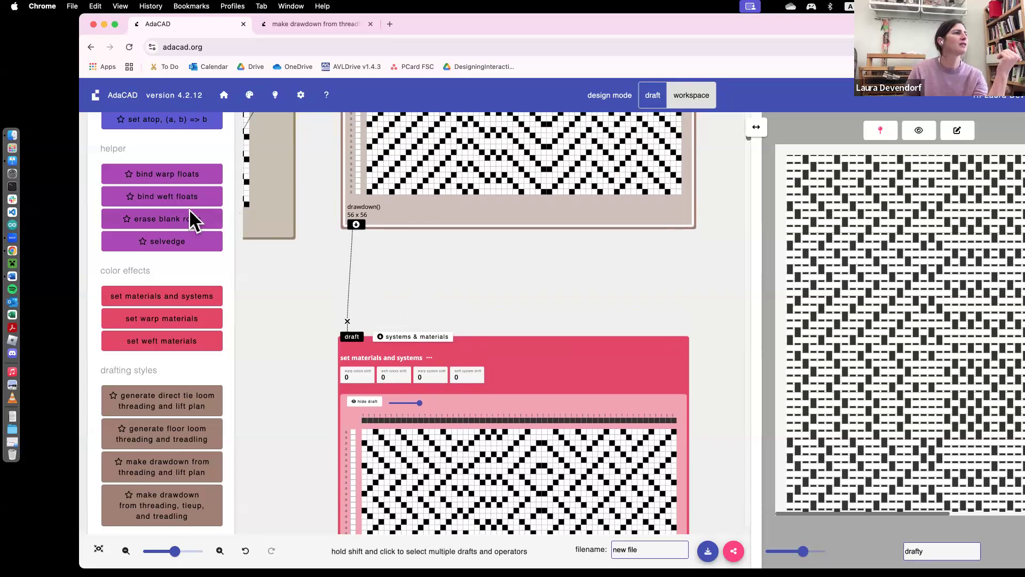
scroll(192, 209, up, 15)
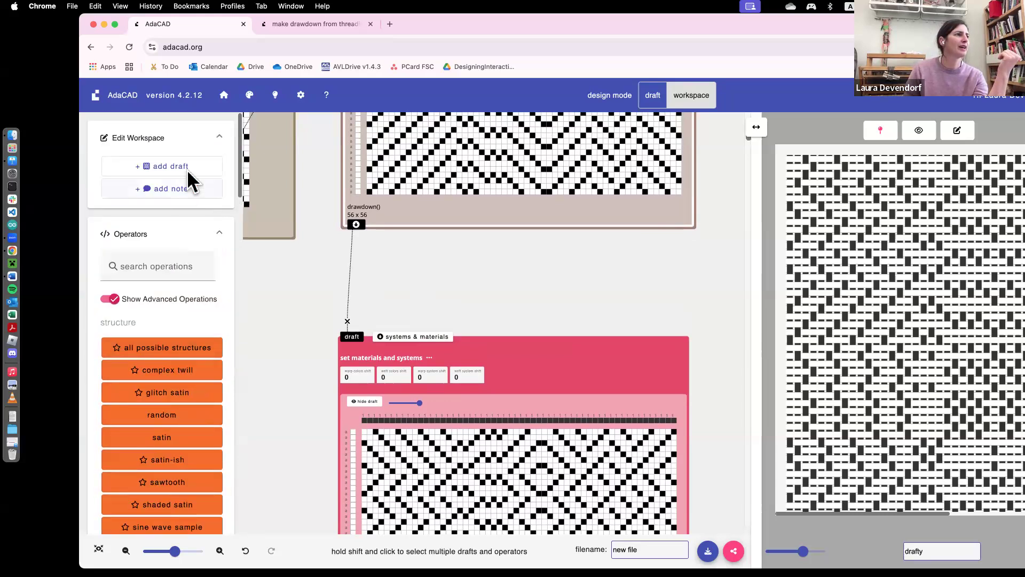
click(188, 164)
click(502, 291)
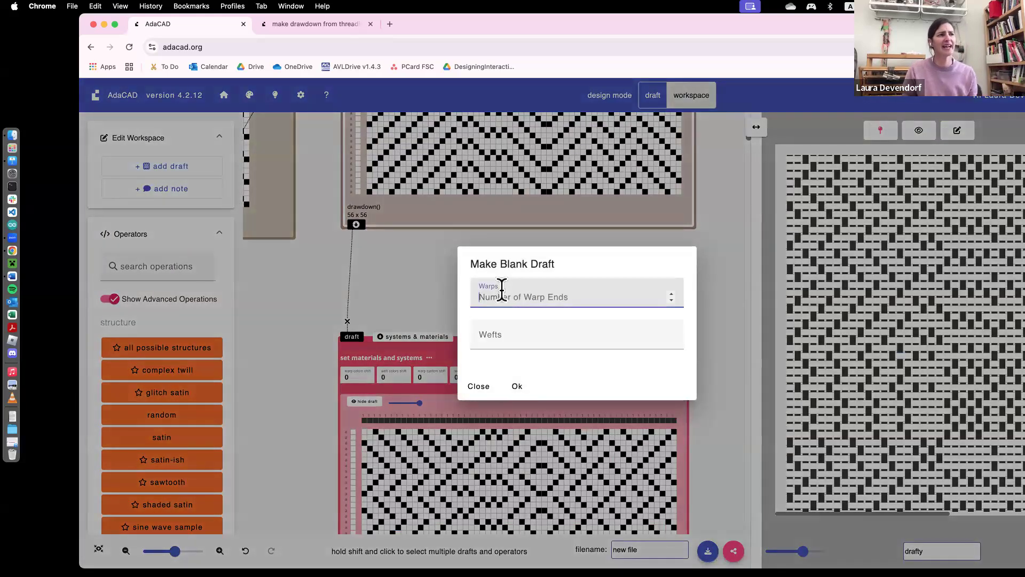
text(1)
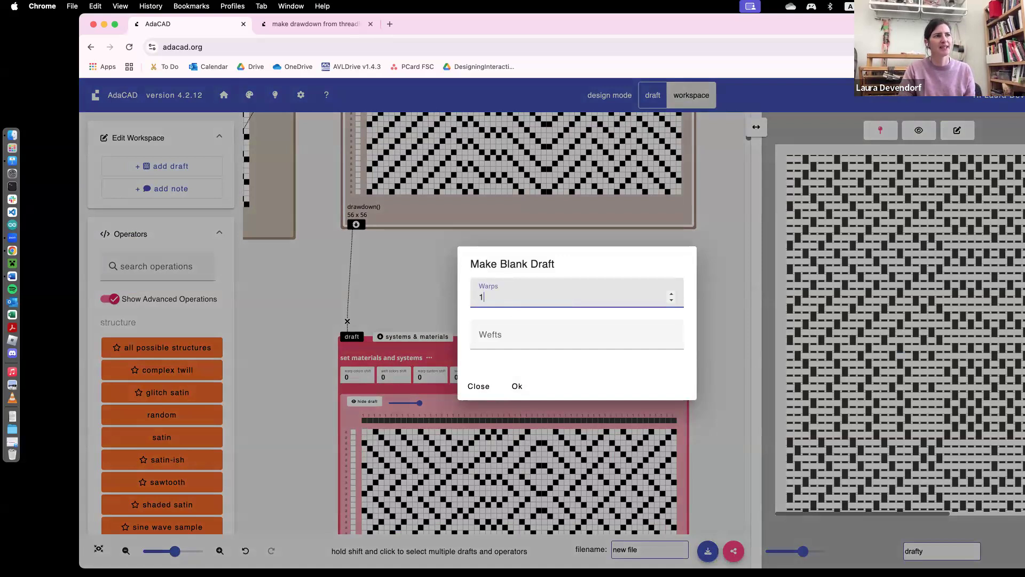
click(506, 331)
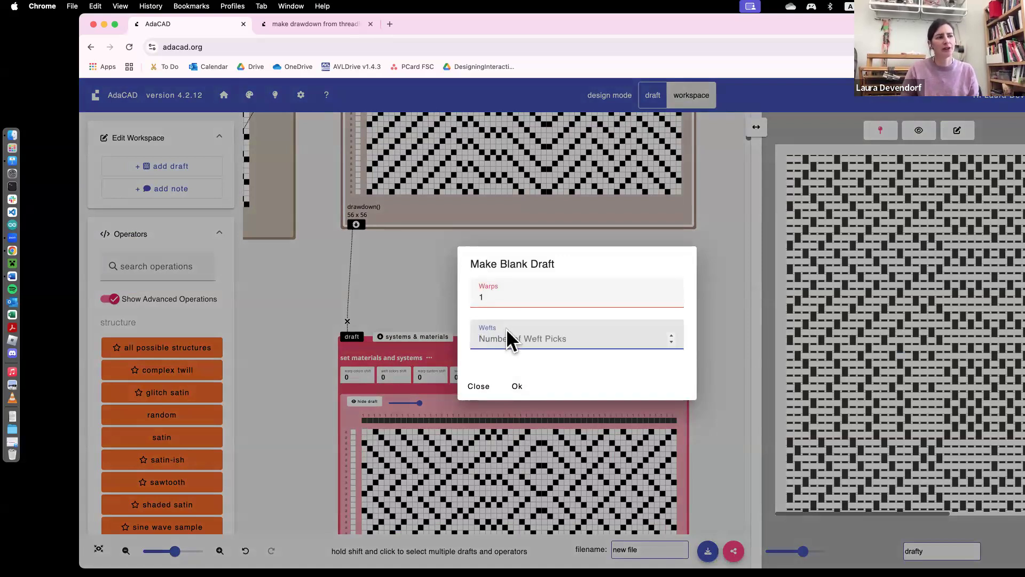
text(4)
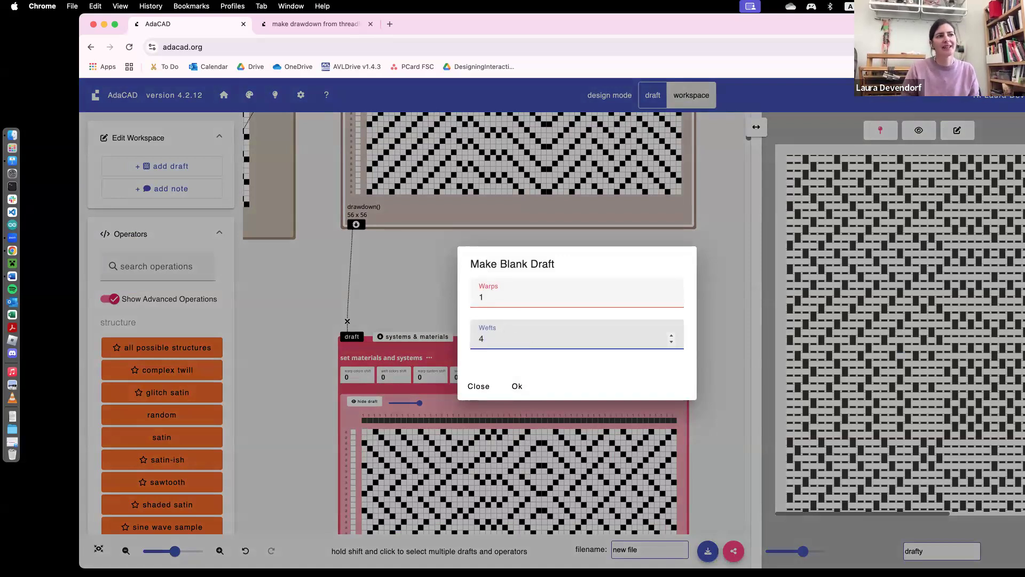
click(514, 385)
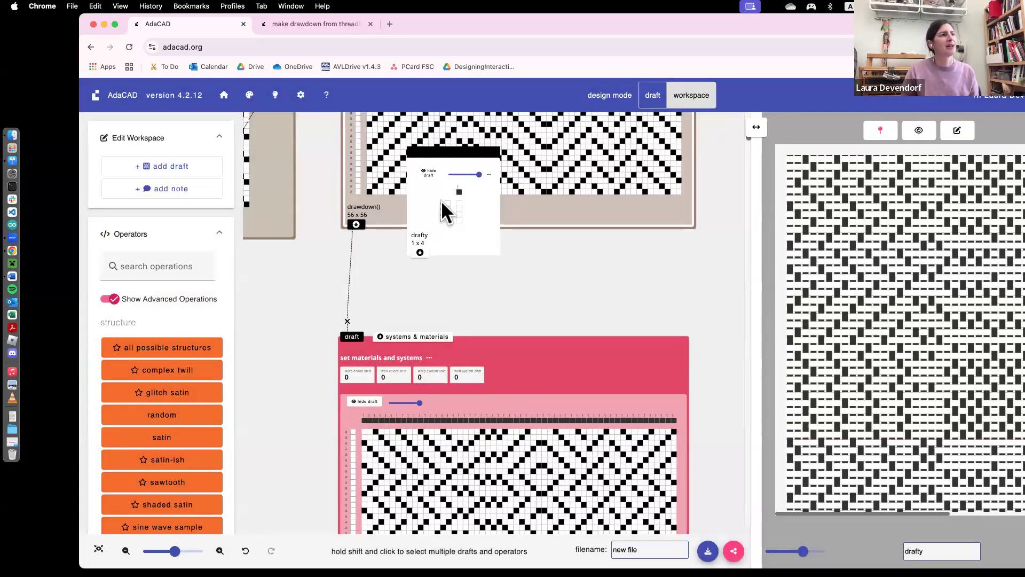
drag(443, 206, 535, 252)
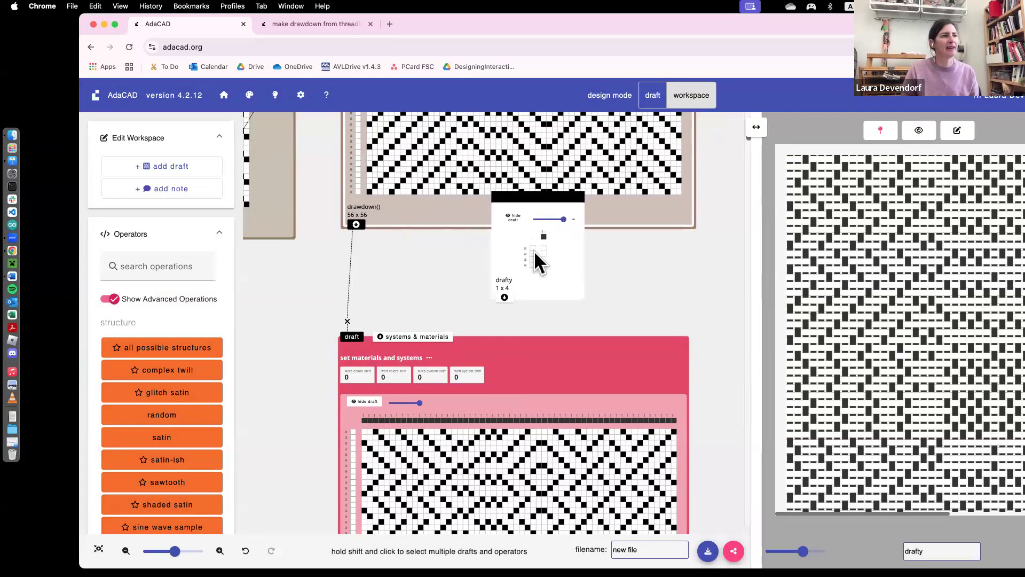
Colour the four wefts of the new draft with two red picks followed by two yellow picks
click(532, 248)
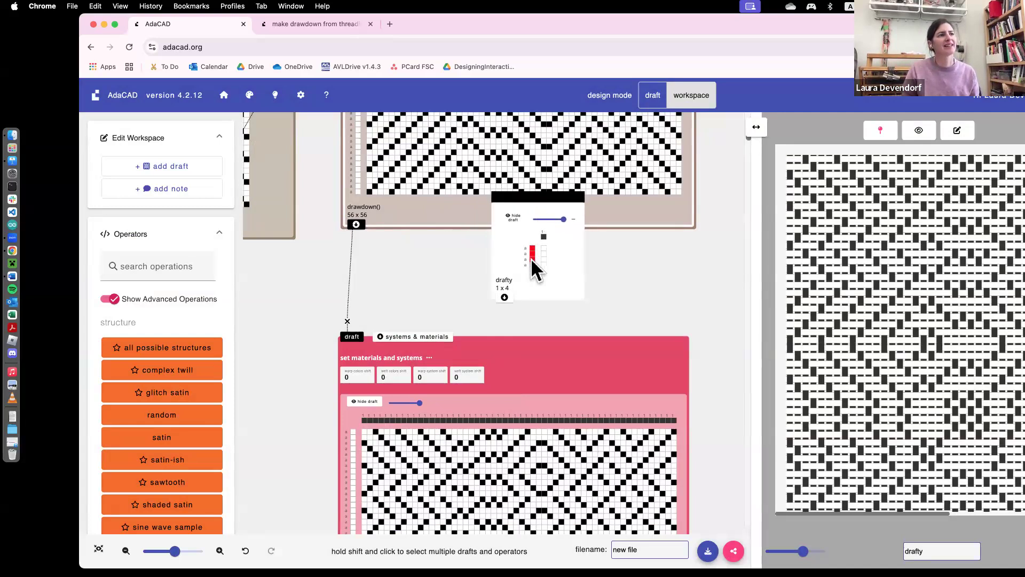
right_click(531, 265)
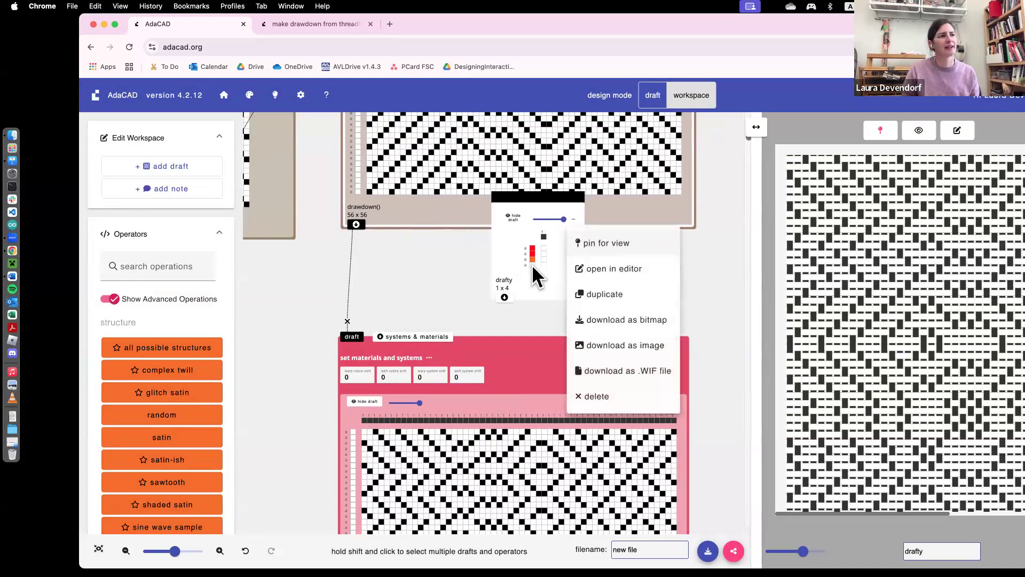
click(531, 262)
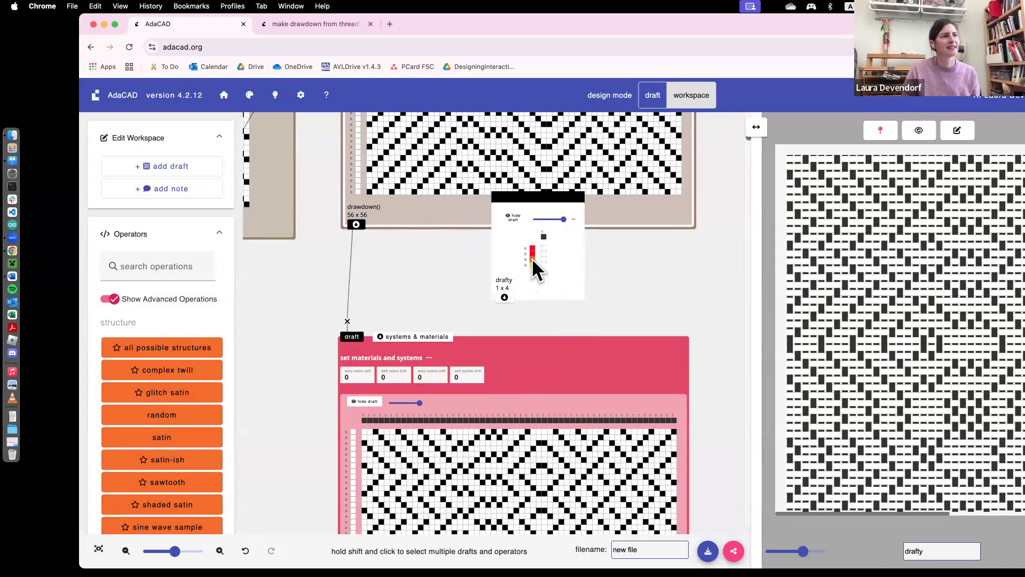
Connect the weft colour draft to the systems & materials input and display the set materials and systems result in the viewer
click(504, 297)
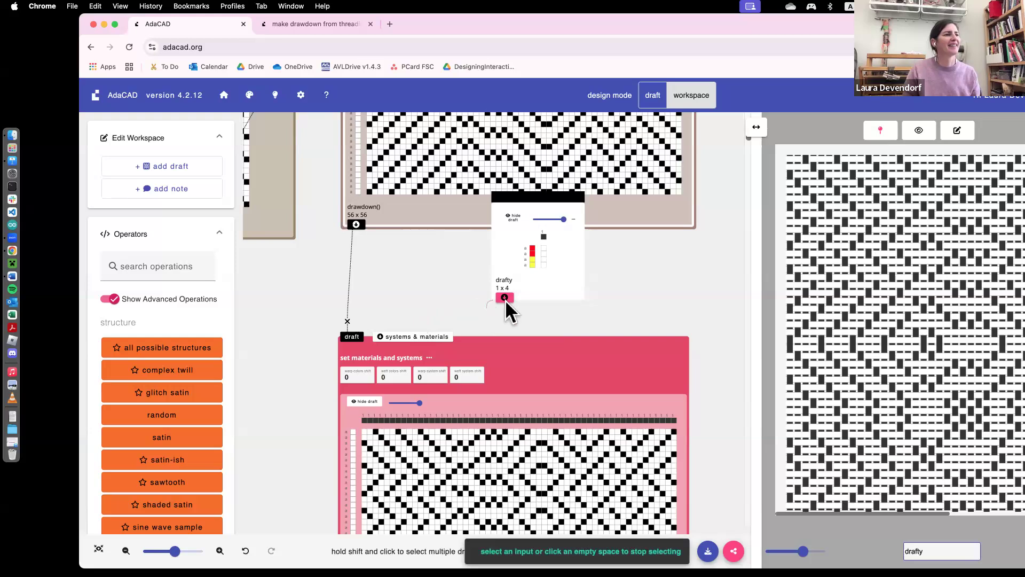
click(398, 333)
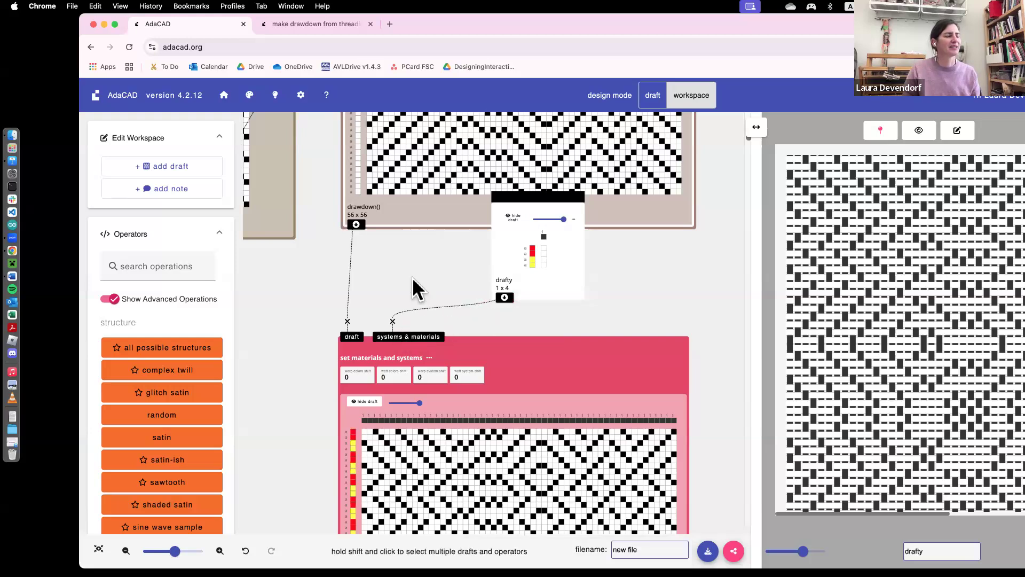
scroll(413, 280, down, 2)
scroll(413, 277, down, 2)
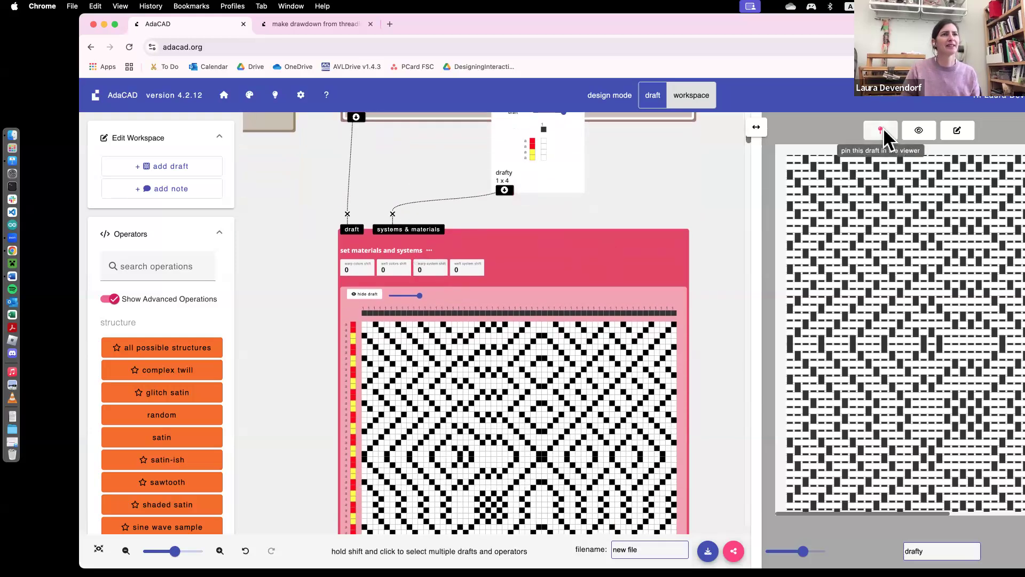
click(633, 271)
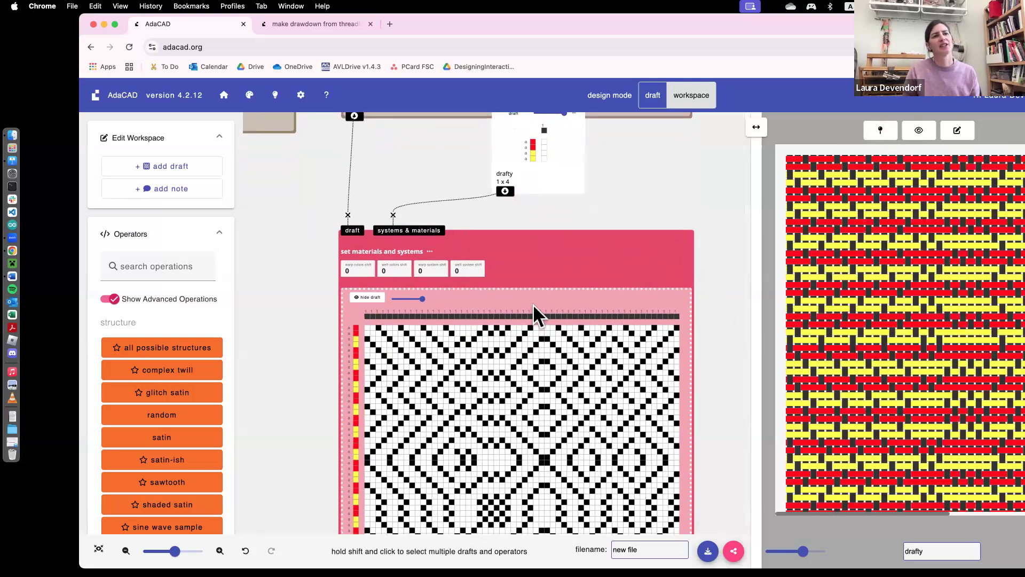
scroll(533, 303, down, 1)
scroll(925, 347, right, 2)
scroll(925, 348, right, 2)
scroll(540, 264, up, 3)
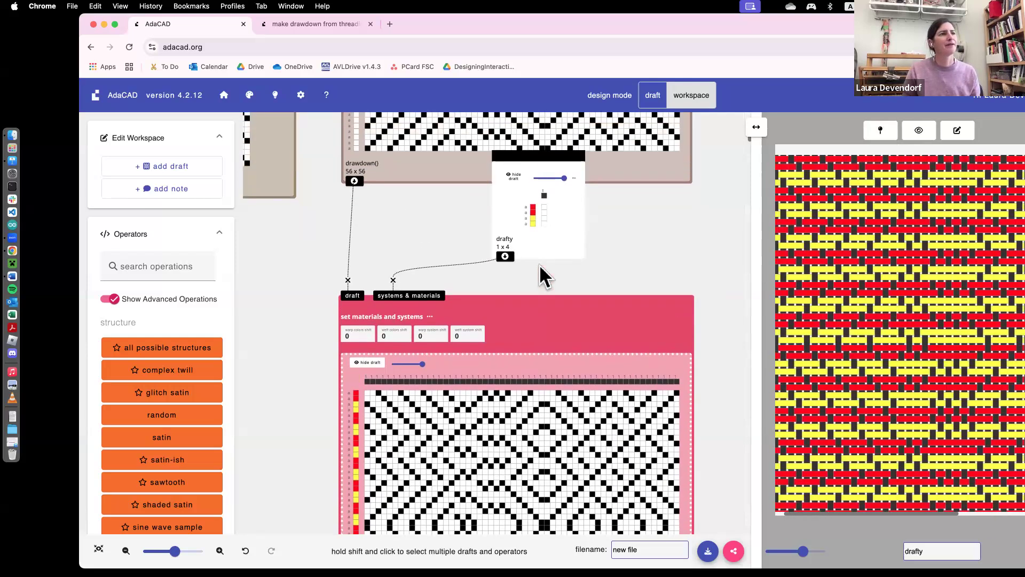
Open the small colour draft in the draft editor and set its warp ends to 4
right_click(570, 198)
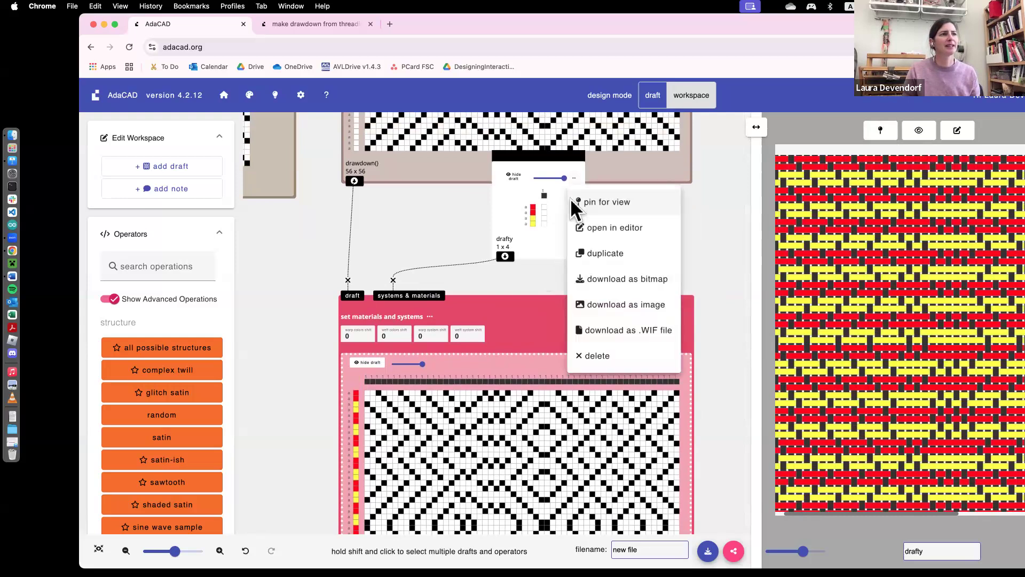
click(589, 229)
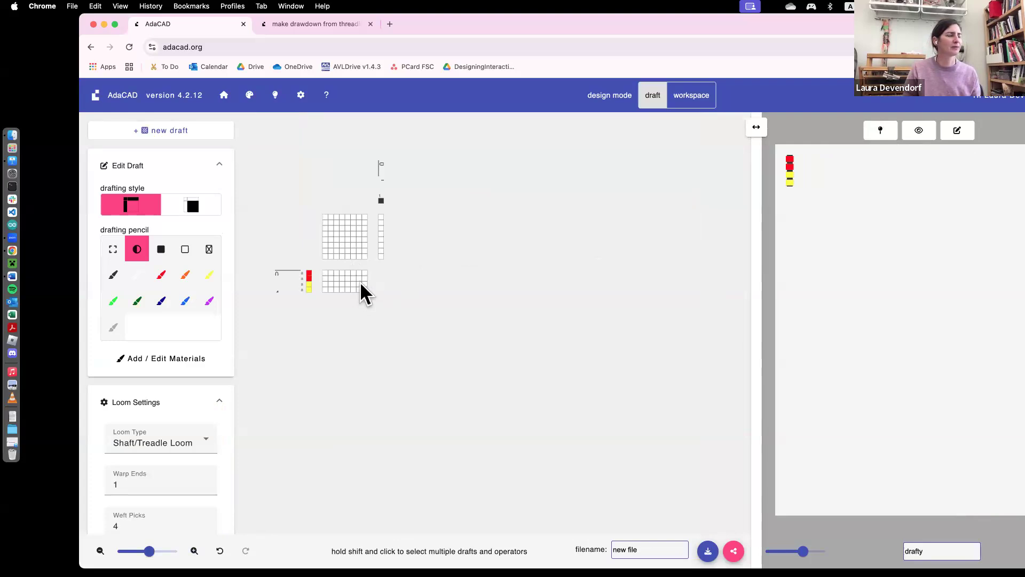
click(152, 472)
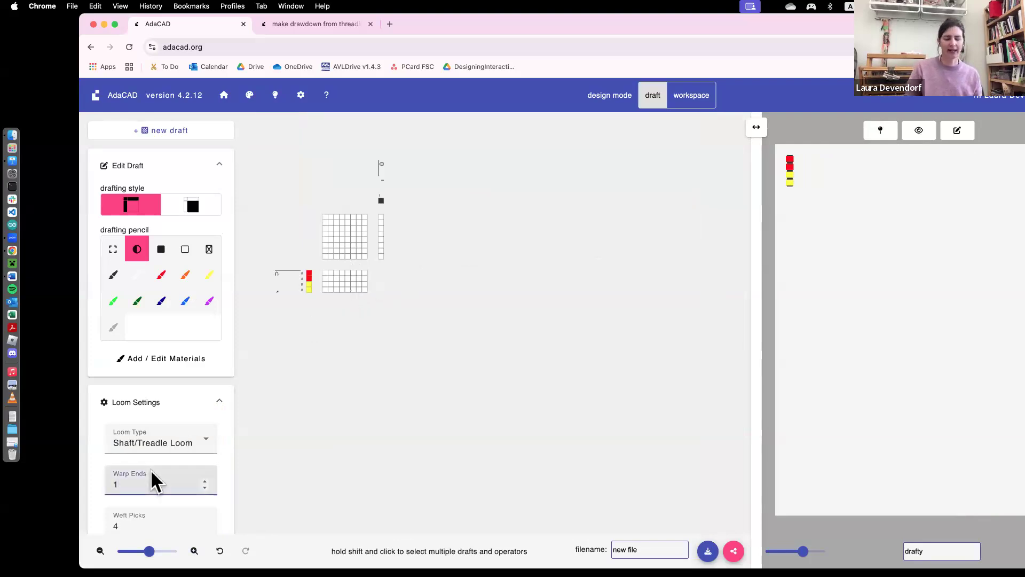
key(Up)
key(Up)
key(Up)
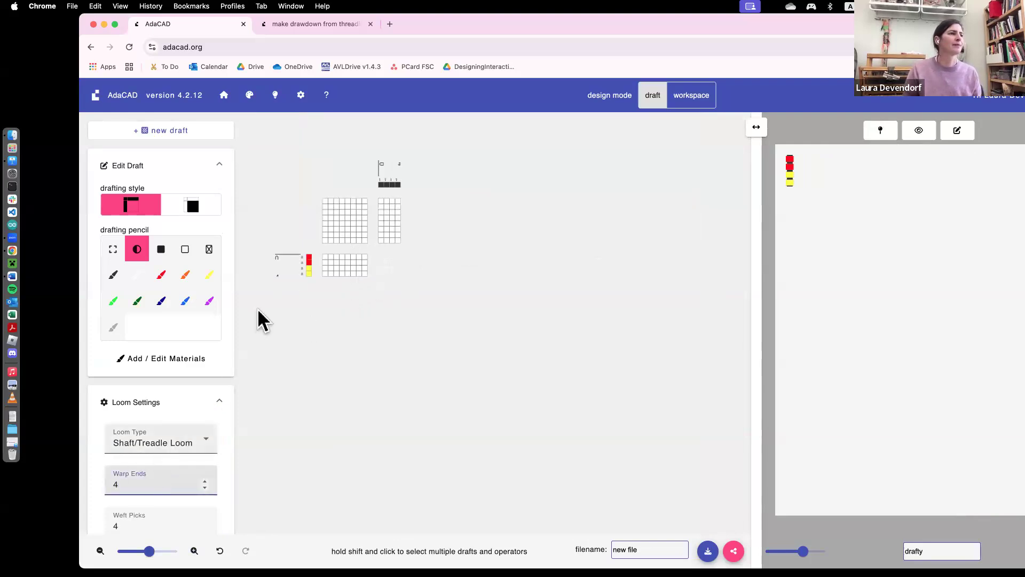
Colour the four warps white, white, red, red and return to the workspace
click(381, 185)
click(386, 184)
click(391, 185)
click(391, 184)
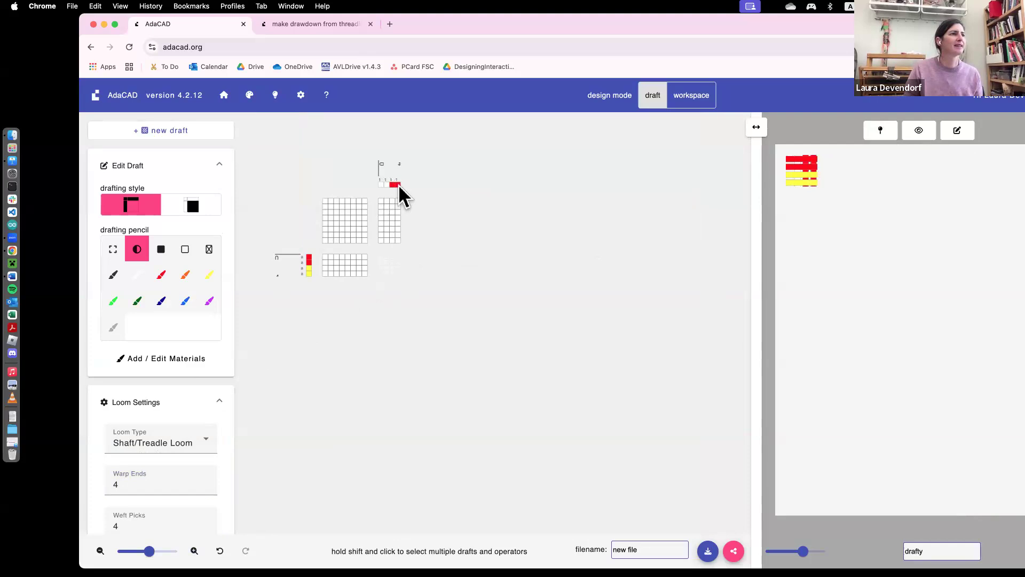
click(701, 97)
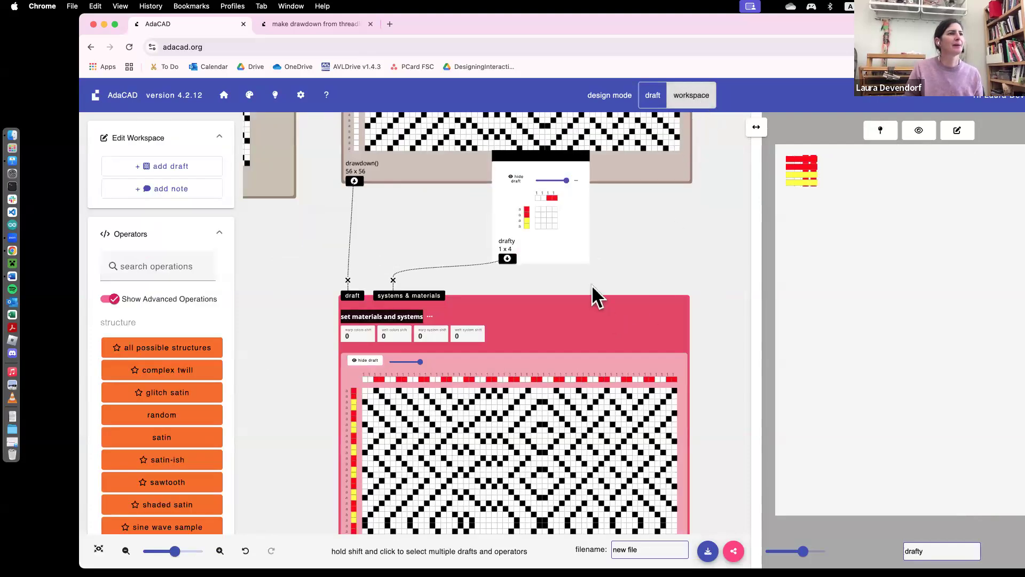
Display the recoloured set materials and systems result in the viewer and shrink the preview to show the whole cloth
scroll(551, 300, down, 1)
click(560, 286)
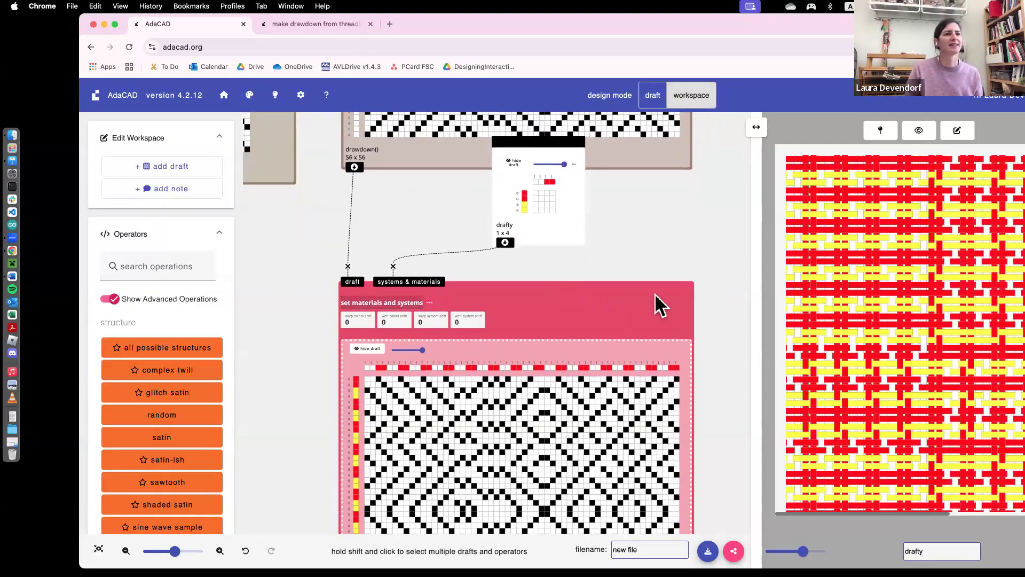
scroll(910, 263, down, 5)
scroll(910, 264, right, 3)
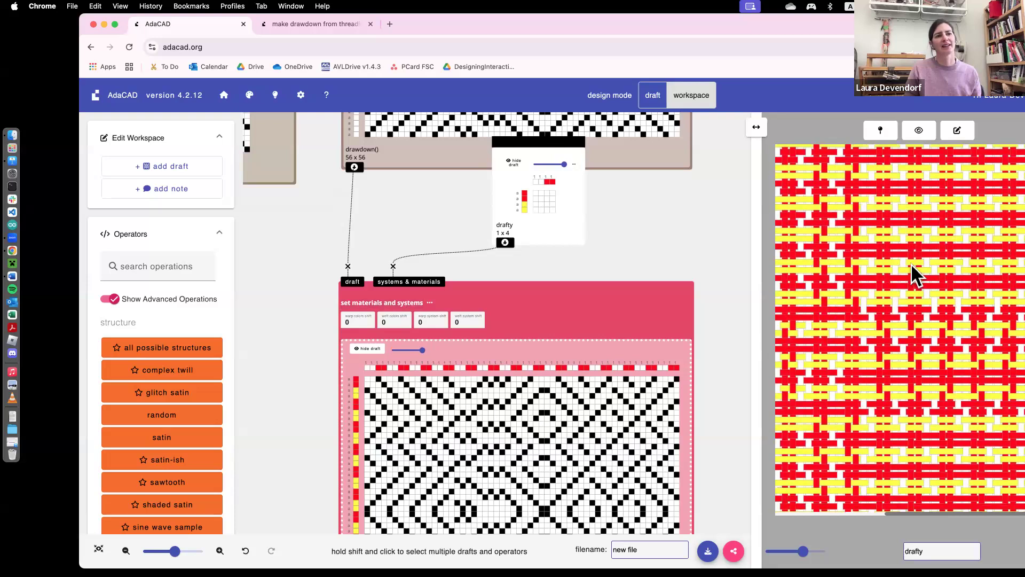
scroll(771, 511, left, 2)
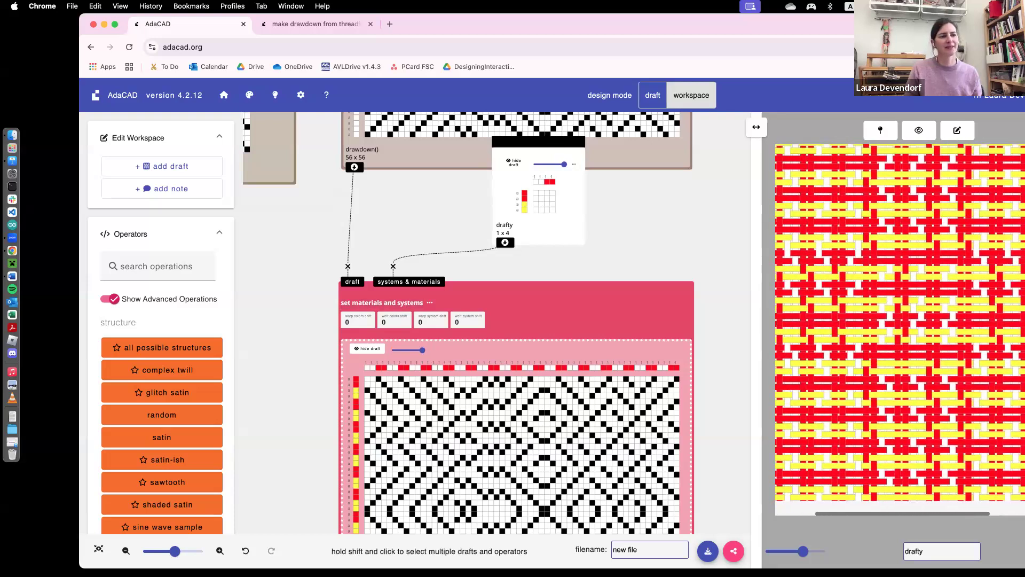
drag(802, 551, 782, 551)
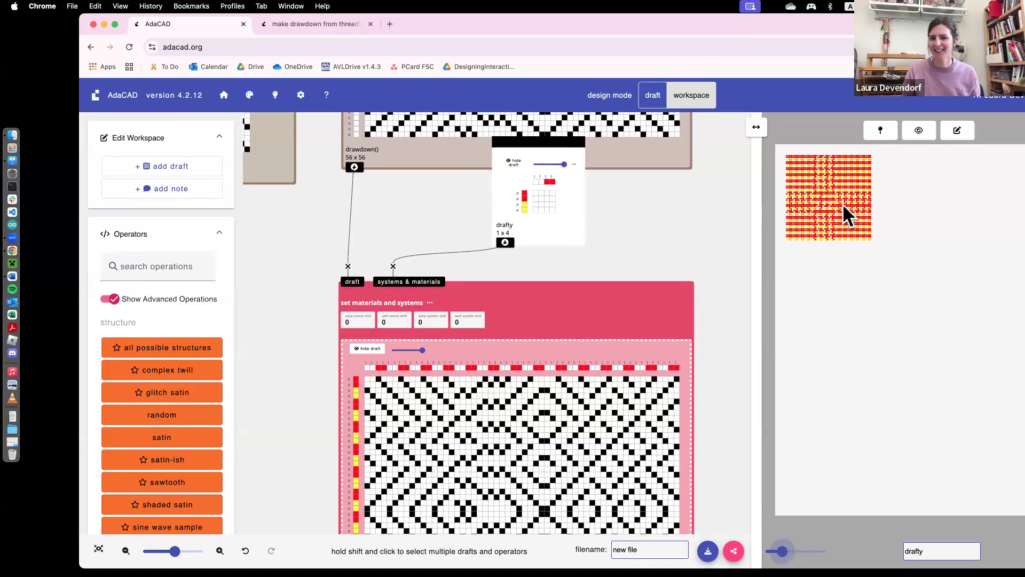
Enlarge the cloth preview in the viewer slightly while keeping the whole pattern in view
scroll(392, 285, up, 5)
scroll(398, 277, down, 2)
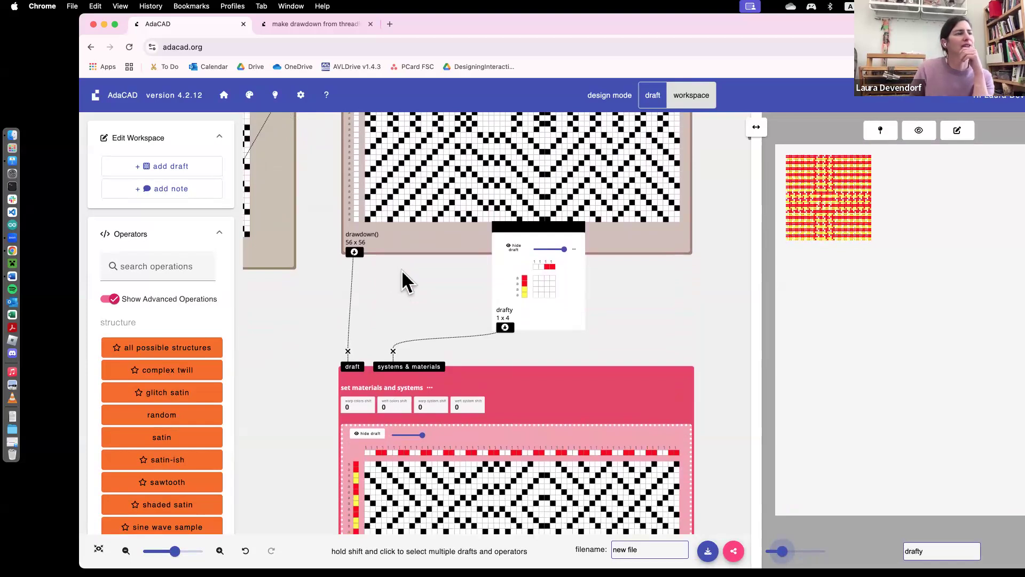
scroll(402, 270, down, 4)
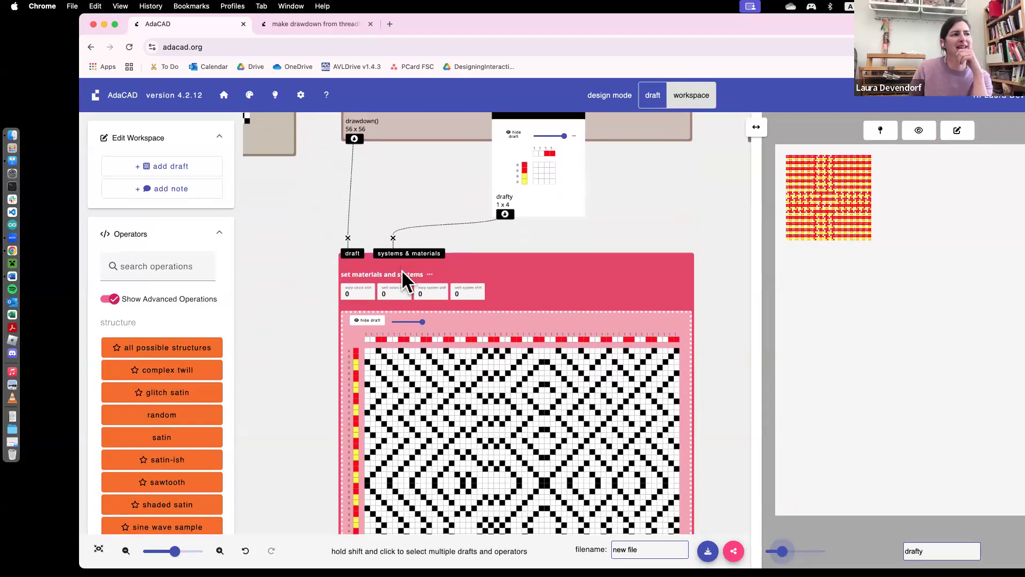
scroll(401, 270, down, 1)
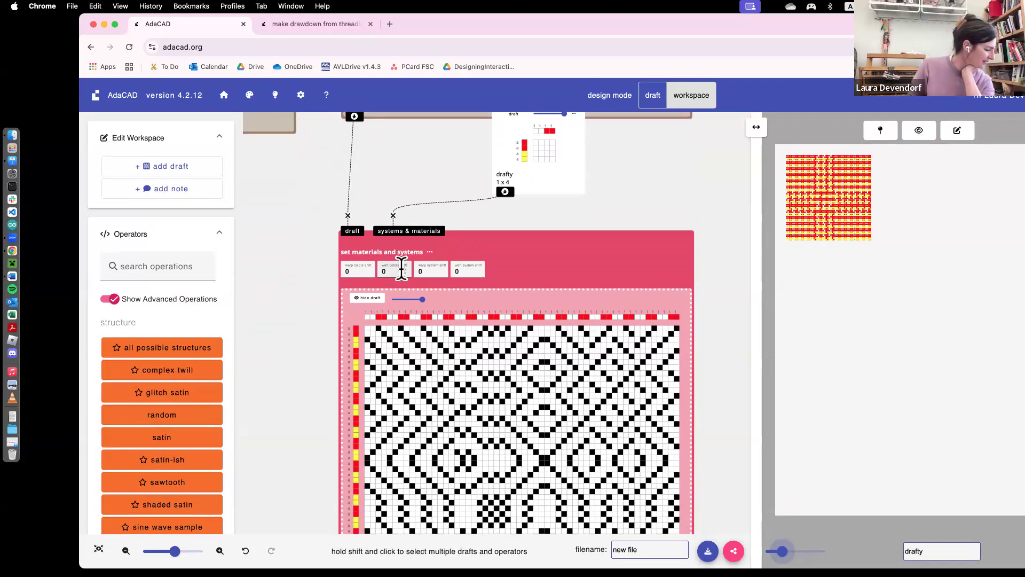
scroll(386, 238, up, 3)
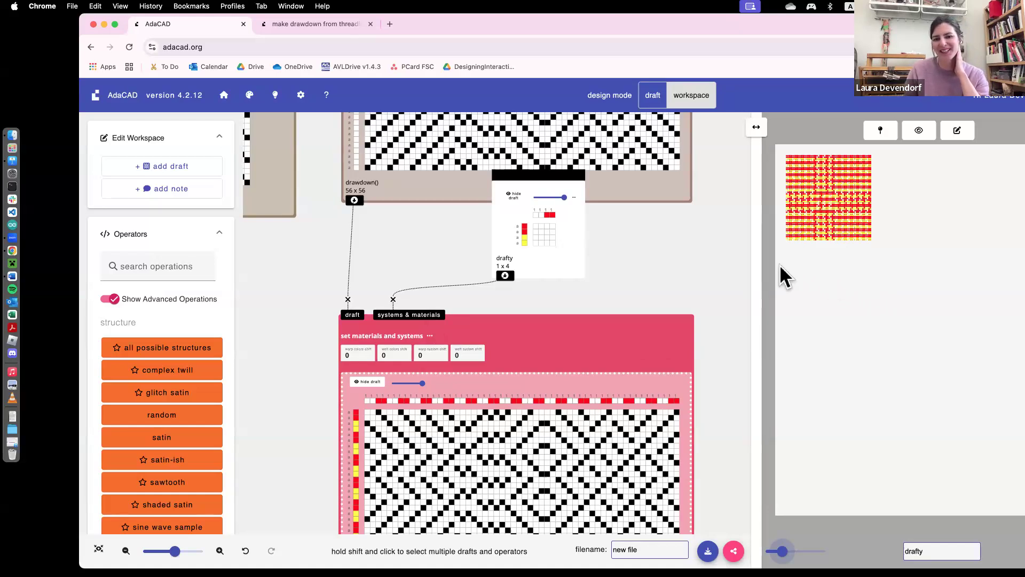
mouse_move(782, 551)
mouse_down()
mouse_move(804, 551)
mouse_move(789, 551)
mouse_up()
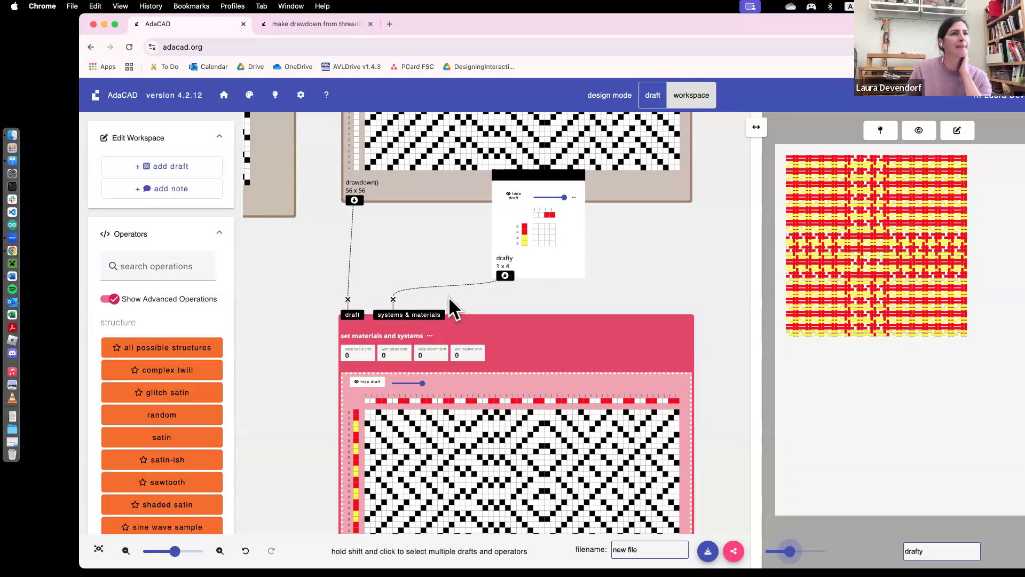
Pin the red, white and yellow set materials result in the viewer
scroll(449, 297, up, 3)
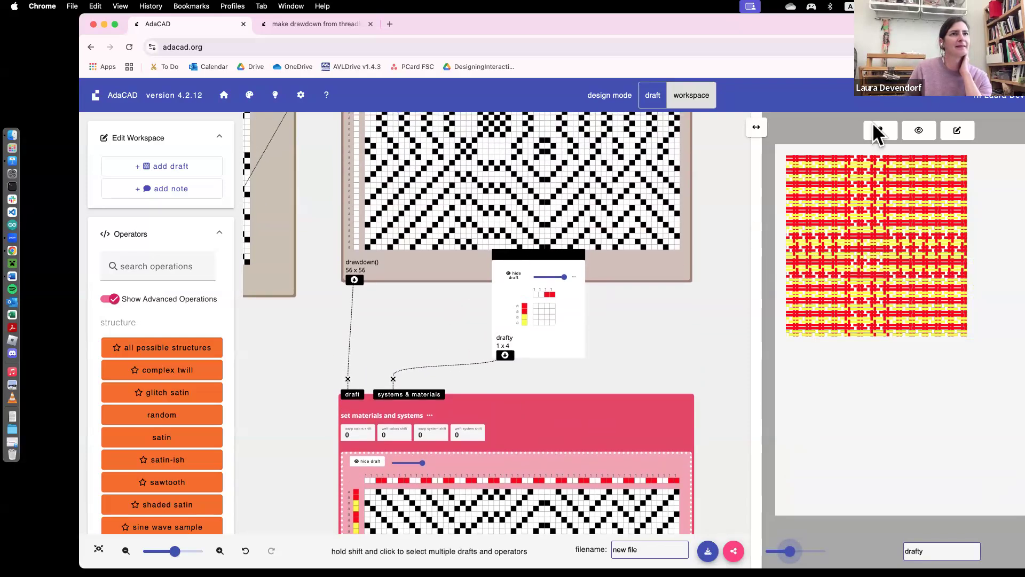
scroll(452, 258, up, 3)
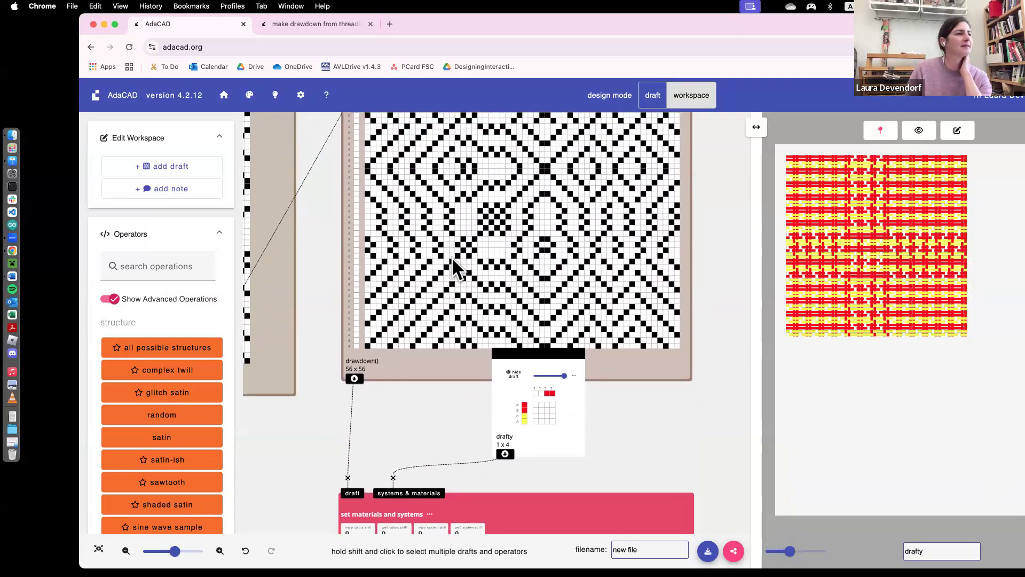
scroll(417, 294, left, 5)
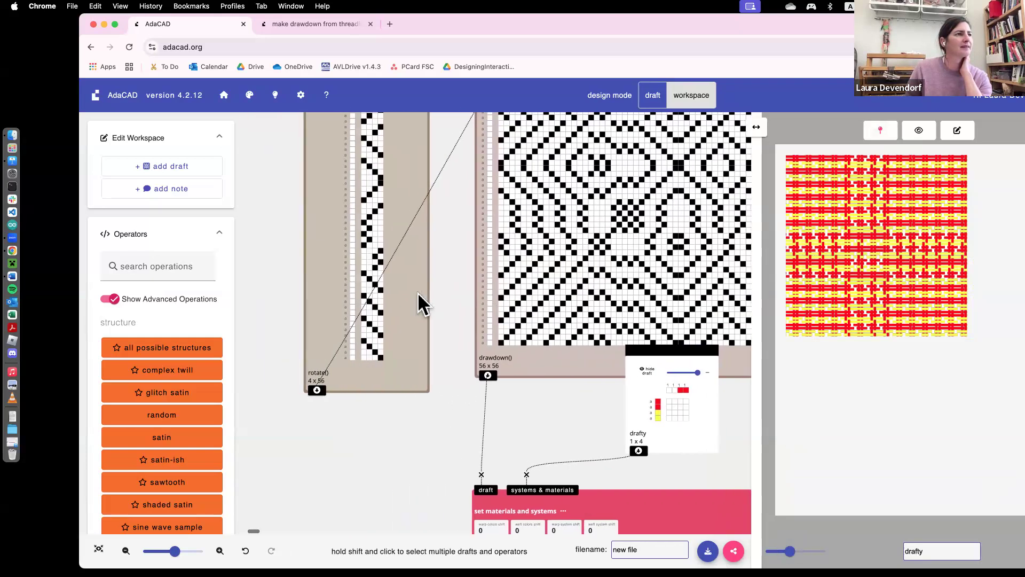
Fill additional cells in the 4 x 4 tieup draft beside the diagonal and in the upper-right corner to form a 2/2 twill
scroll(417, 293, up, 5)
scroll(418, 292, up, 5)
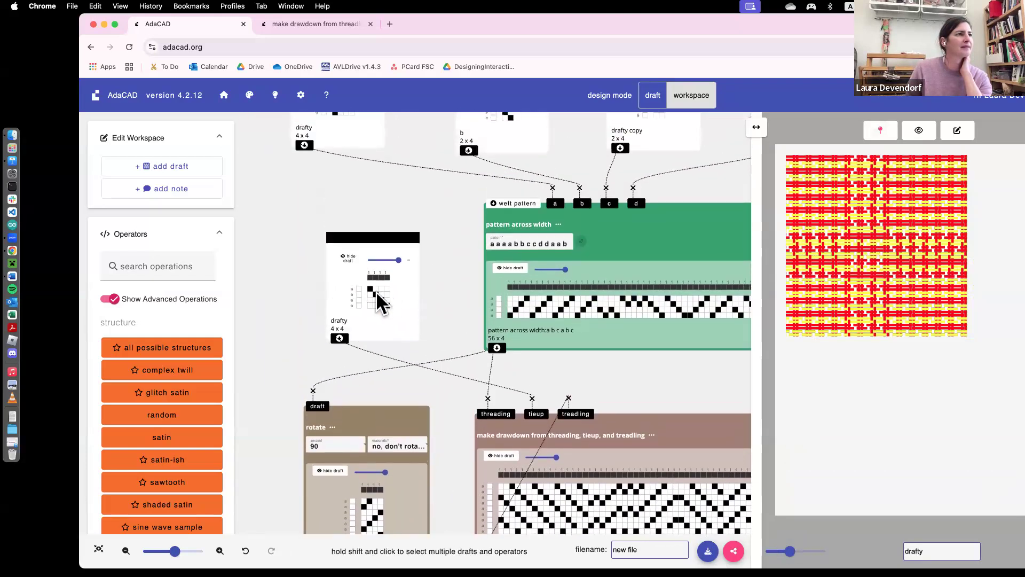
click(381, 299)
click(387, 304)
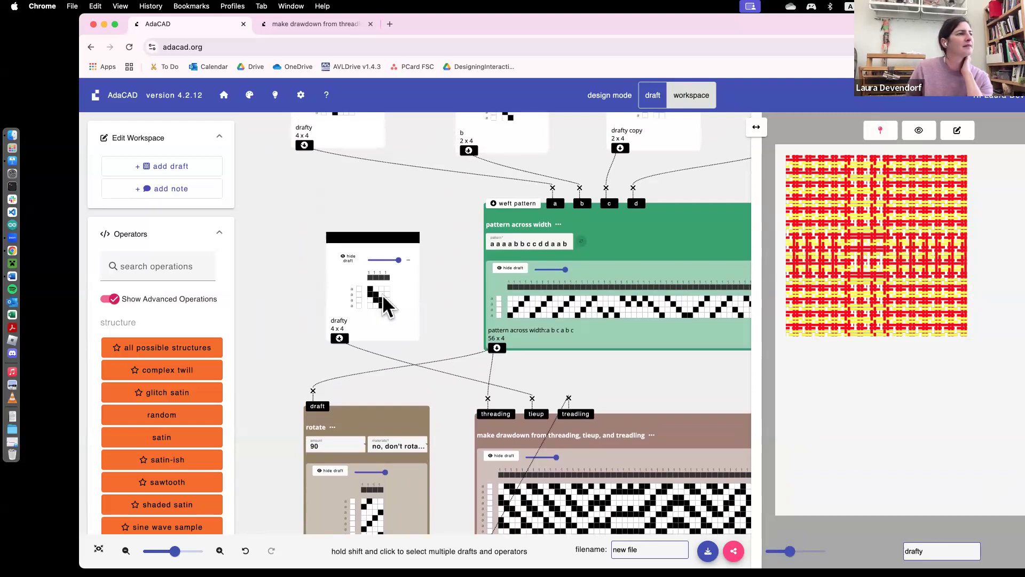
click(386, 289)
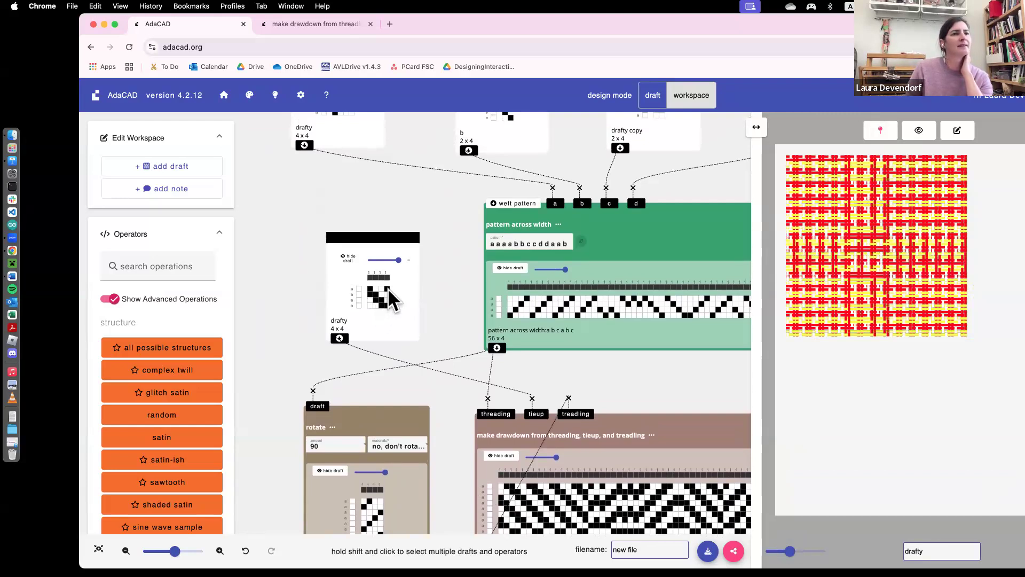
click(387, 287)
click(385, 287)
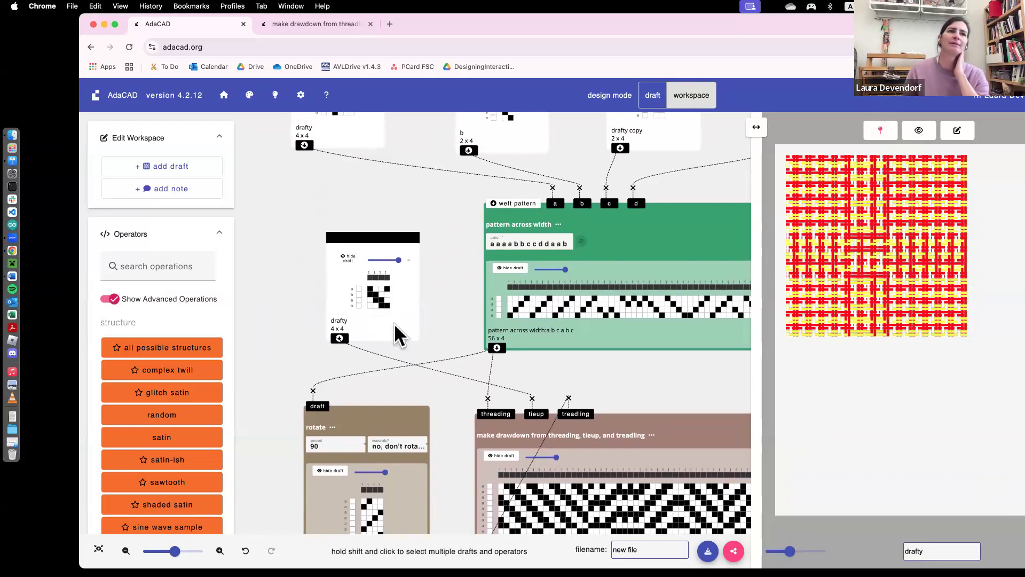
Examine the drawdown generated from the revised tieup and the coloured draft in set materials and systems
scroll(394, 322, down, 3)
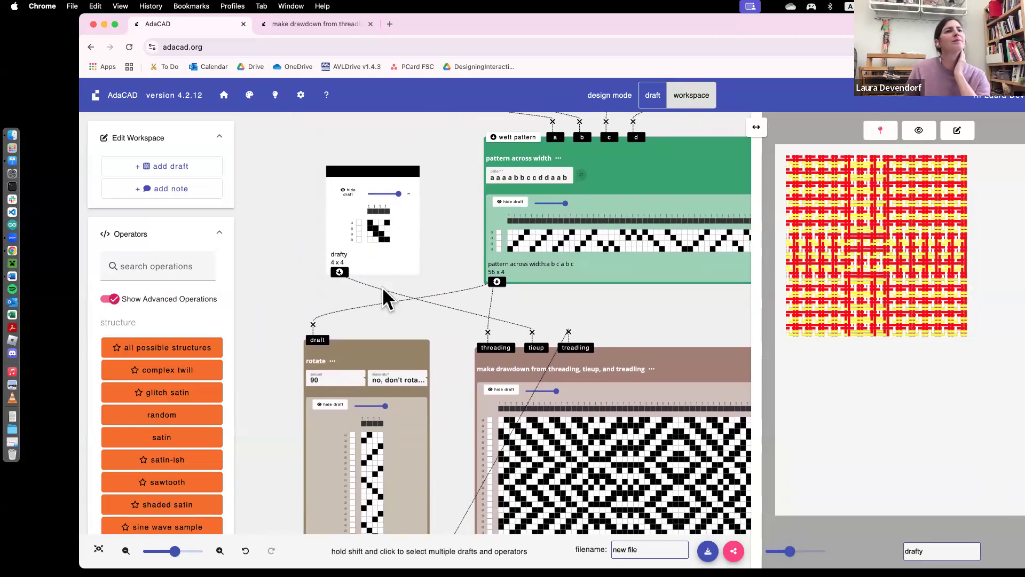
scroll(382, 288, down, 2)
scroll(383, 288, down, 2)
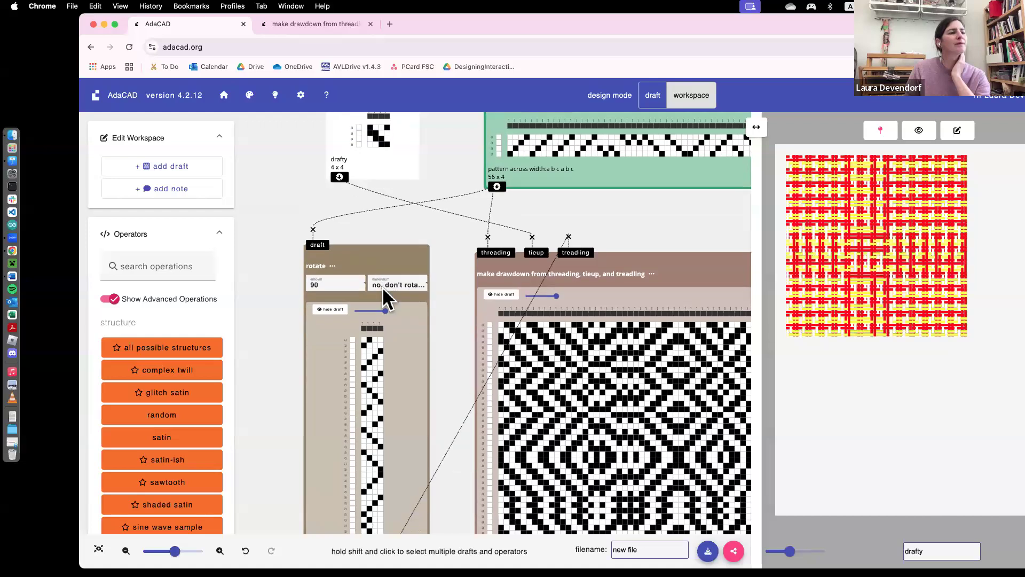
scroll(384, 287, down, 3)
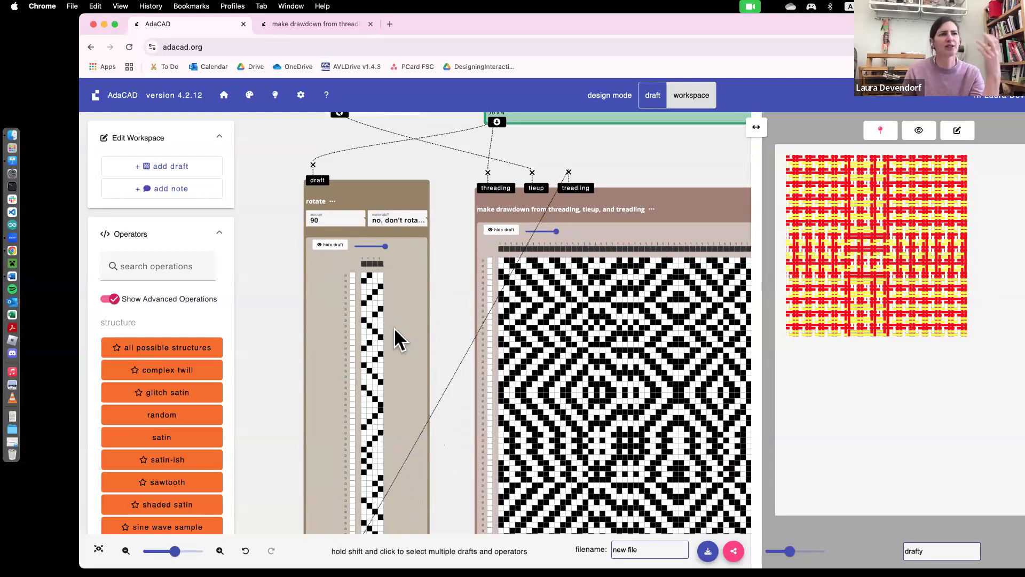
scroll(693, 292, left, 1)
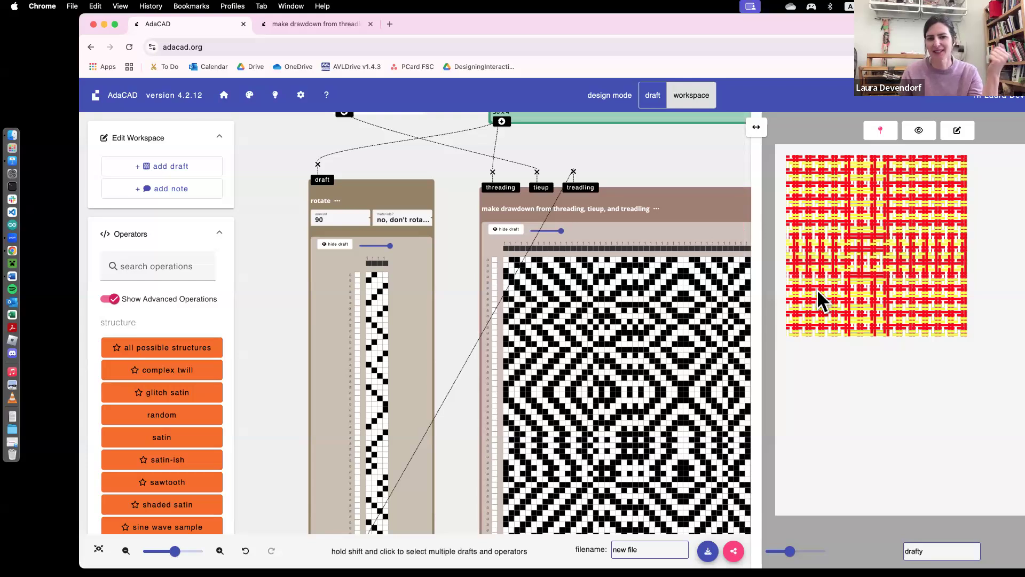
scroll(590, 281, right, 4)
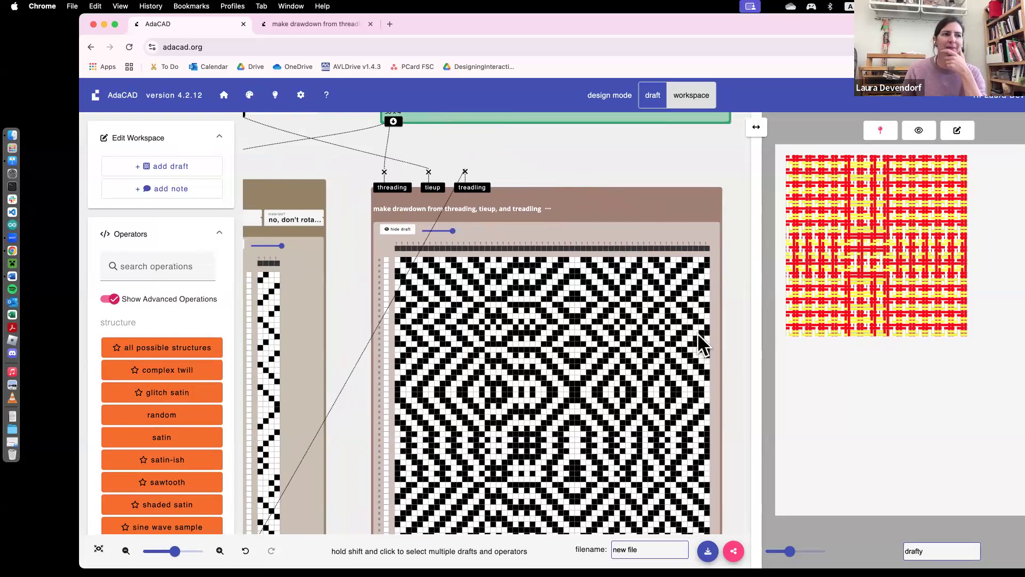
scroll(596, 364, left, 1)
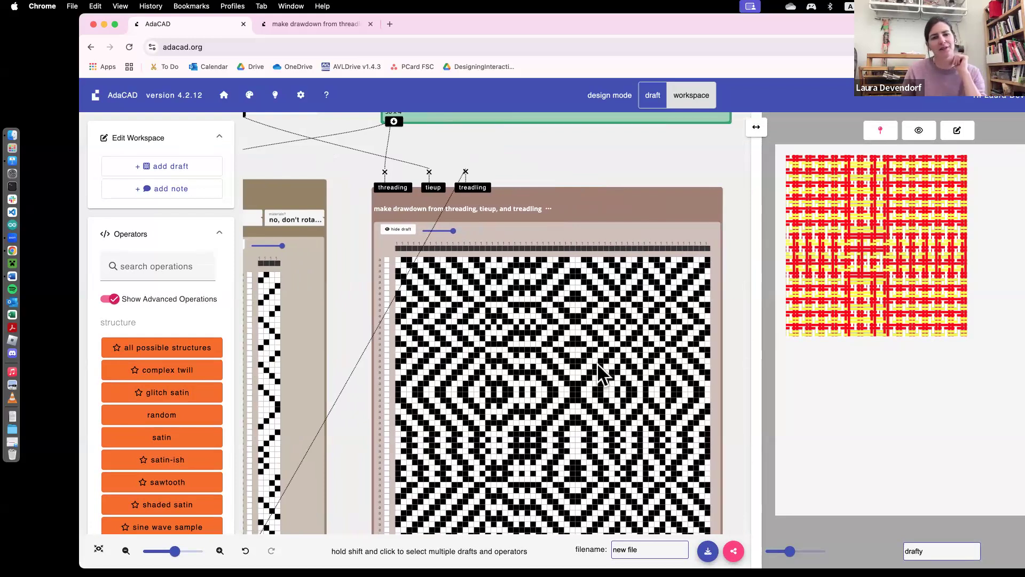
scroll(603, 335, down, 10)
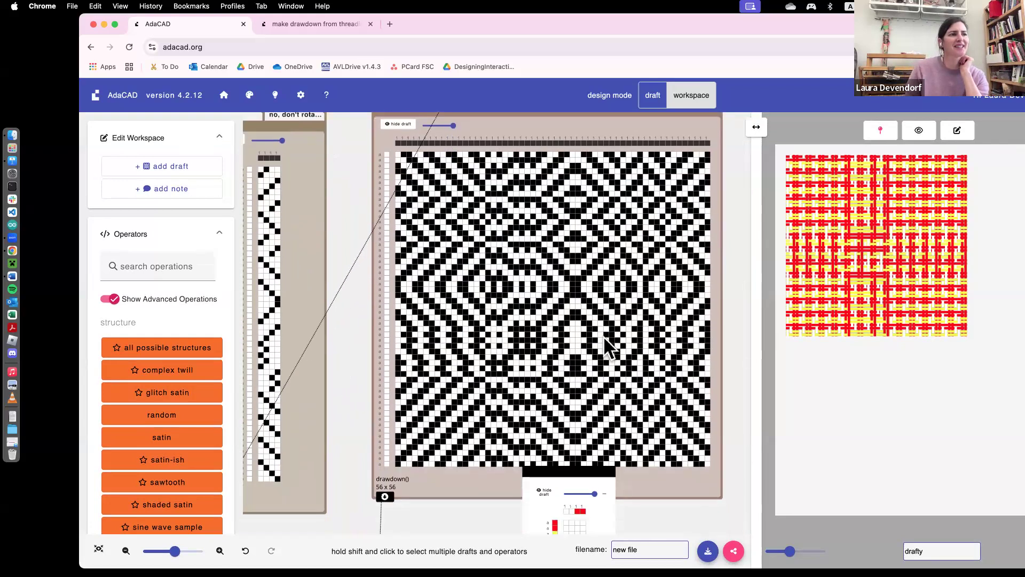
scroll(605, 336, down, 7)
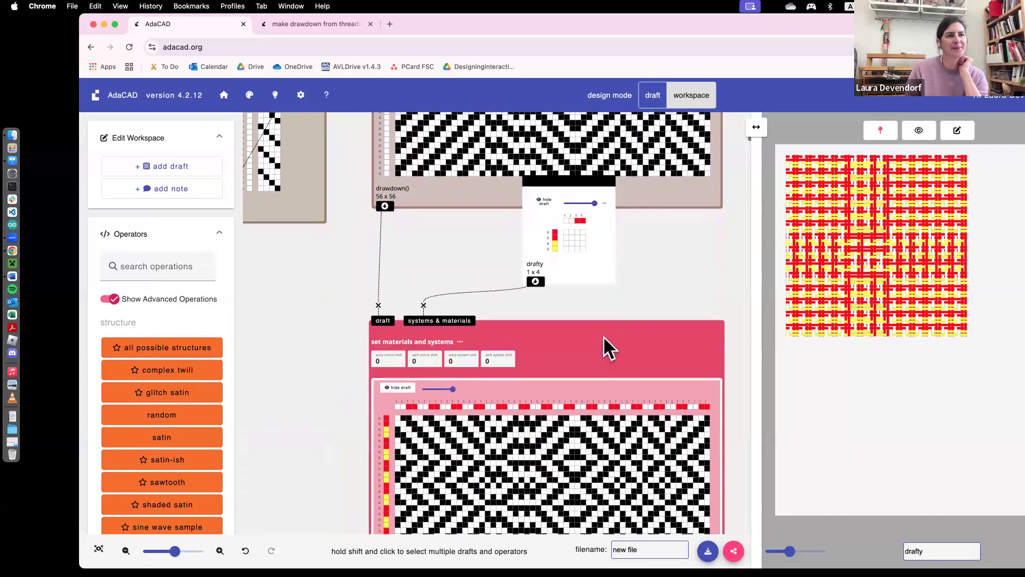
scroll(605, 335, down, 3)
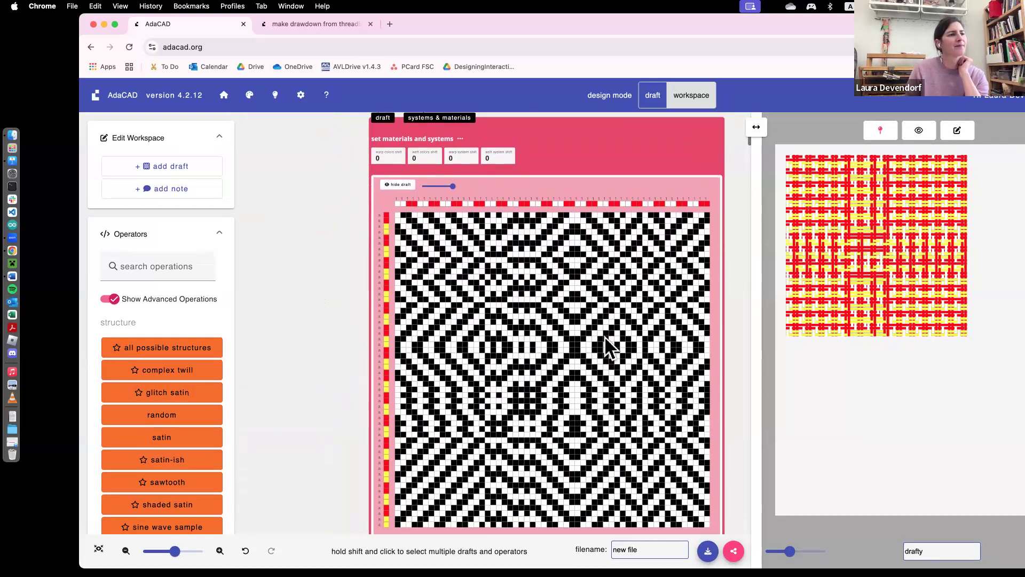
scroll(605, 335, up, 2)
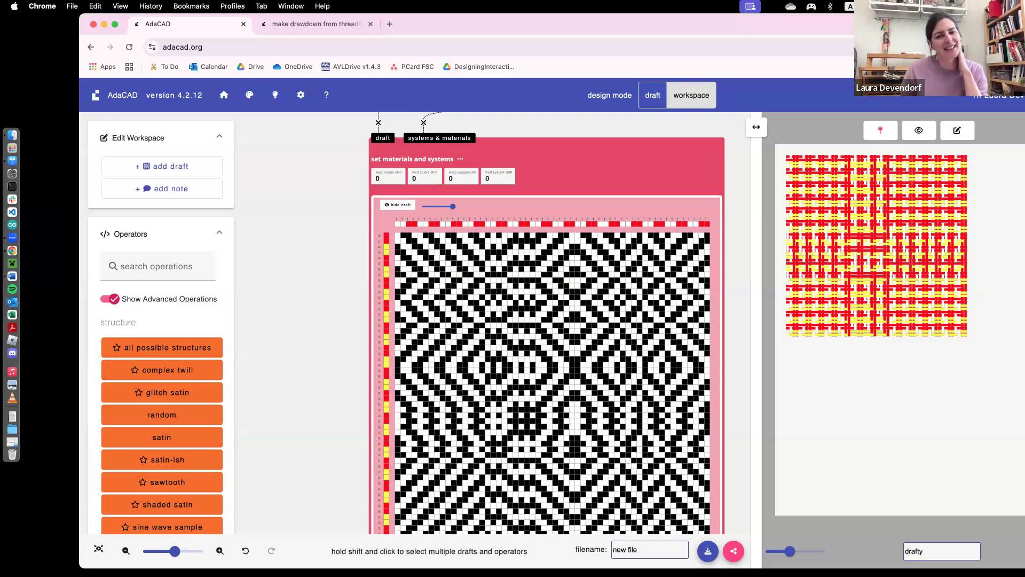
scroll(538, 319, right, 3)
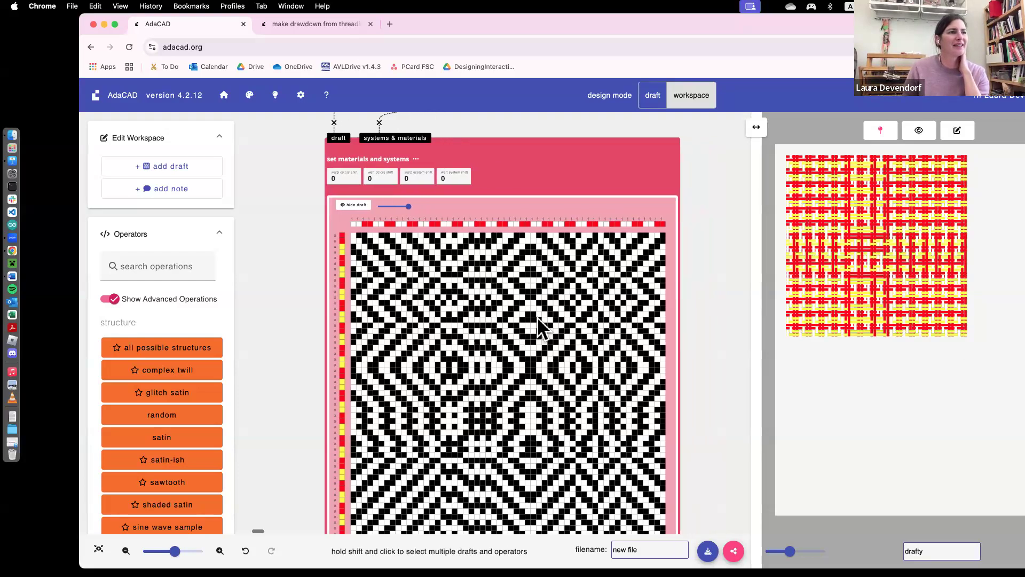
scroll(538, 319, down, 3)
scroll(537, 316, up, 2)
scroll(537, 316, left, 1)
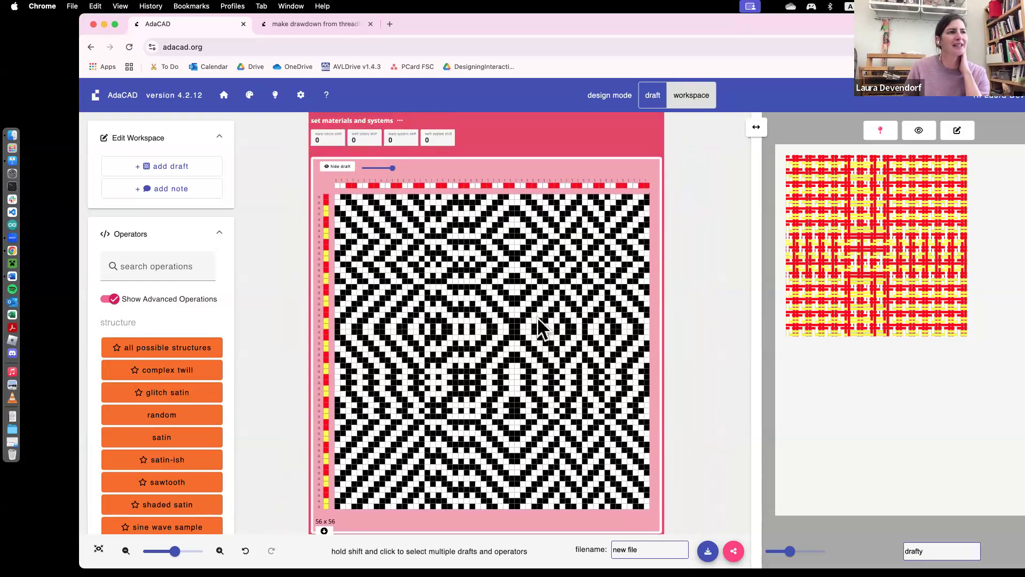
Add a stretch operation below set materials and systems and connect the coloured draft to its draft input
scroll(505, 368, down, 3)
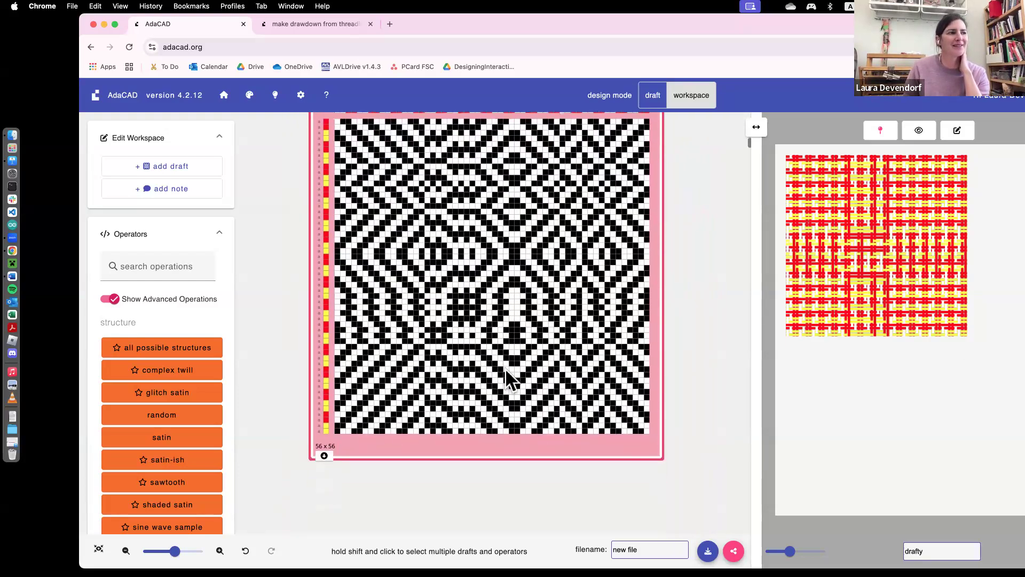
scroll(505, 367, down, 1)
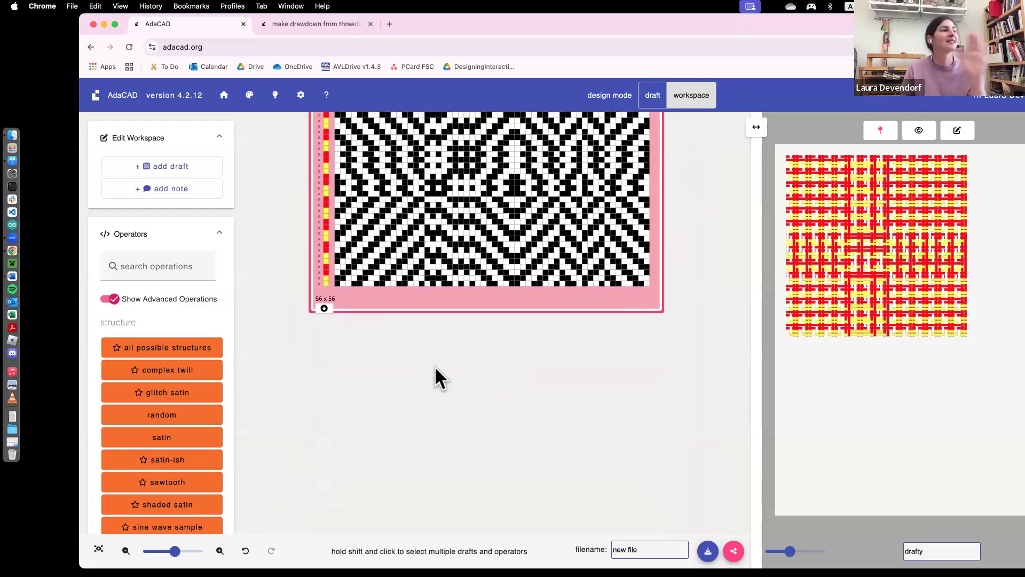
click(147, 271)
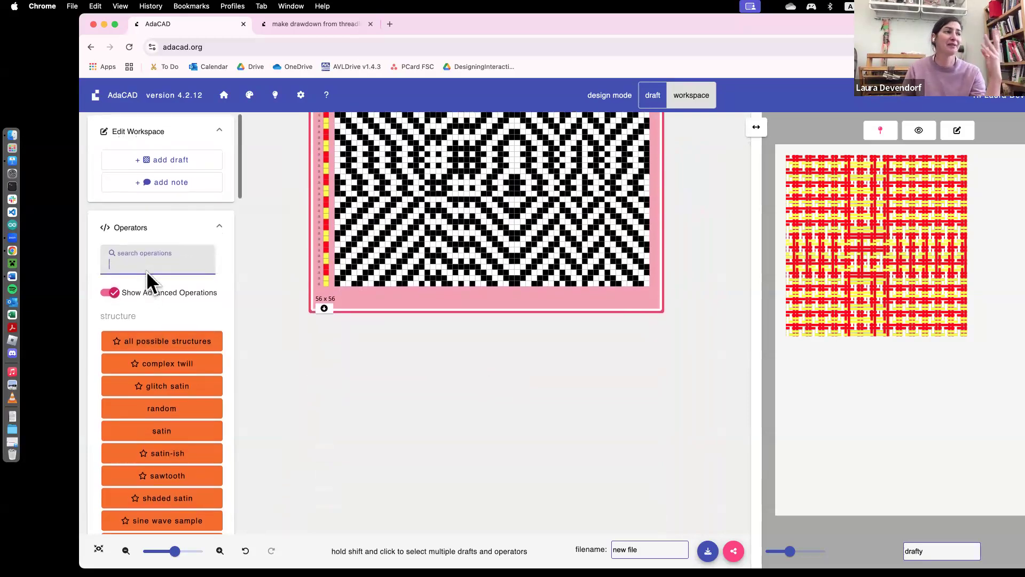
text(stre)
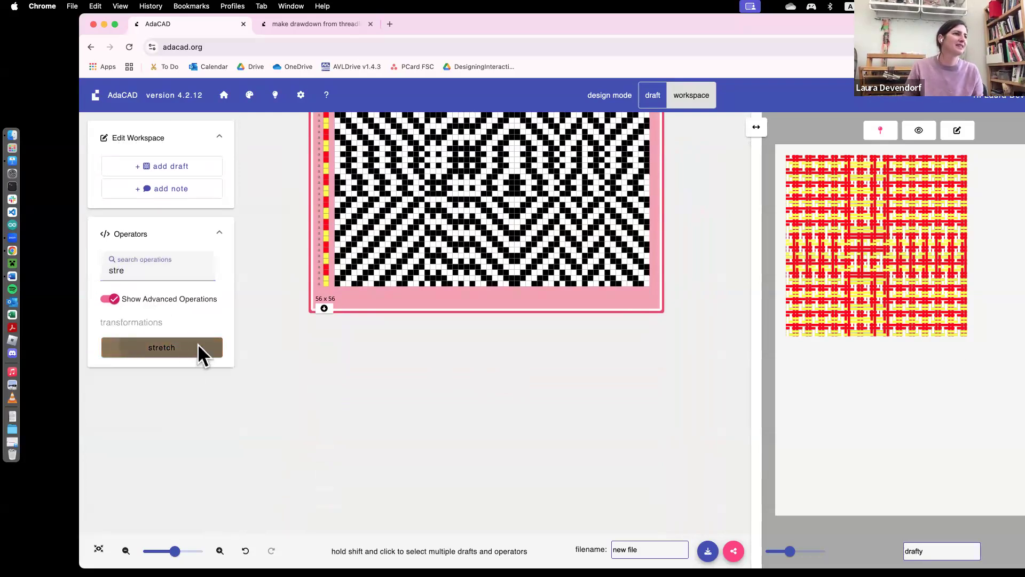
click(198, 343)
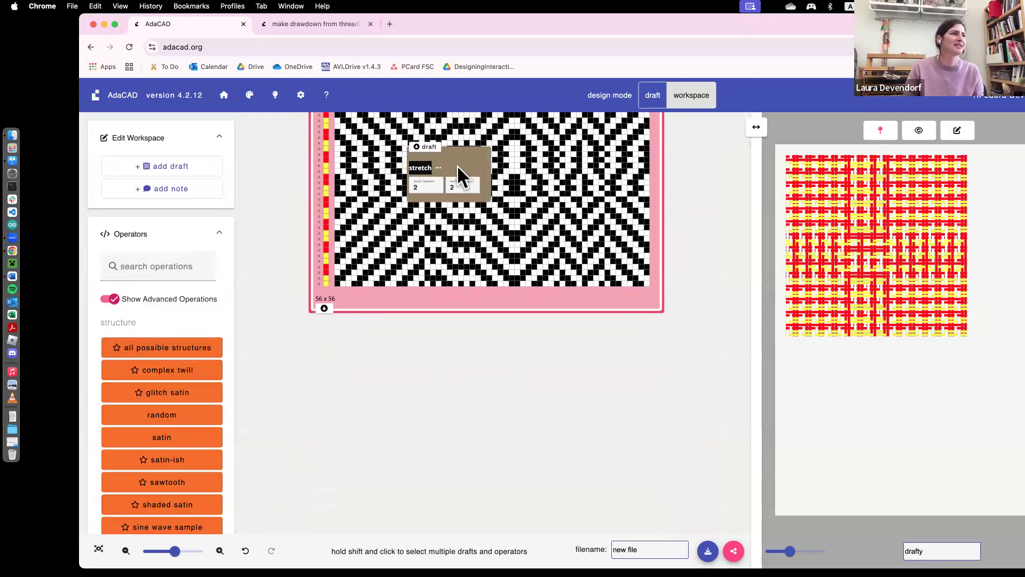
drag(377, 427, 347, 410)
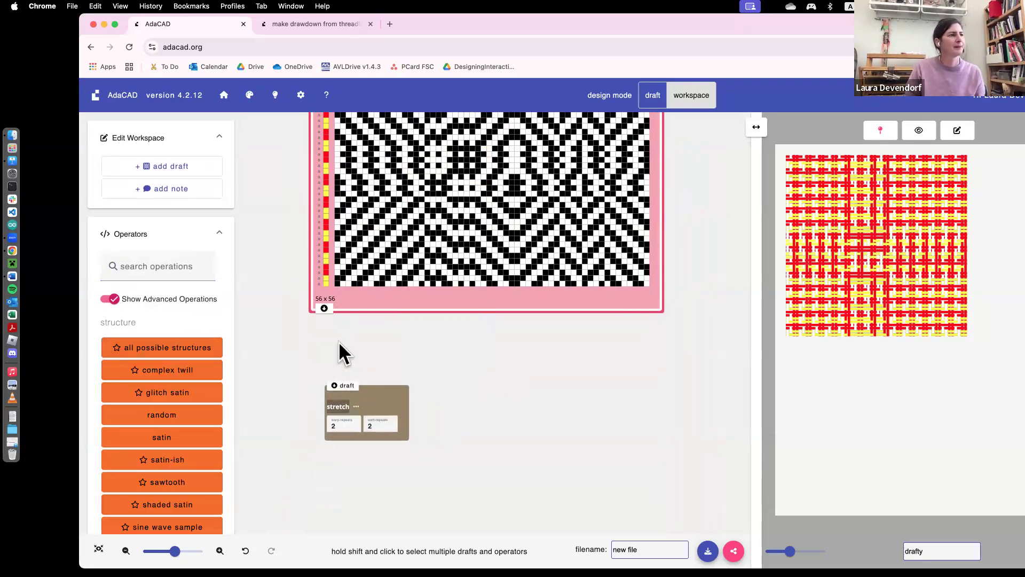
click(322, 308)
click(336, 380)
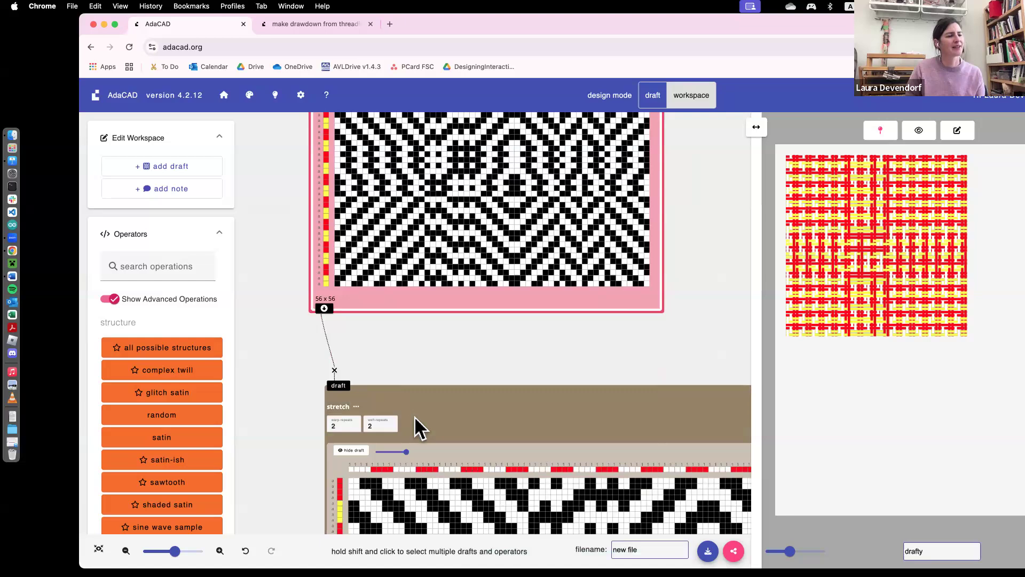
Add a fill operation below the stretched draft and connect the stretch result to its pattern input
scroll(414, 415, down, 5)
scroll(414, 416, down, 5)
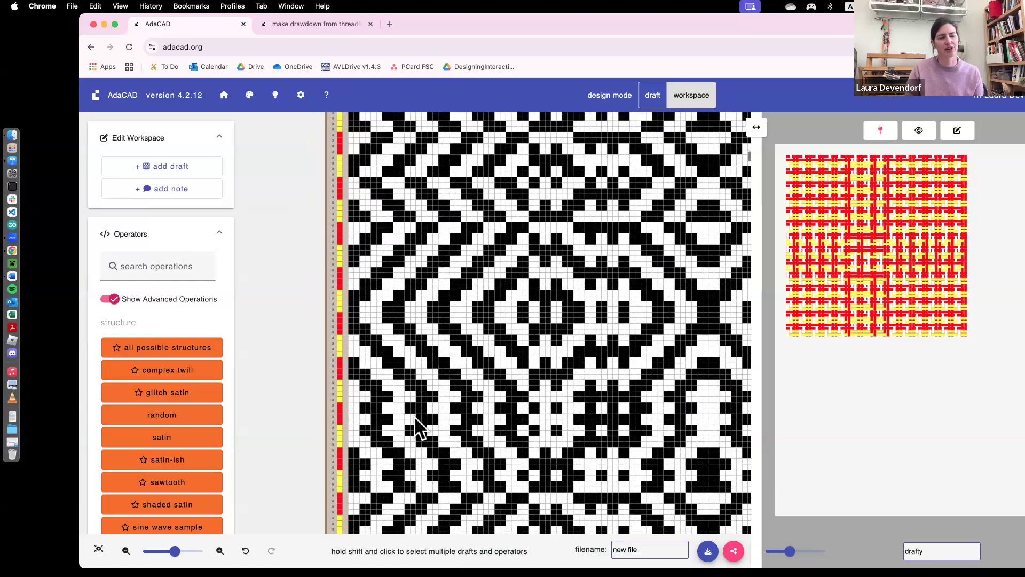
scroll(414, 415, right, 3)
scroll(414, 415, down, 5)
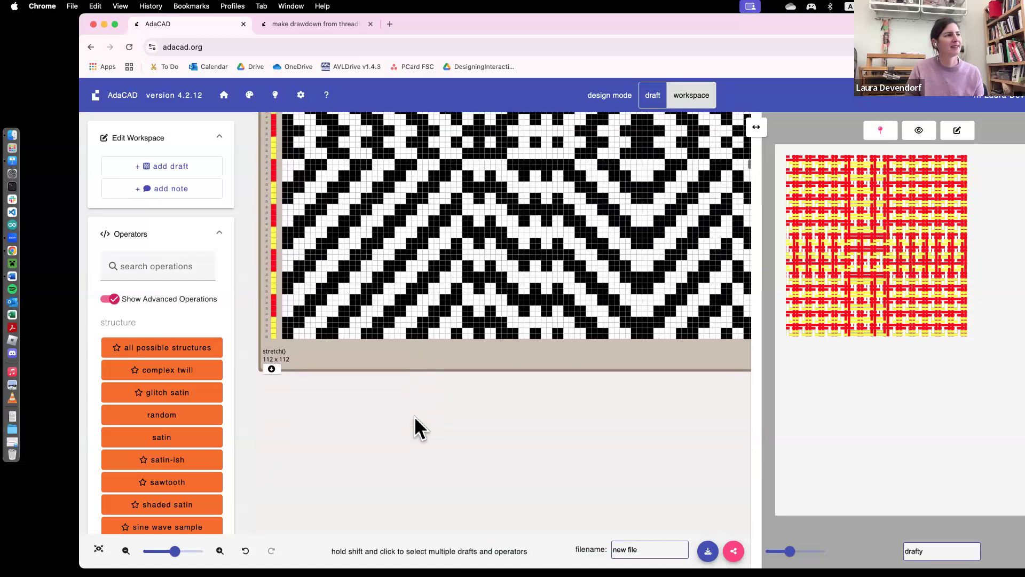
scroll(414, 415, left, 2)
click(171, 270)
text(fill)
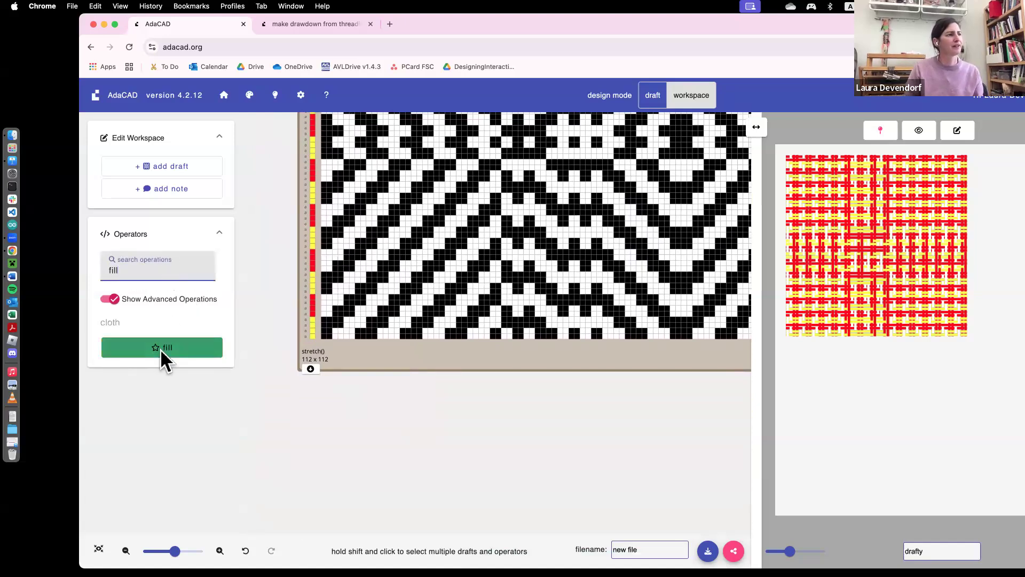
click(160, 348)
drag(440, 159, 344, 478)
click(305, 366)
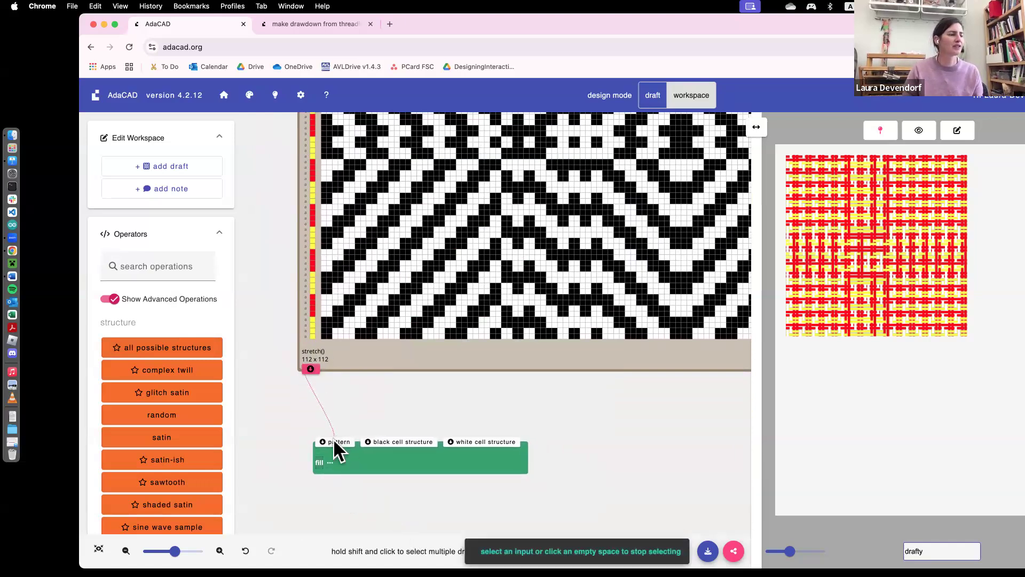
click(327, 440)
Add a weft-facing satin operation and connect its draft to the fill operation's white cell structure input
click(215, 436)
click(420, 286)
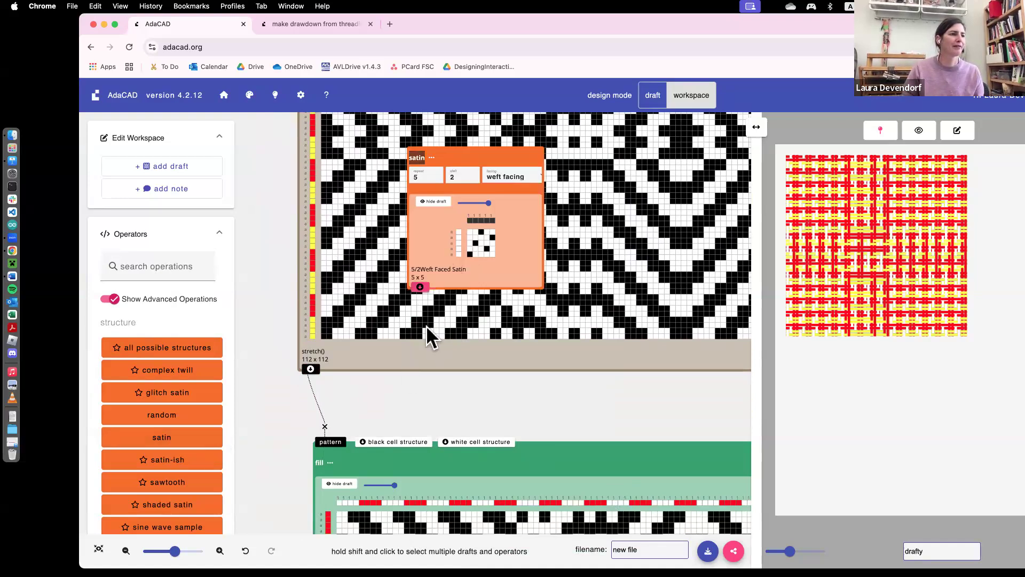
click(449, 442)
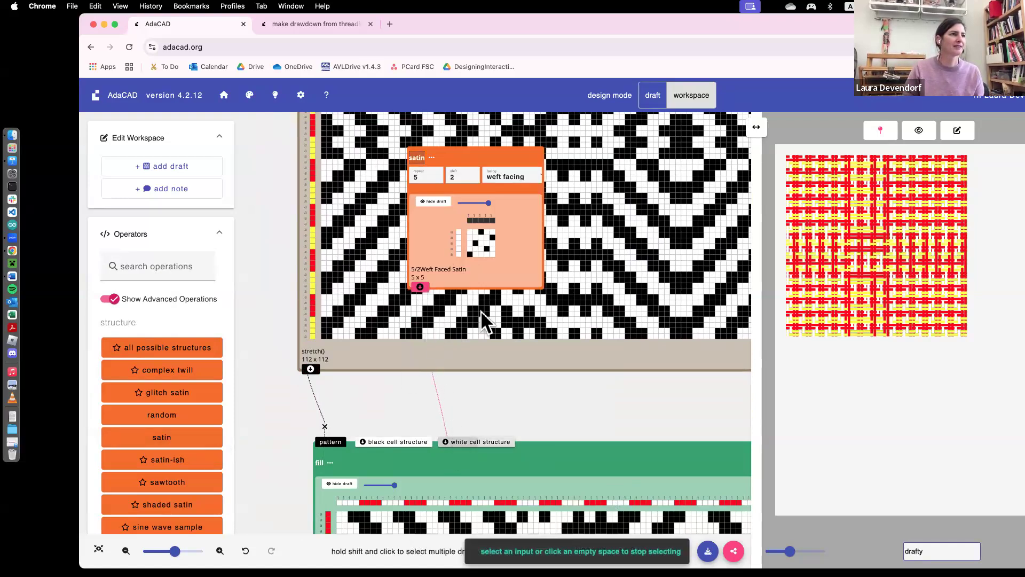
Duplicate the satin operation, set the copy to warp facing, and connect it to the fill operation's black cell structure input
right_click(514, 159)
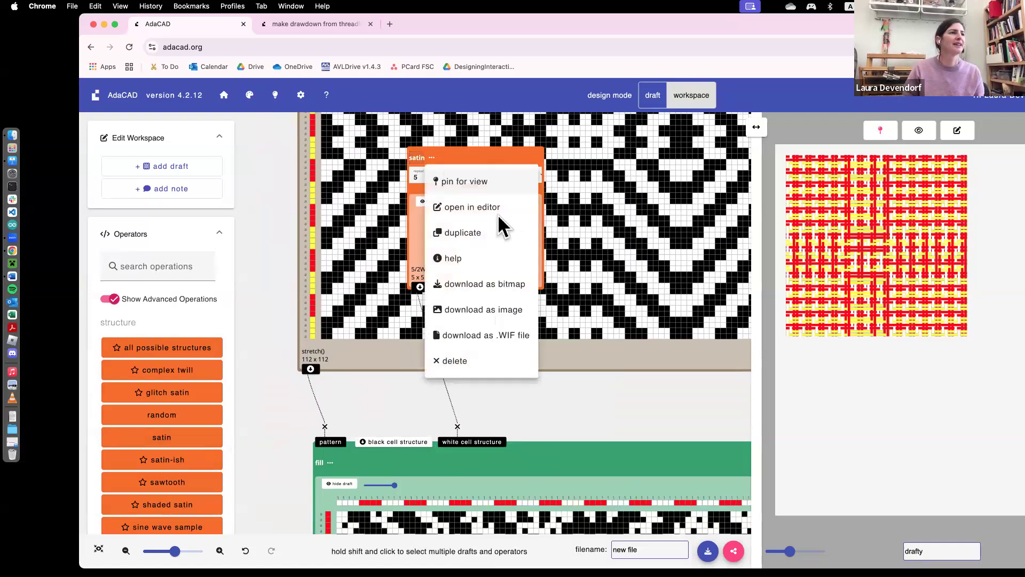
click(476, 231)
drag(572, 149, 647, 153)
click(641, 180)
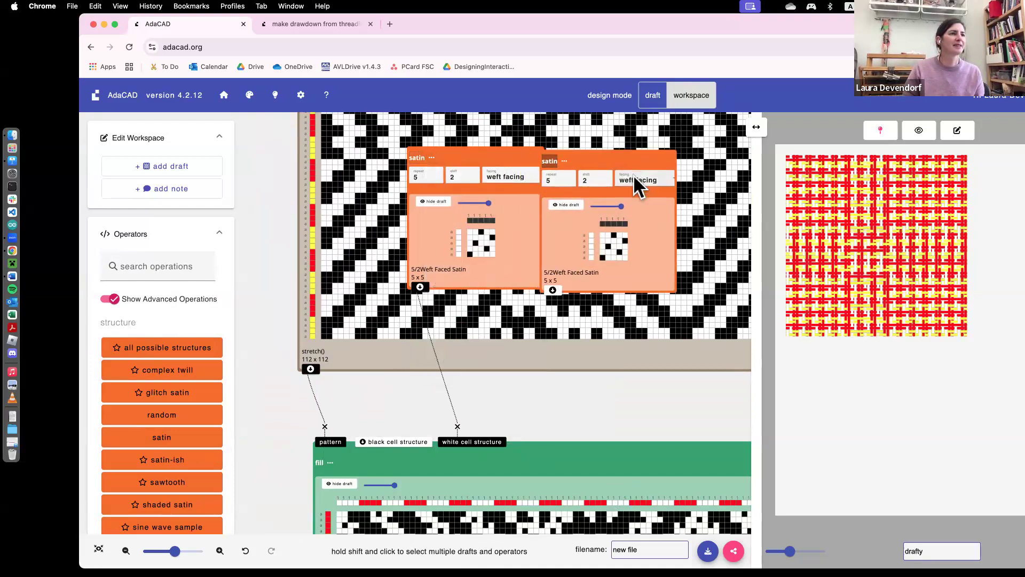
click(632, 205)
click(552, 290)
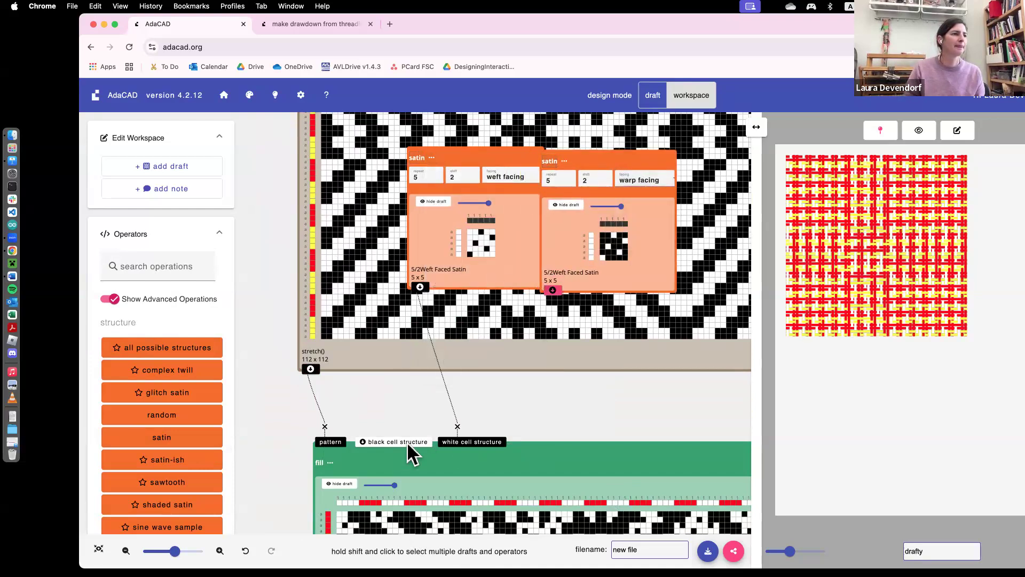
click(421, 441)
Unpin the earlier draft from the viewer and display the fill operation's result as a cloth preview
scroll(624, 348, down, 5)
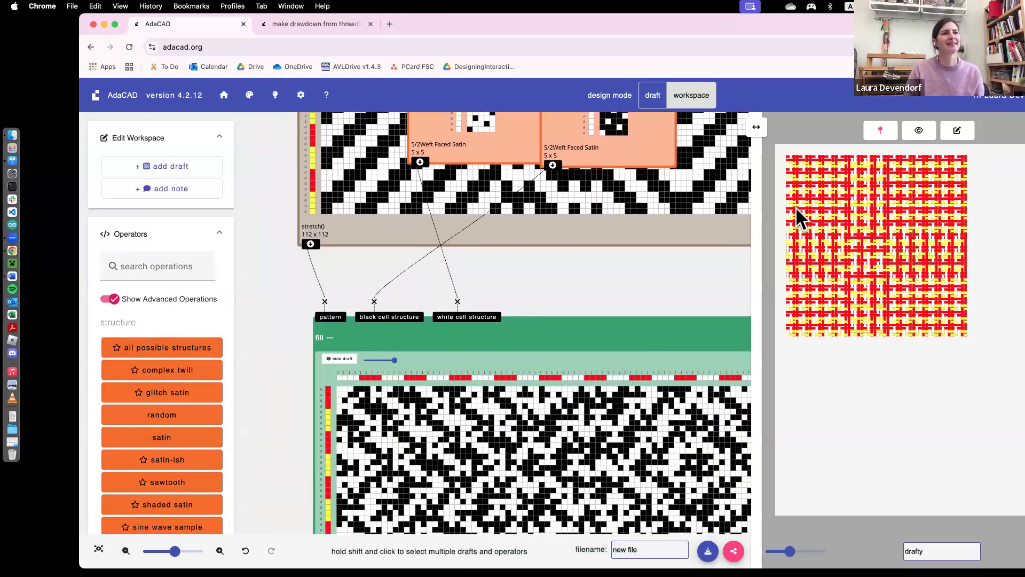
click(876, 131)
click(610, 334)
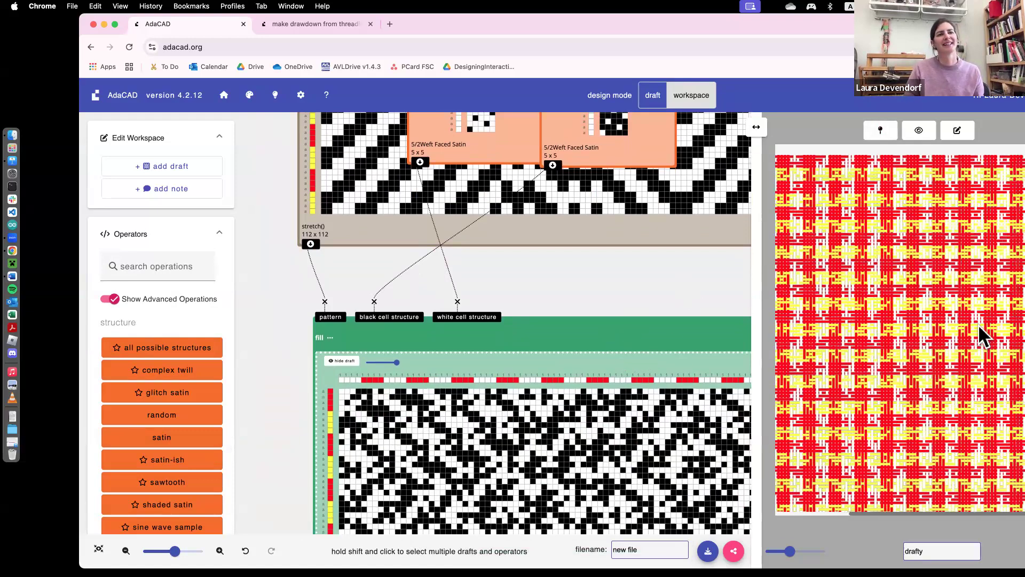
scroll(978, 325, down, 1)
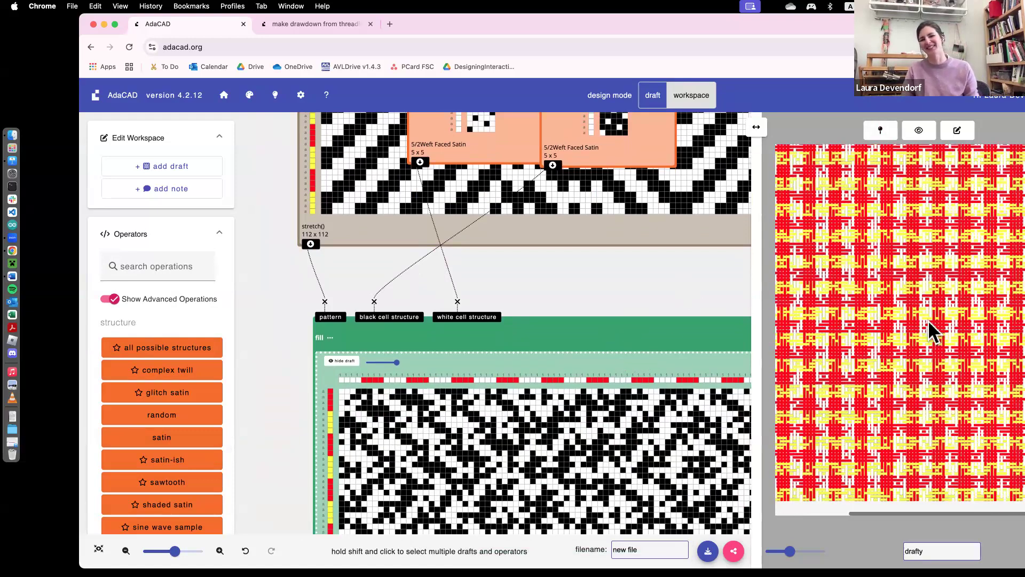
Show the set materials and systems result in the viewer and pin it there
scroll(928, 319, left, 2)
scroll(927, 319, up, 1)
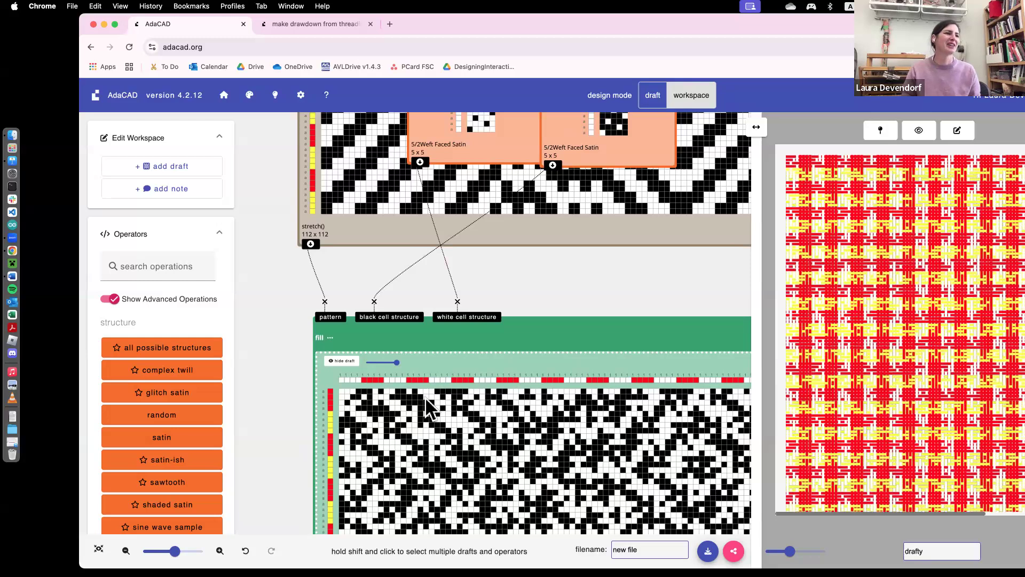
scroll(425, 396, up, 15)
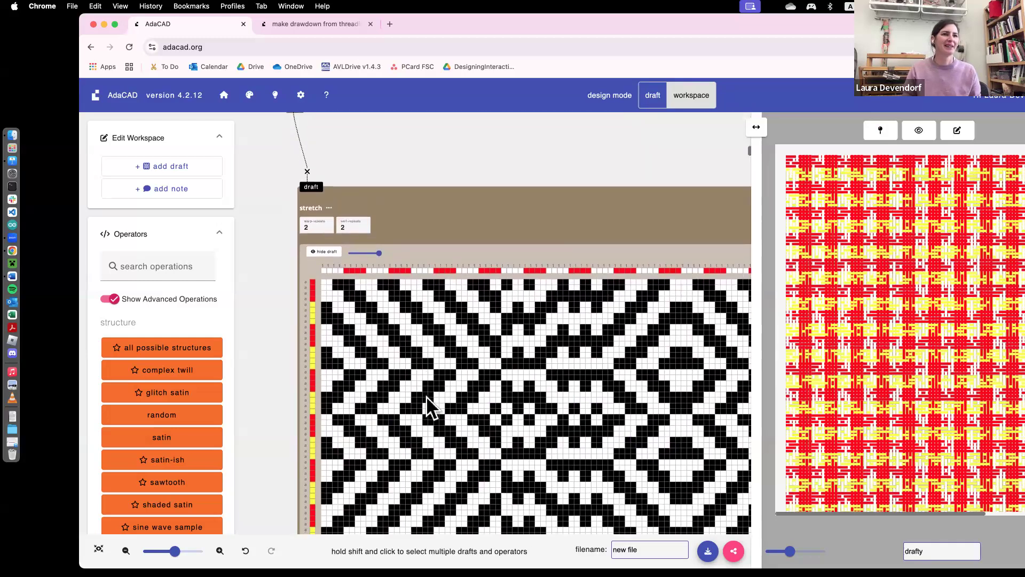
scroll(427, 396, down, 6)
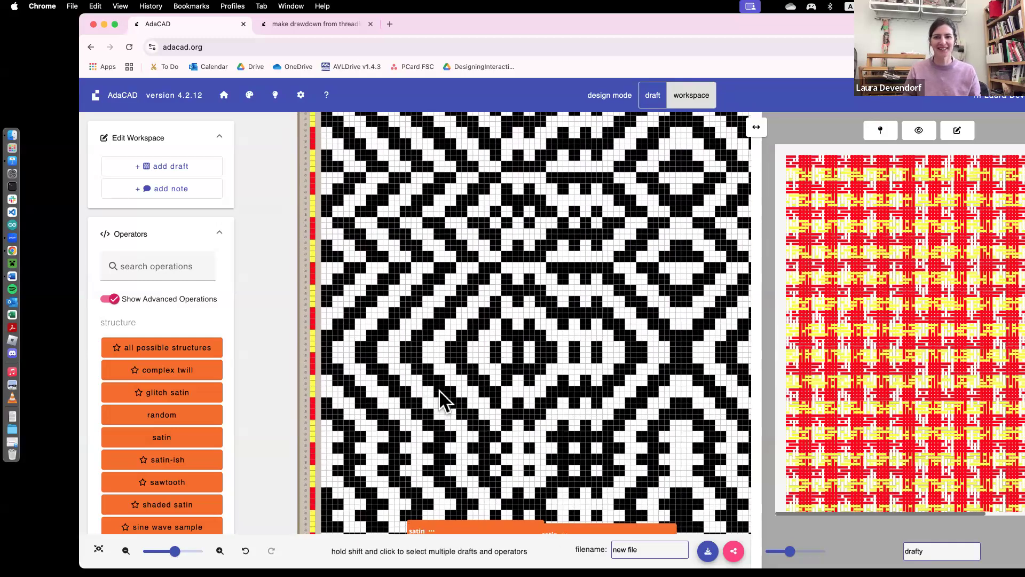
scroll(470, 383, up, 3)
scroll(472, 384, up, 6)
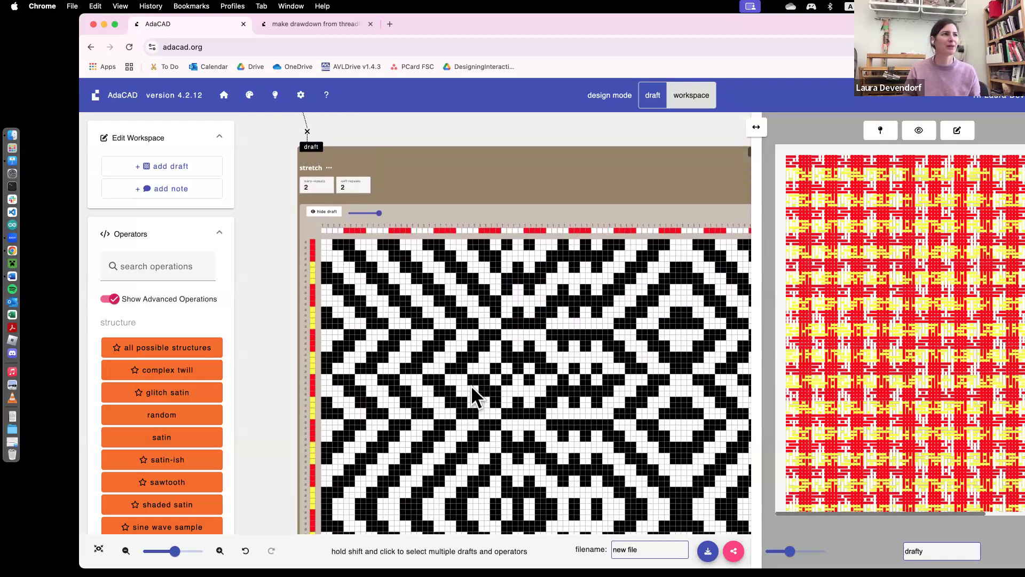
scroll(471, 385, down, 2)
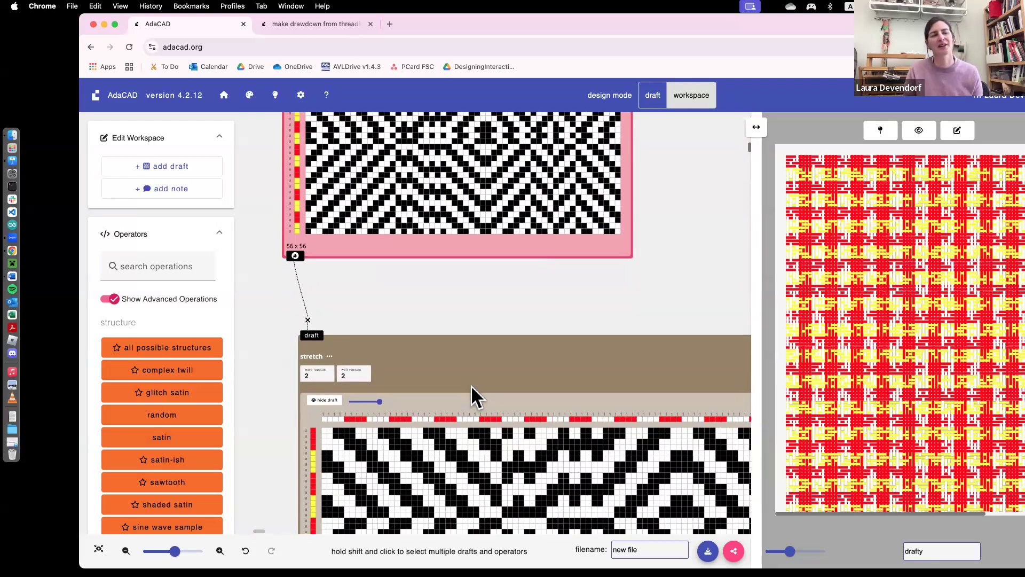
scroll(517, 391, down, 10)
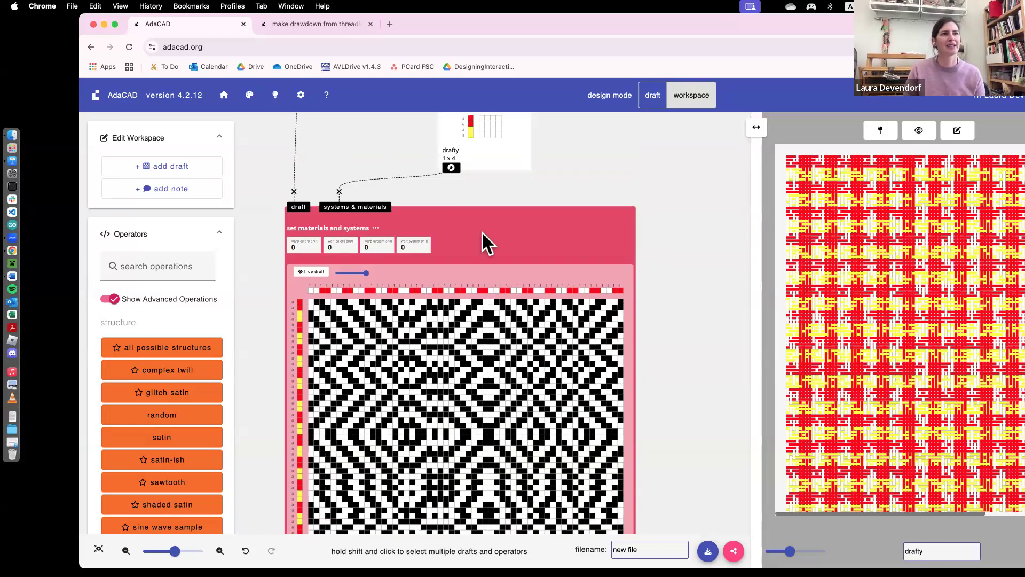
click(482, 240)
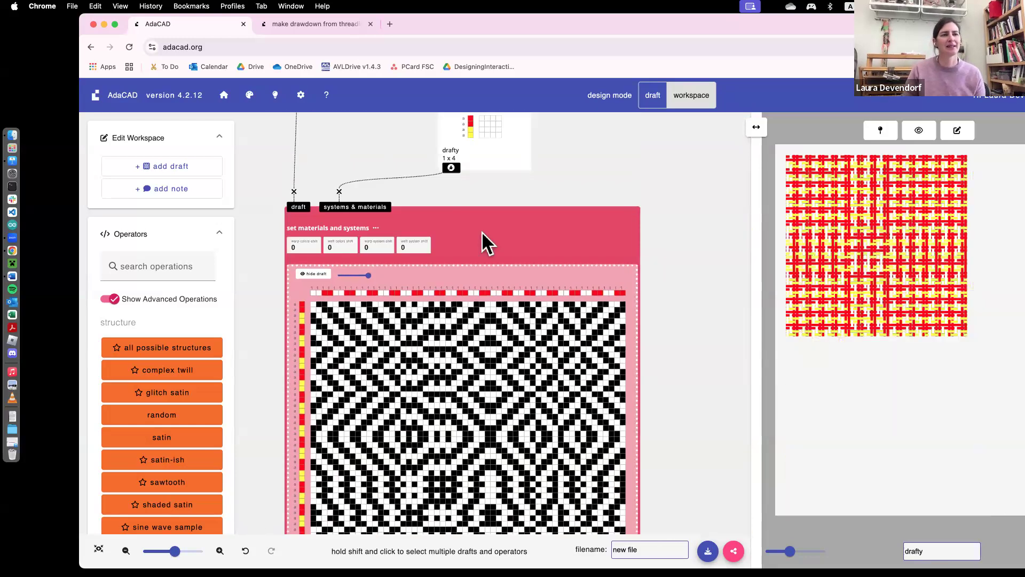
click(880, 131)
Add an all possible structures operation and place it beside the 4 x 4 tieup draft
scroll(424, 374, up, 10)
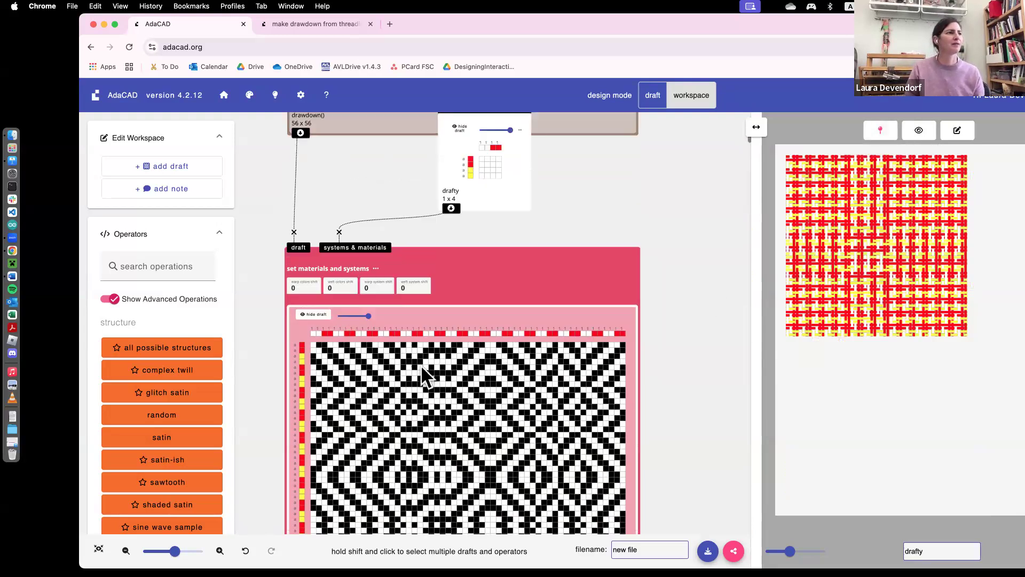
scroll(435, 353, left, 6)
scroll(437, 352, up, 8)
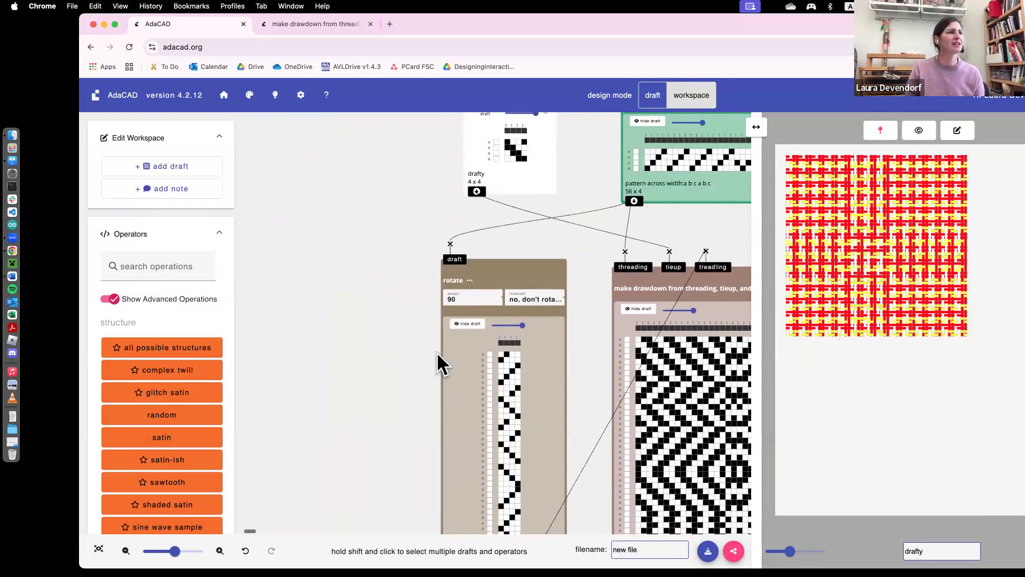
scroll(437, 352, right, 3)
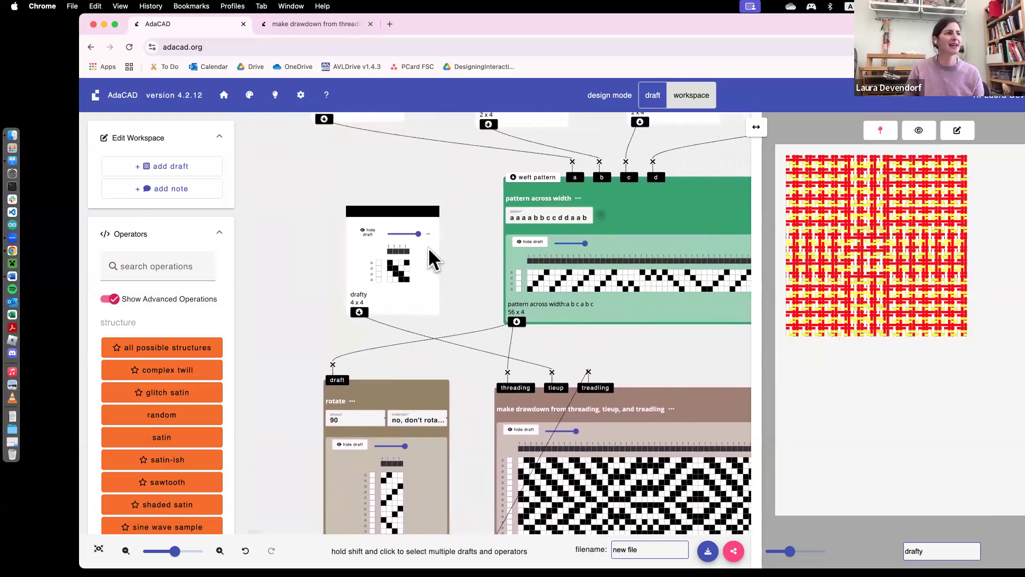
click(193, 344)
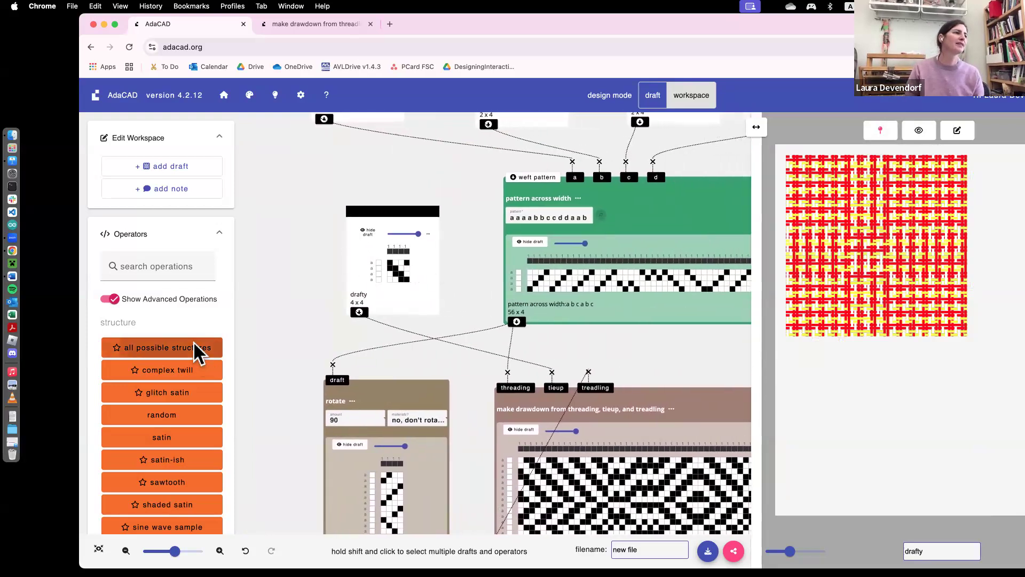
drag(450, 151, 258, 192)
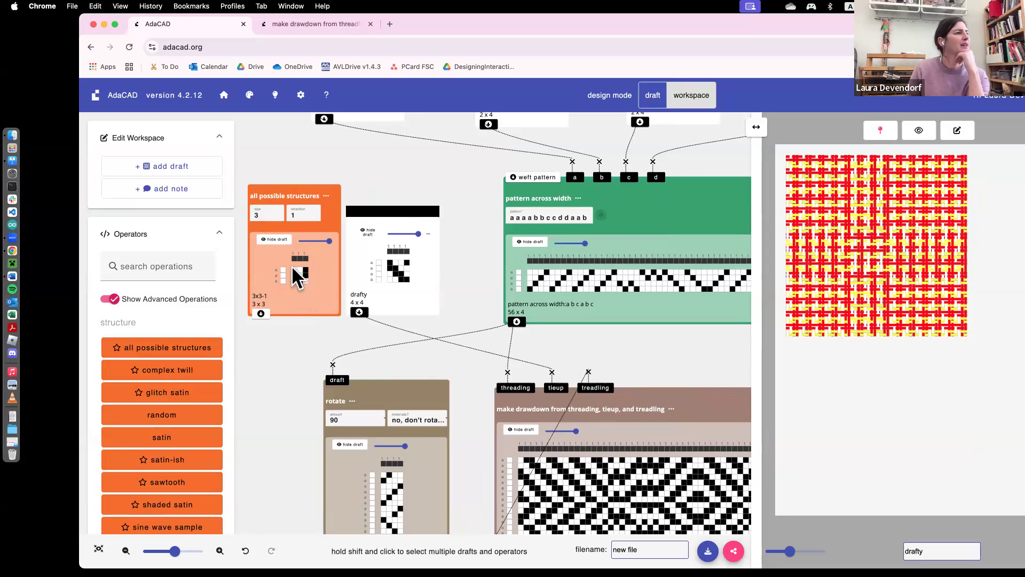
Set the all possible structures operation's selection to 5 and its size to 4
click(307, 214)
key(BackSpace)
text(2)
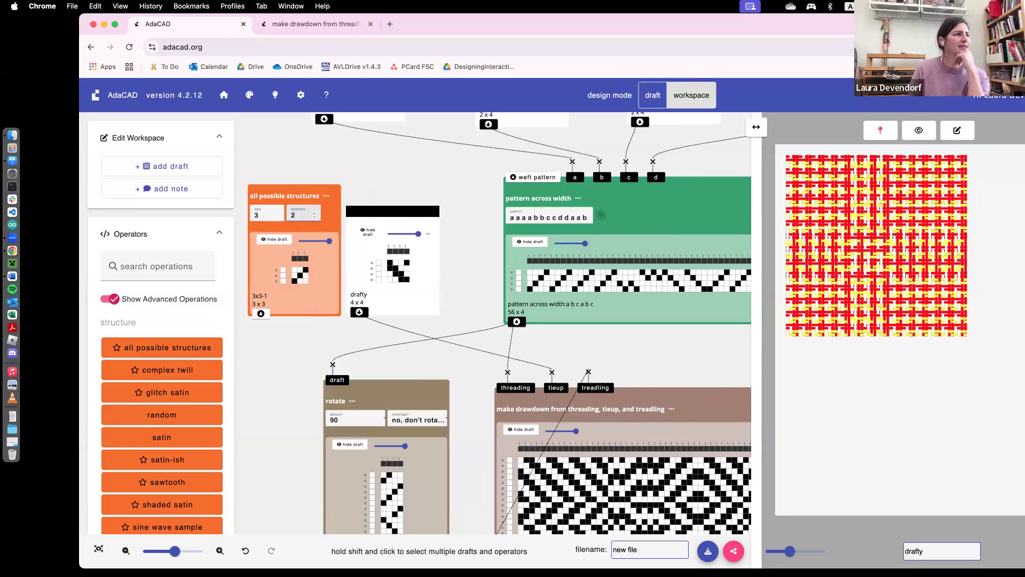
key(BackSpace)
text(4)
key(Up)
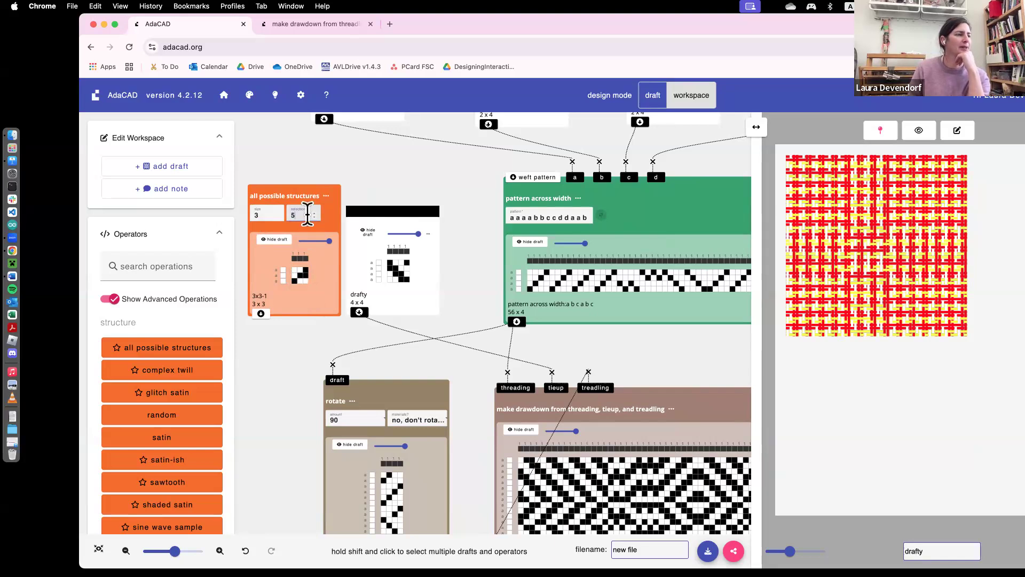
click(260, 215)
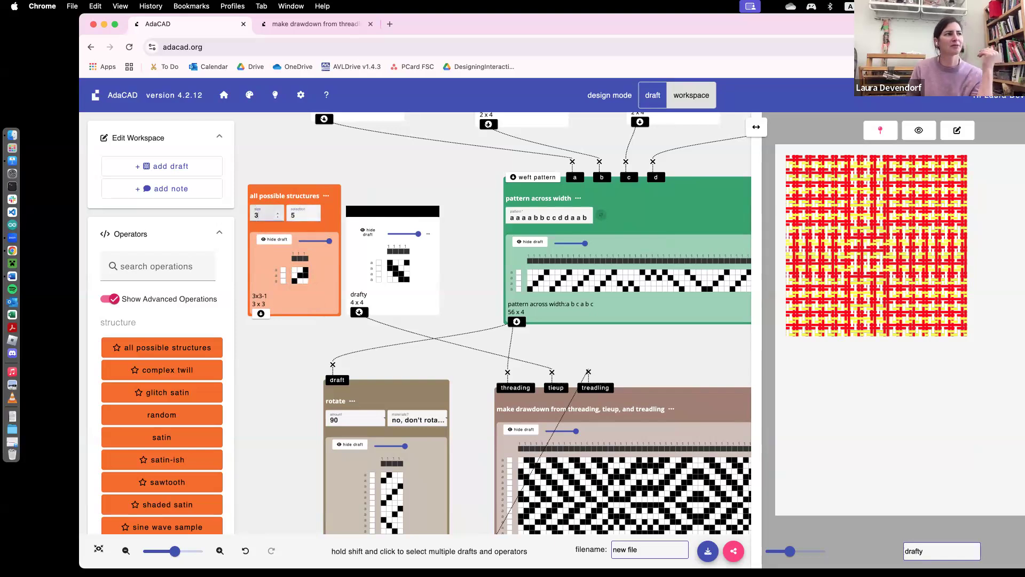
key(Up)
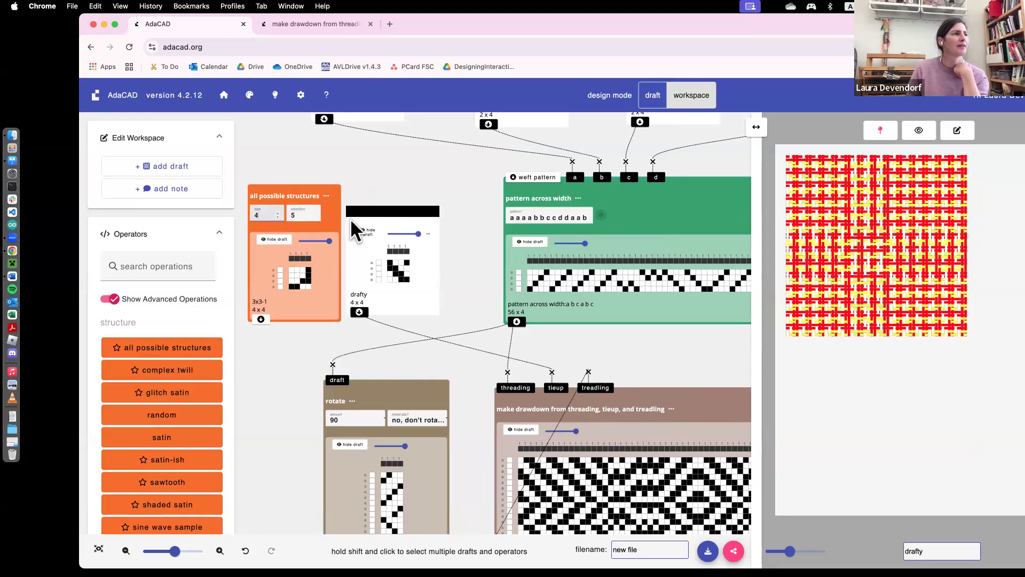
Browse through the possible 4 x 4 structures one by one until selection 49
click(312, 218)
key(Down)
key(Down)
key(Down)
key(Down)
key(Up)
key(Up)
key(Up)
key(Up)
key(Up)
key(Up)
key(Up)
key(Up)
key(Up)
key(Up)
key(Up)
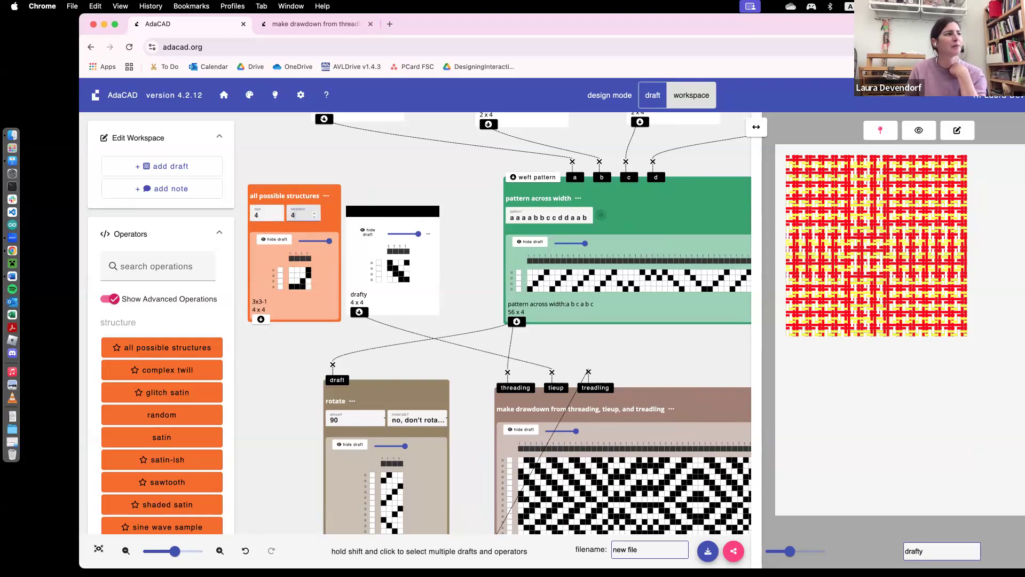
key(Up)
key(Up)
key(Up)
key(Up)
key(Up)
key(Up)
key(Up)
key(Up)
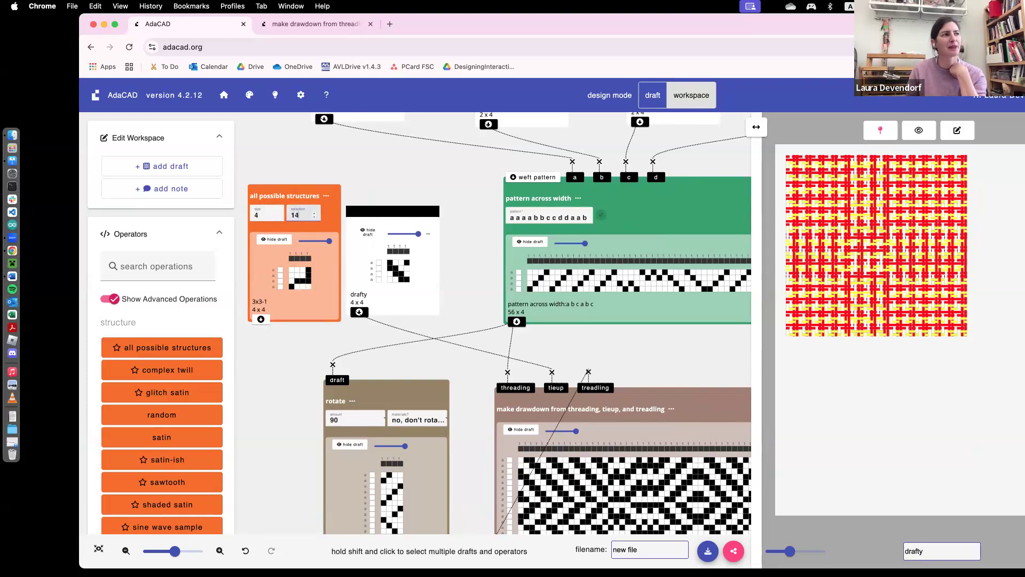
key(Up)
key(Up)
key(Up)
key(Up)
key(Up)
key(Up)
key(Up)
key(Up)
key(Up)
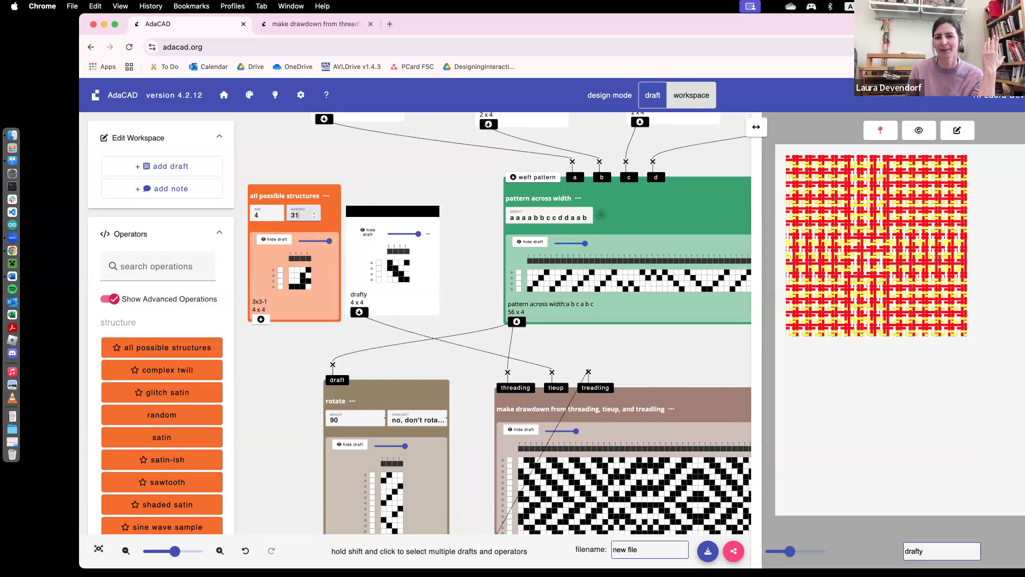
key(Up)
key(Up)
key(Up)
key(Up)
key(Up)
key(Up)
key(Up)
key(Up)
key(Up)
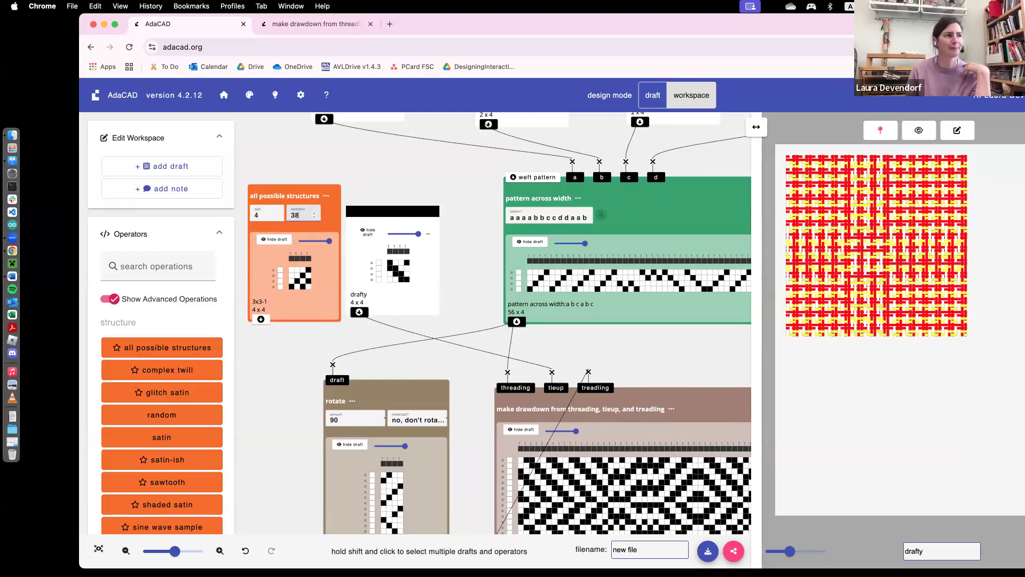
key(Up)
key(Up)
key(Up)
key(Up)
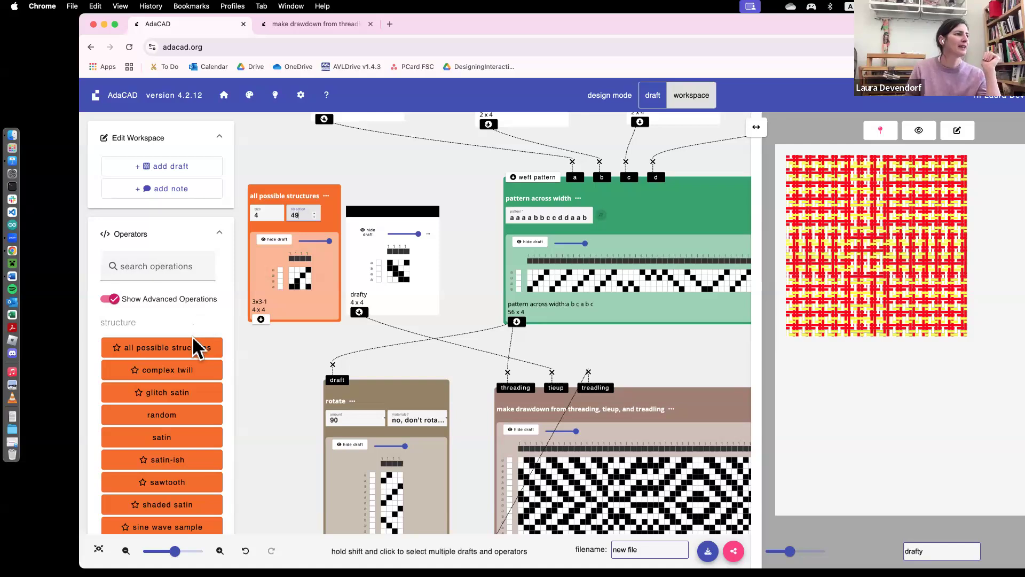
mouse_move(195, 341)
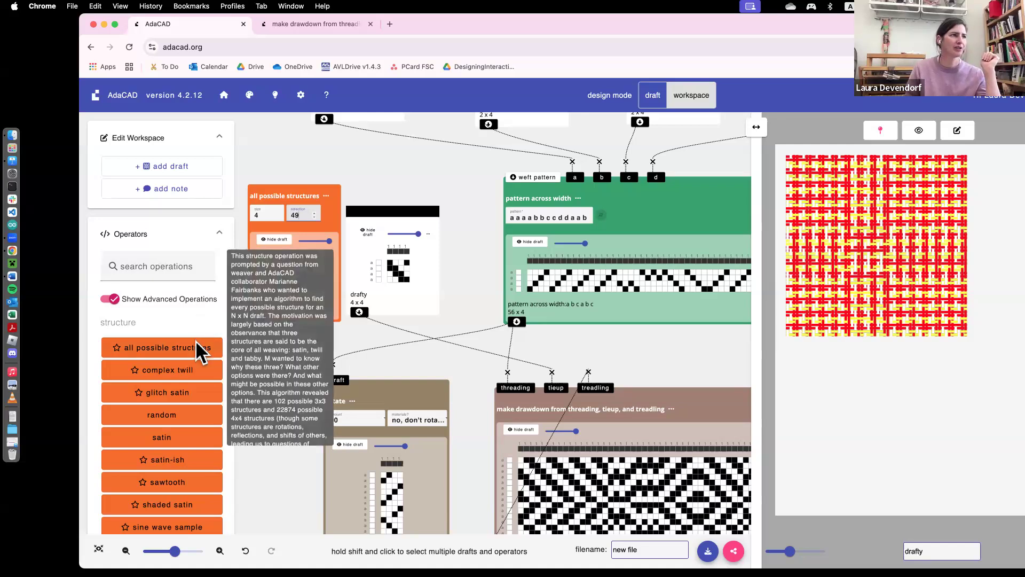
click(273, 209)
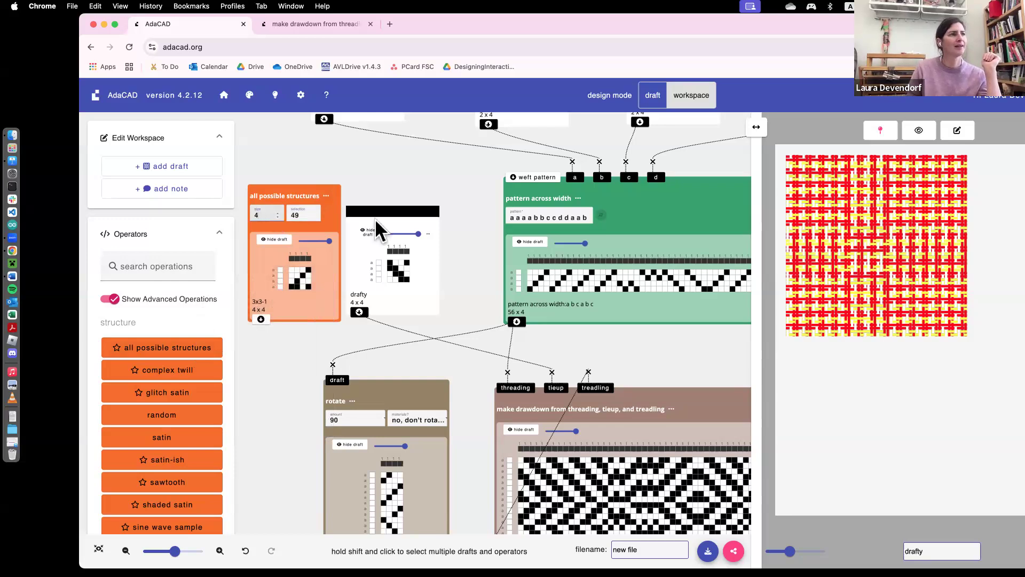
Disconnect the hand-drawn draft from the drawdown's tieup input and connect the all possible structures result in its place
click(551, 370)
click(261, 319)
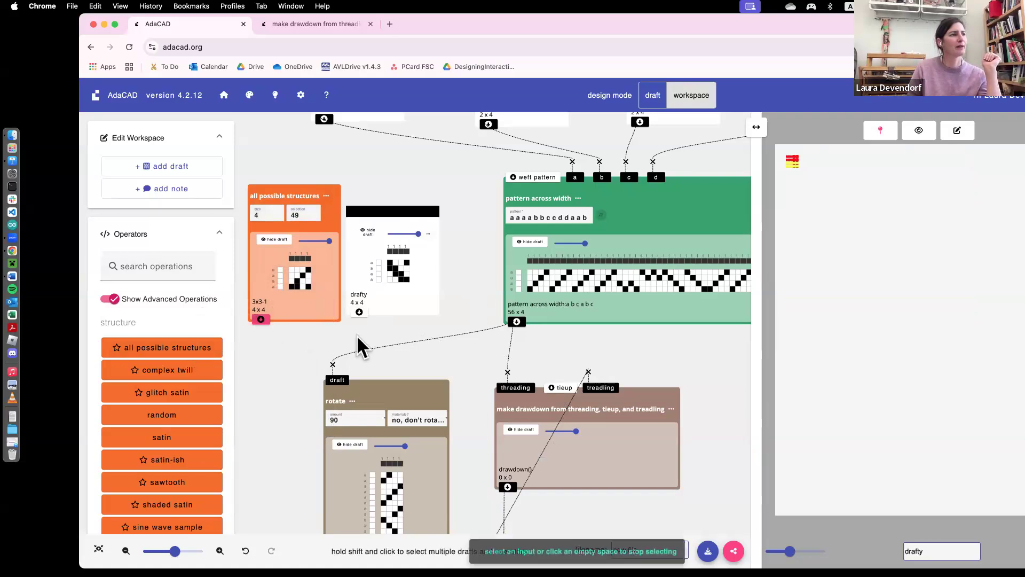
click(560, 387)
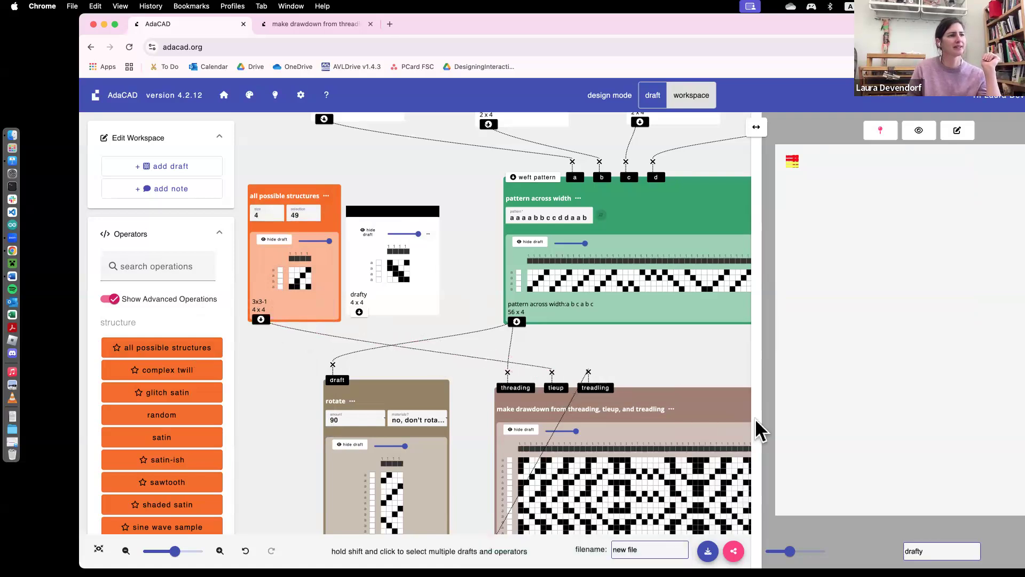
Unpin the outdated preview and pin the updated set materials and systems result in the viewer
scroll(678, 403, down, 3)
scroll(678, 404, right, 4)
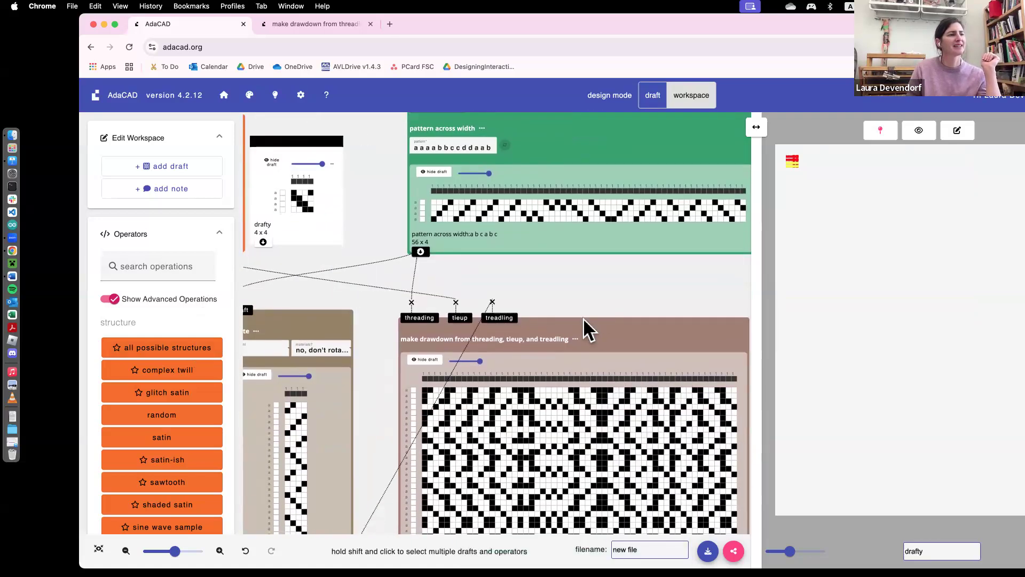
scroll(587, 326, down, 10)
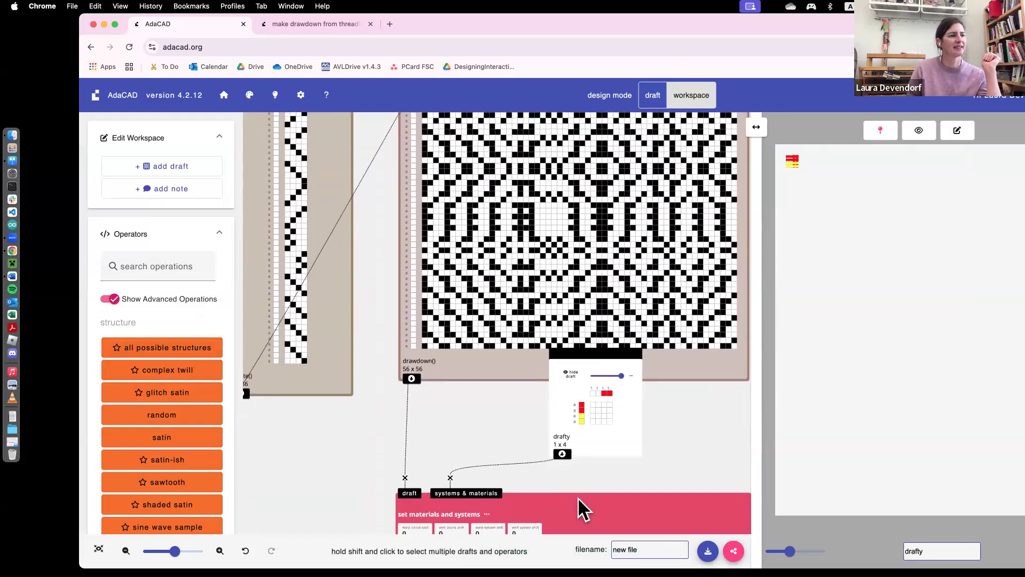
scroll(630, 379, down, 5)
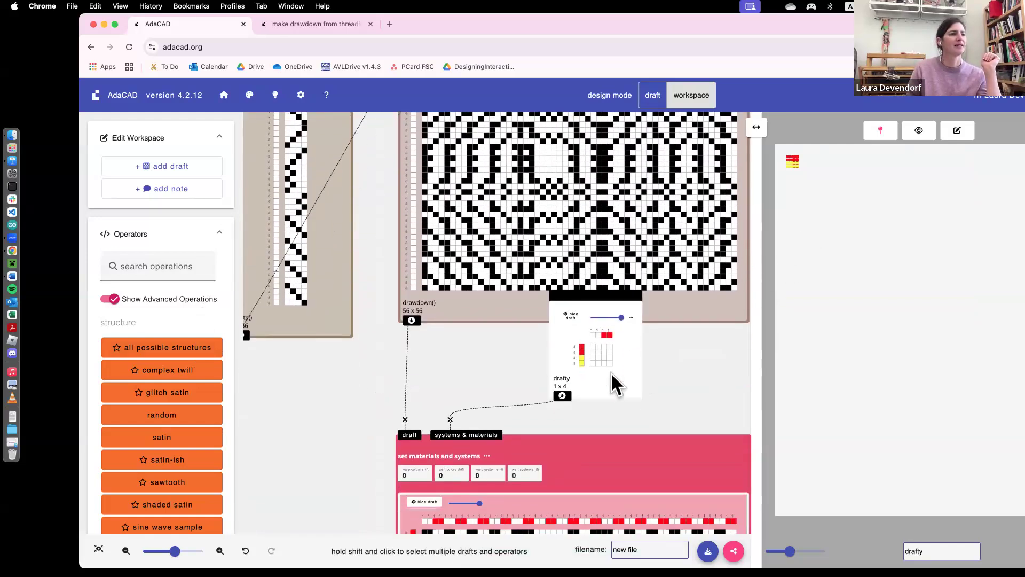
click(886, 137)
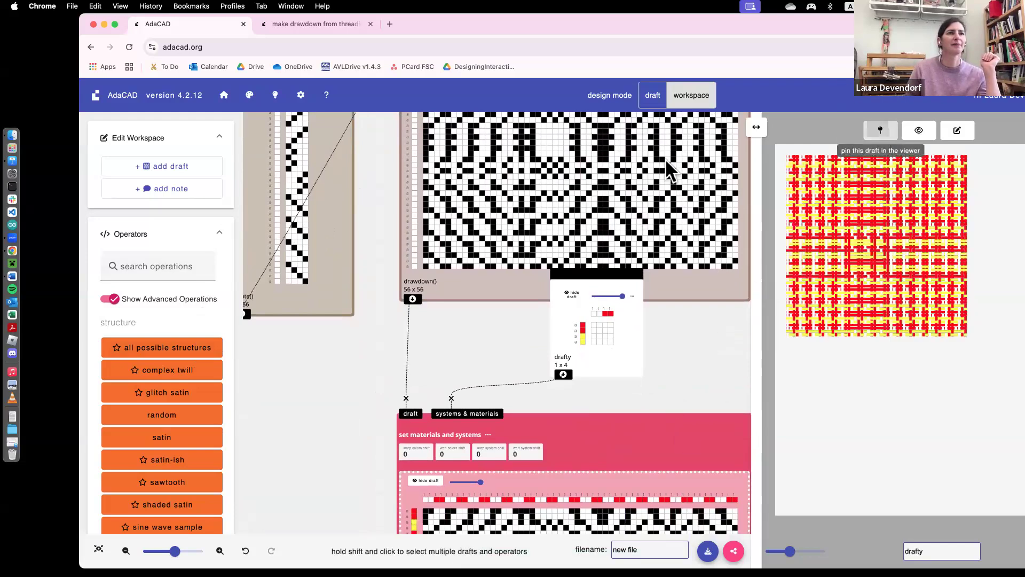
Advance the tieup's structure selection one by one to 60, comparing the cloth preview for each structure
scroll(427, 206, up, 8)
scroll(430, 200, left, 10)
scroll(430, 200, up, 5)
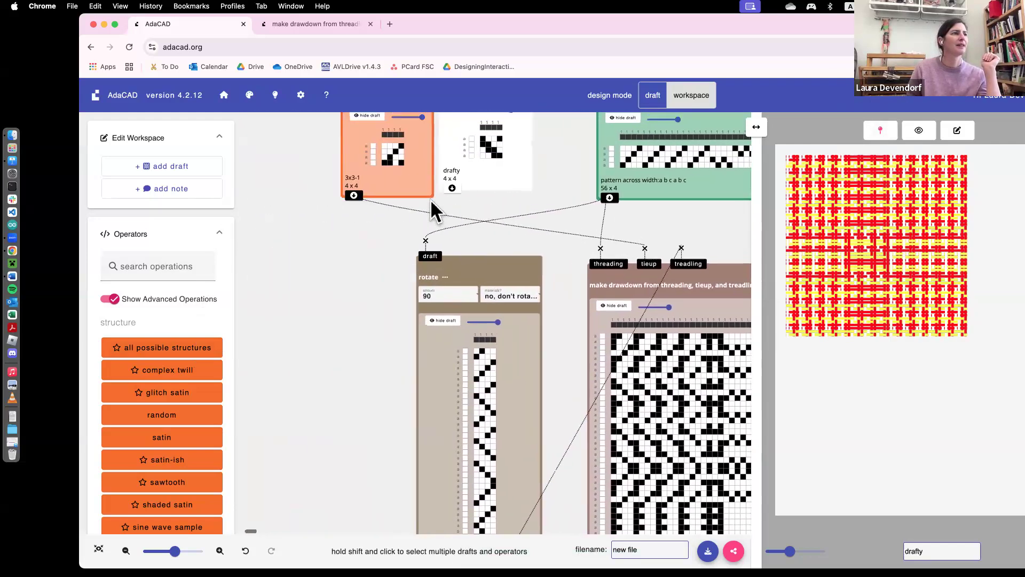
key(Up)
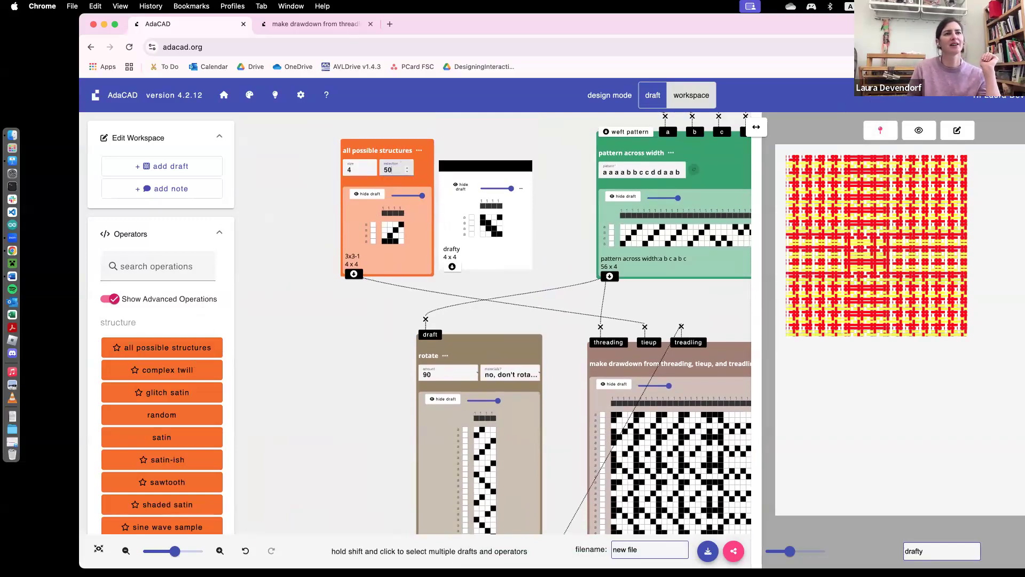
key(Up)
key(Up)
key(Up)
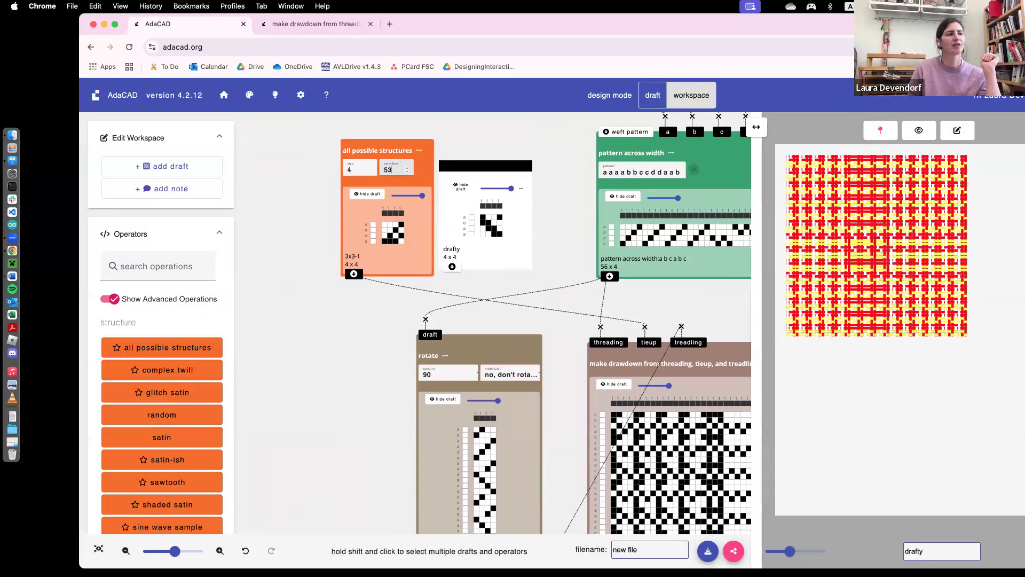
key(Up)
scroll(472, 204, right, 3)
scroll(472, 204, down, 1)
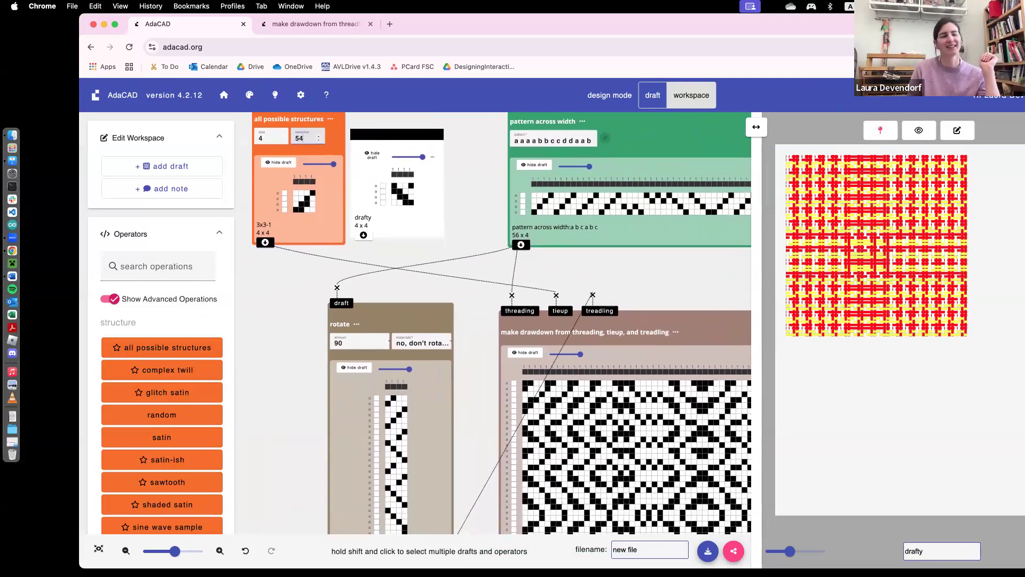
key(Up)
key(Up)
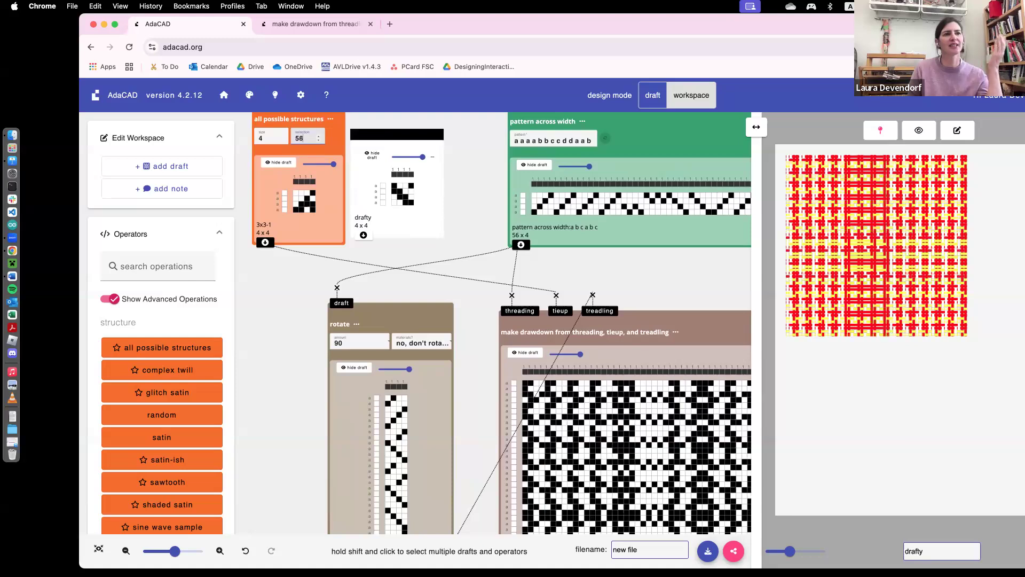
key(Up)
key(Up)
key(Up)
key(Up)
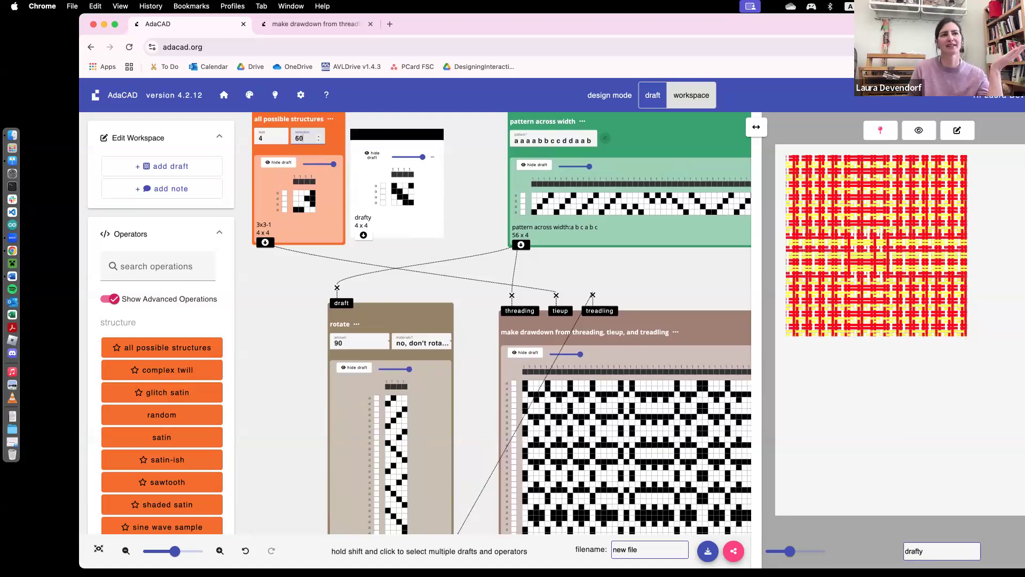
Advance the all possible structures selection one by one from 60 to 70, comparing the drawdown and cloth preview for each tieup
key(Up)
key(Up)
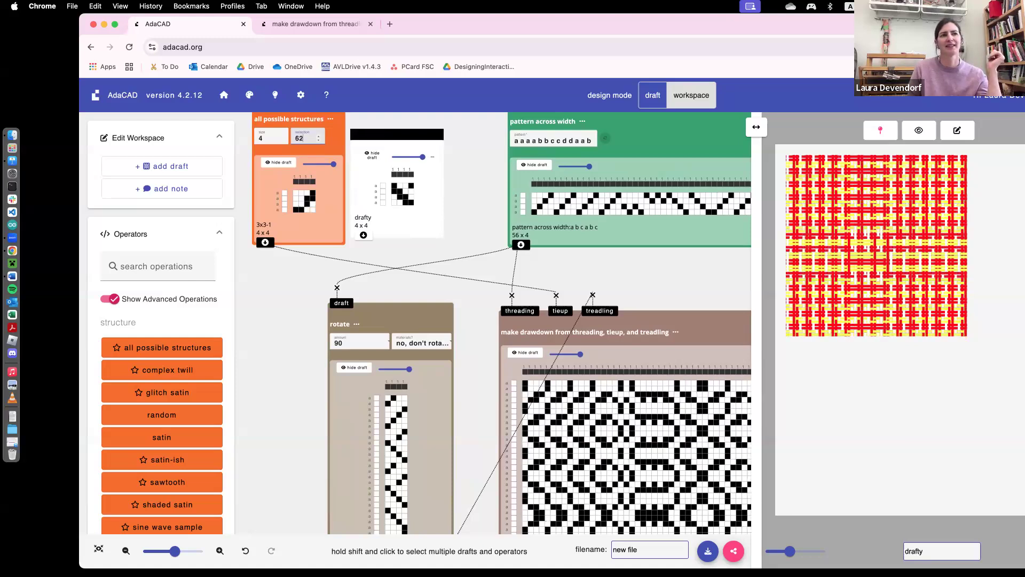
key(Up)
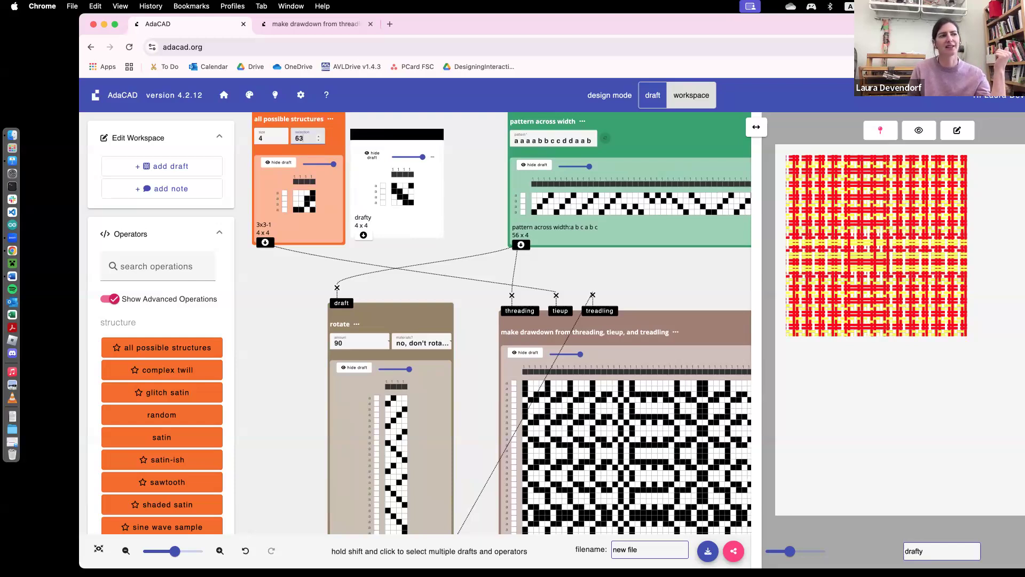
key(Up)
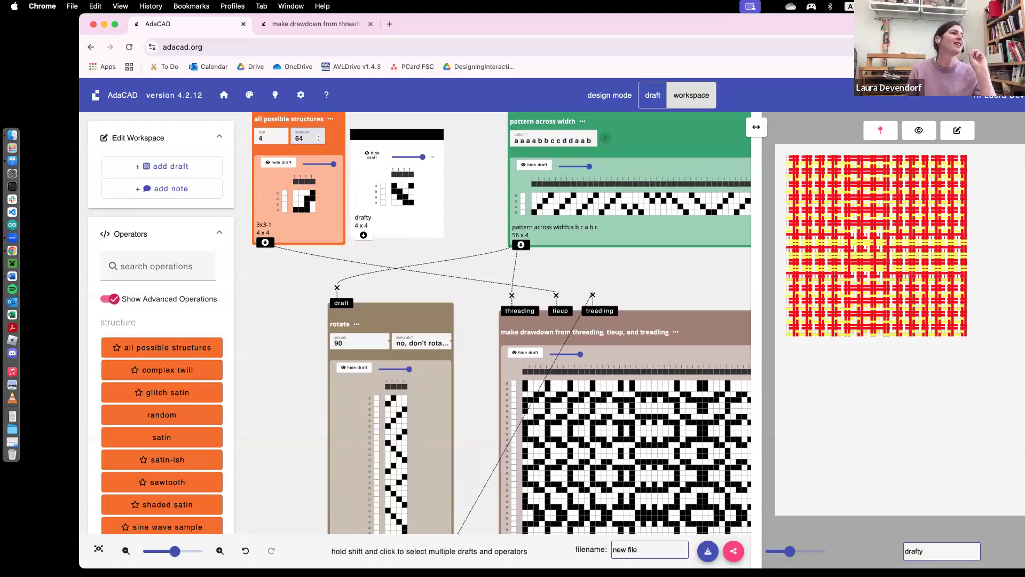
key(Up)
key(Up)
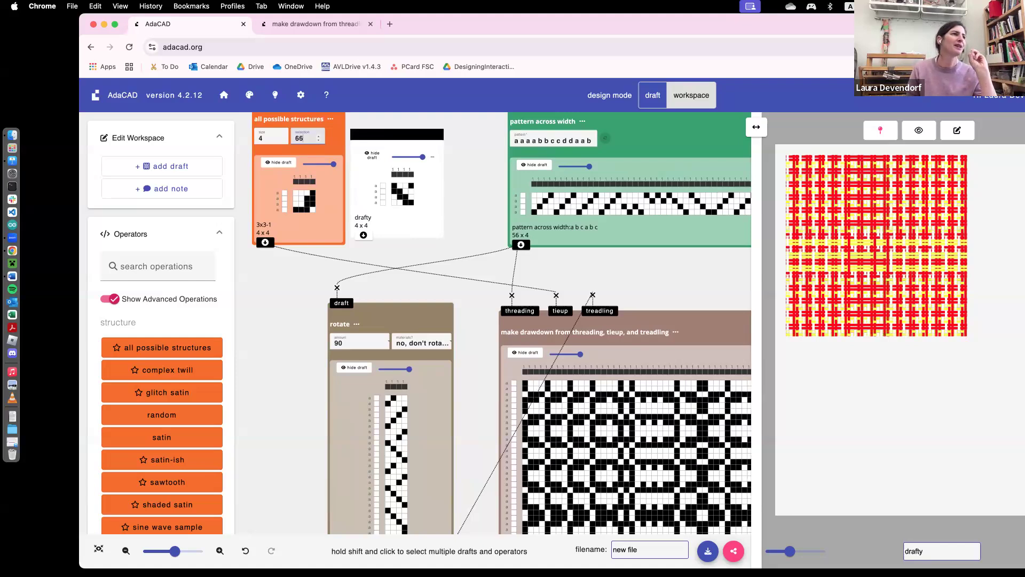
key(Up)
key(Up)
key(Up)
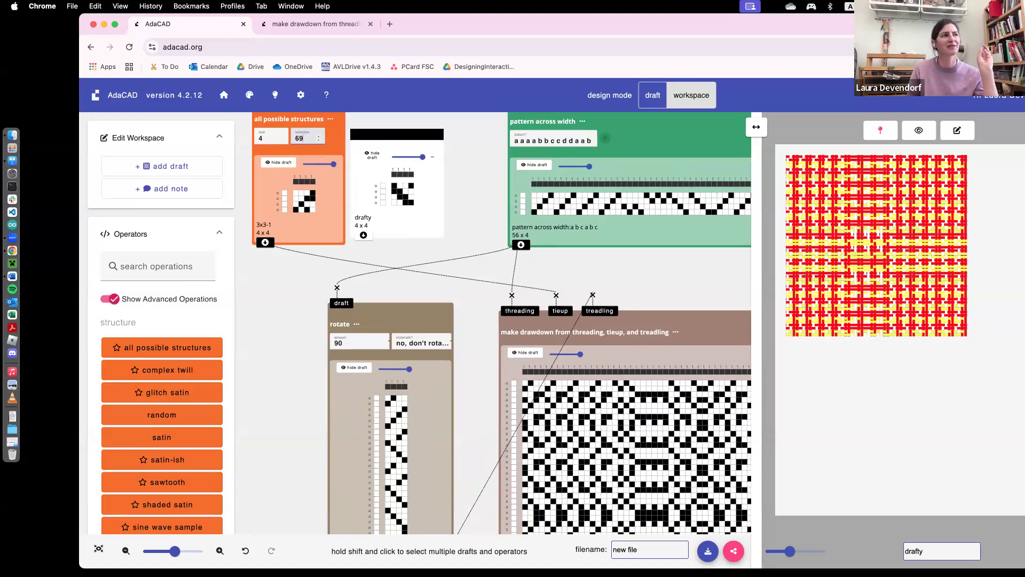
key(Up)
Recolour the two red warps in the small materials draft feeding set materials and systems to green
scroll(542, 159, down, 10)
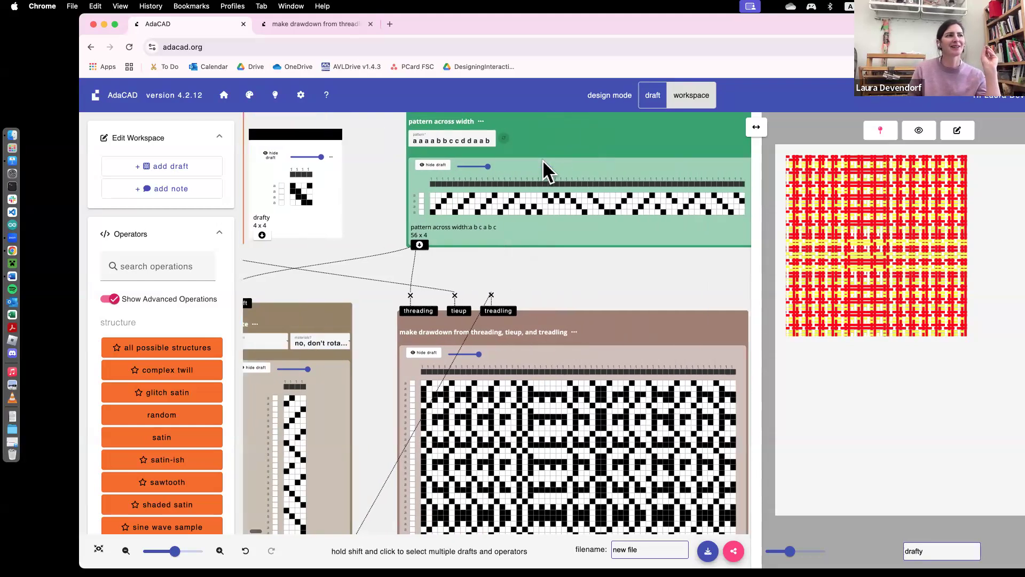
scroll(542, 159, down, 5)
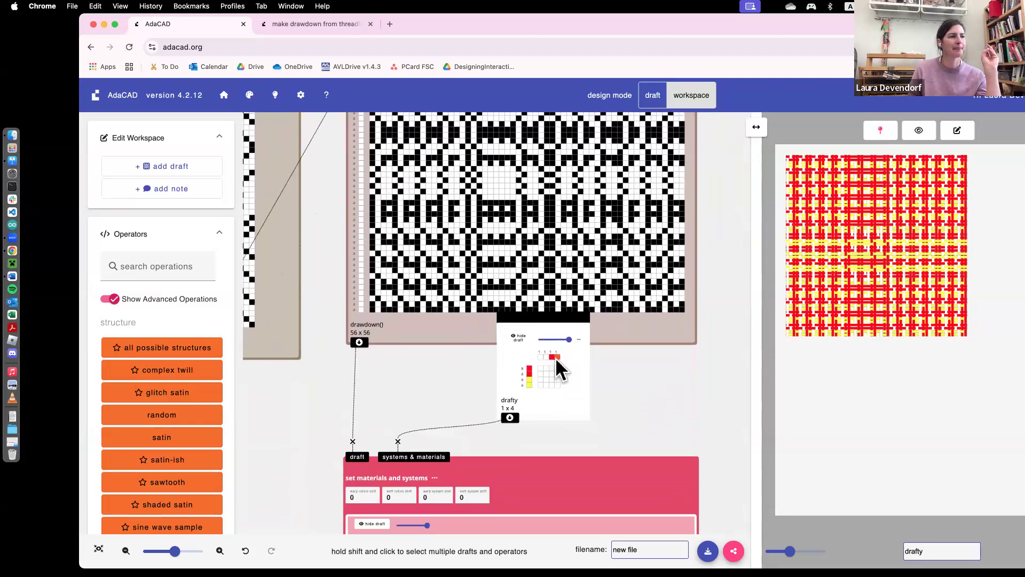
click(556, 357)
click(556, 357)
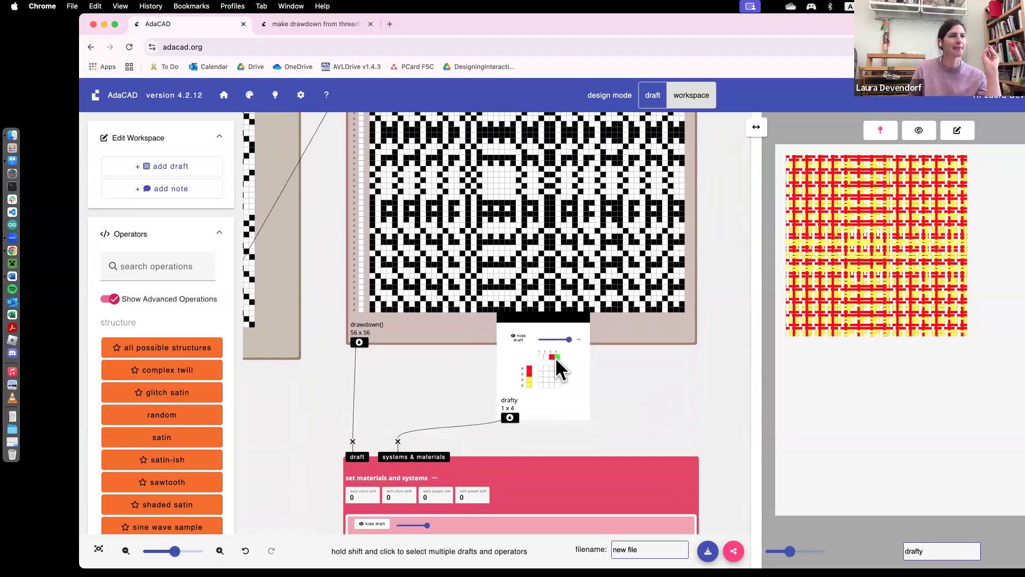
click(552, 357)
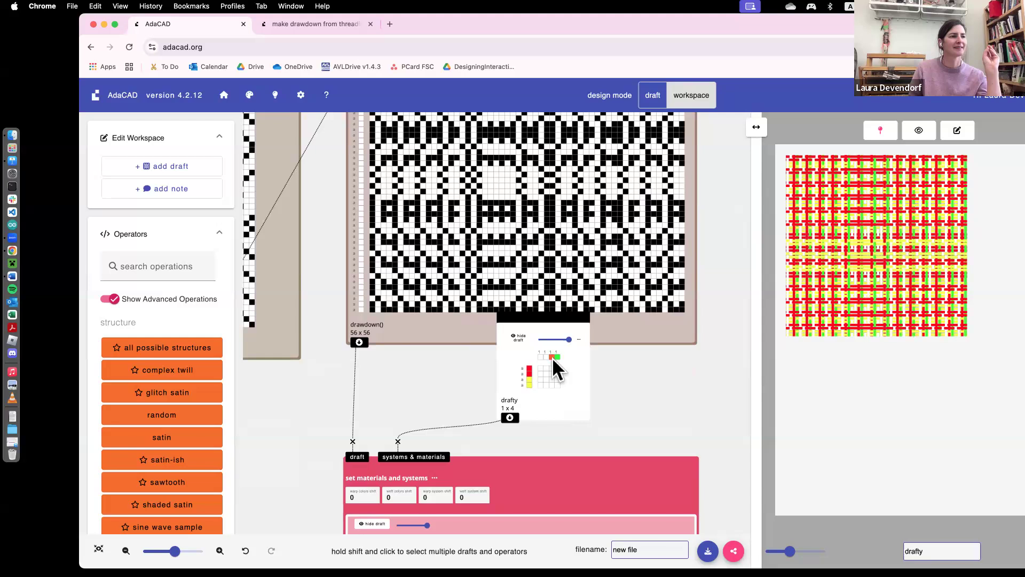
click(552, 357)
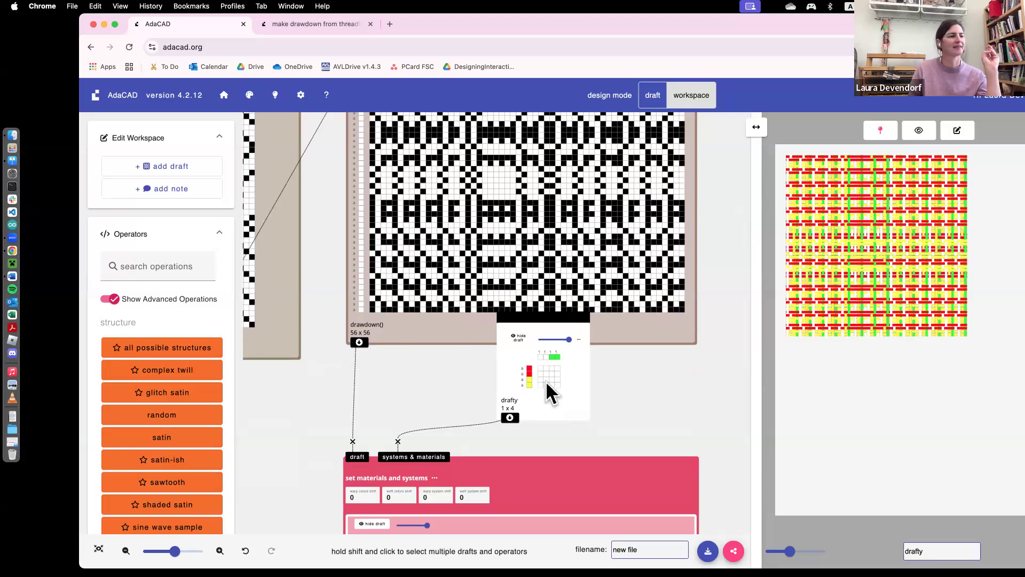
Set the warp system shift of the set materials and systems operation to 1
click(442, 501)
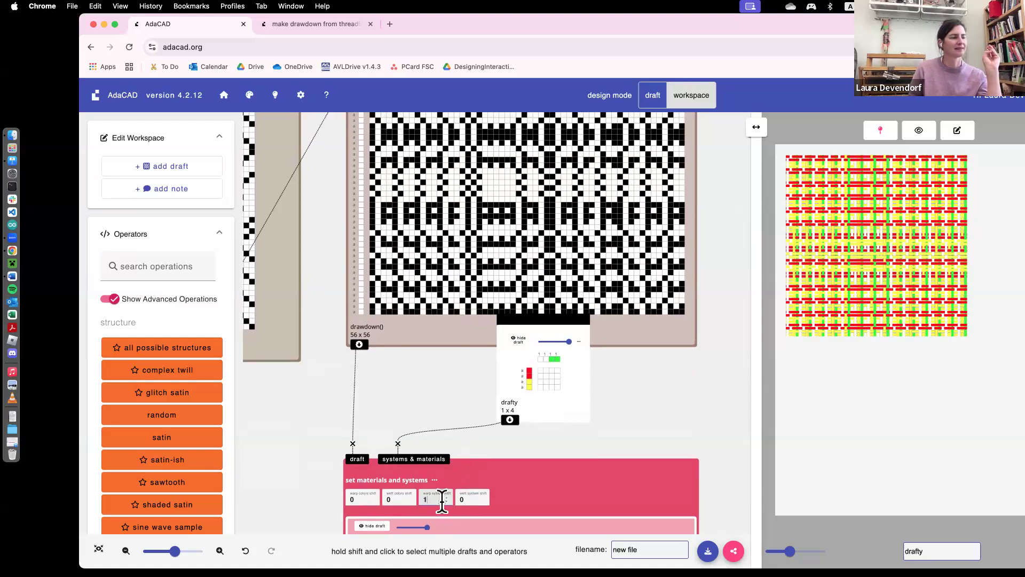